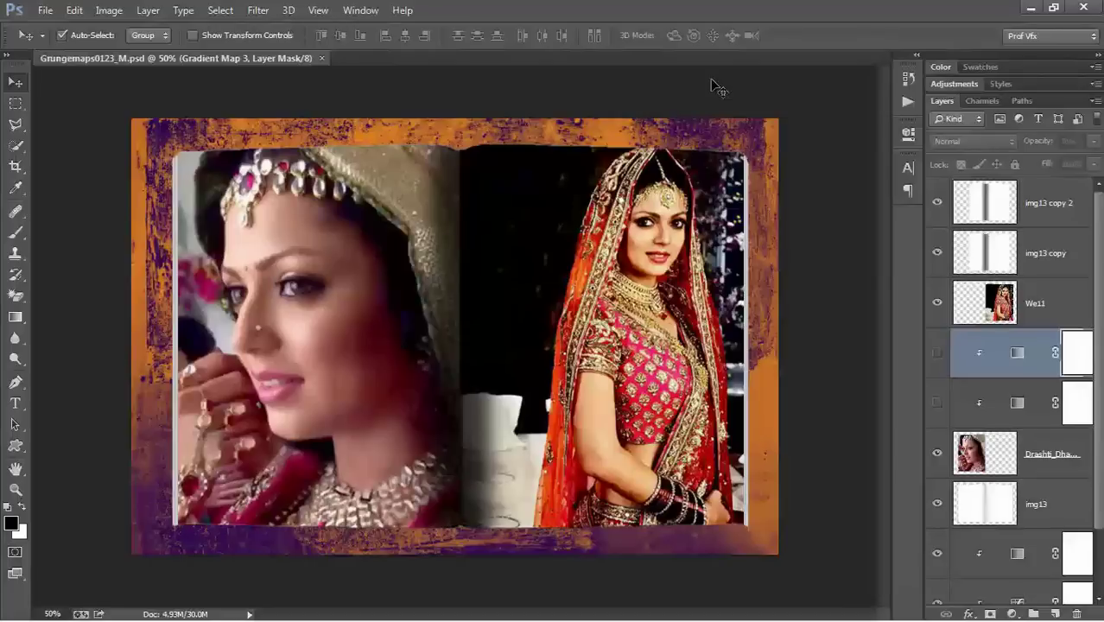
Step: Cycle through the open windows with Alt+Tab to leave the wedding album page
key("alt+Tab")
key("alt+Tab")
key("alt+Tab")
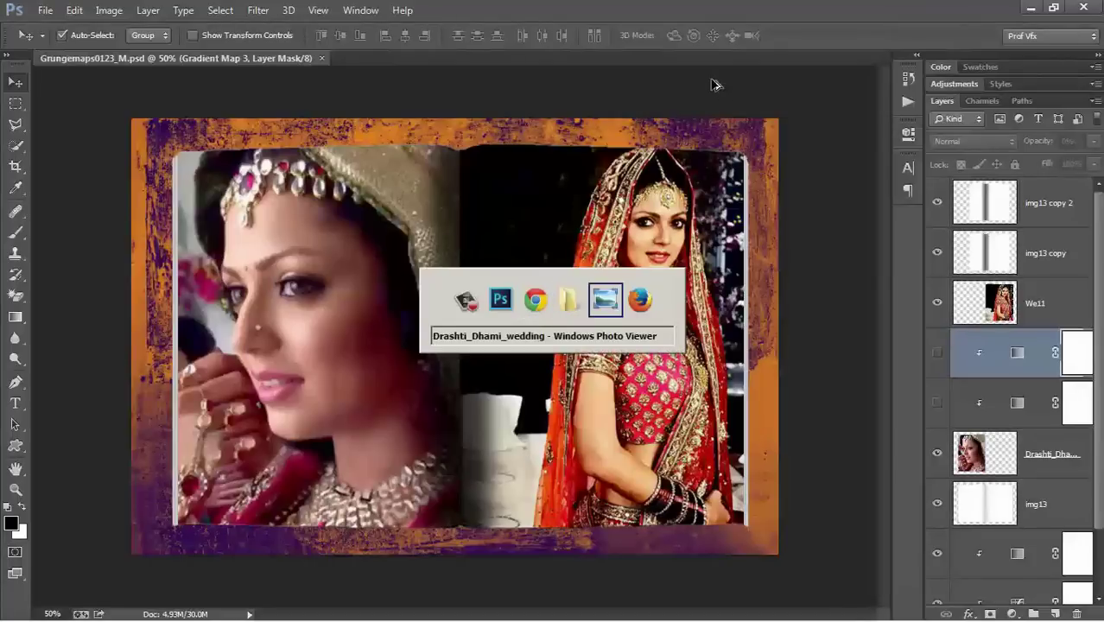
key("alt+Tab")
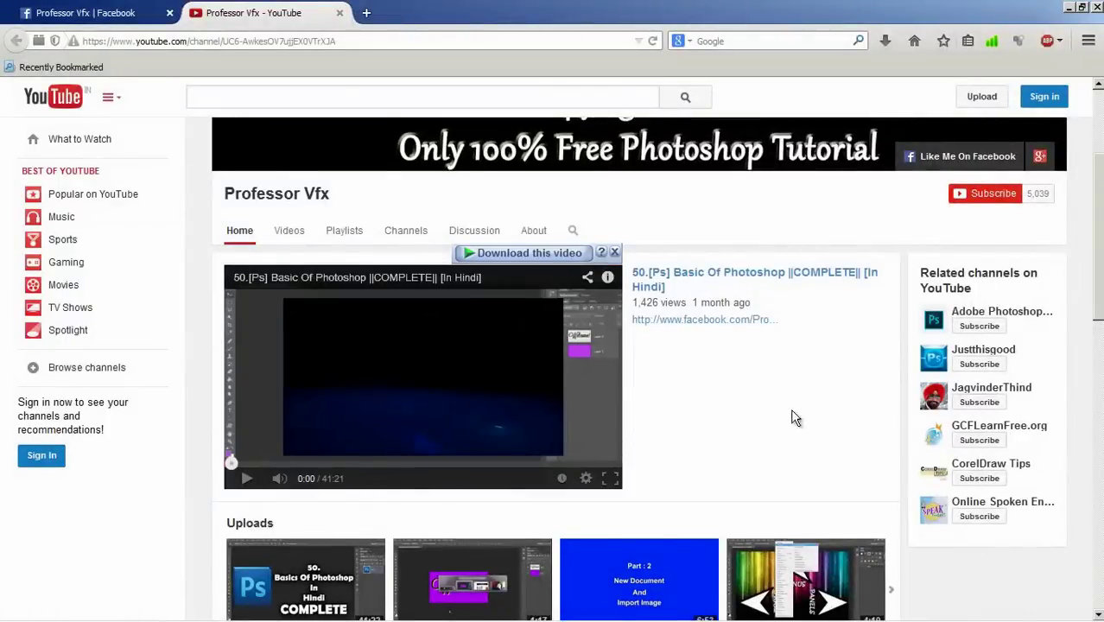
Step: Close the 'Download this video' bar on the Professor Vfx channel page
left_click(617, 254)
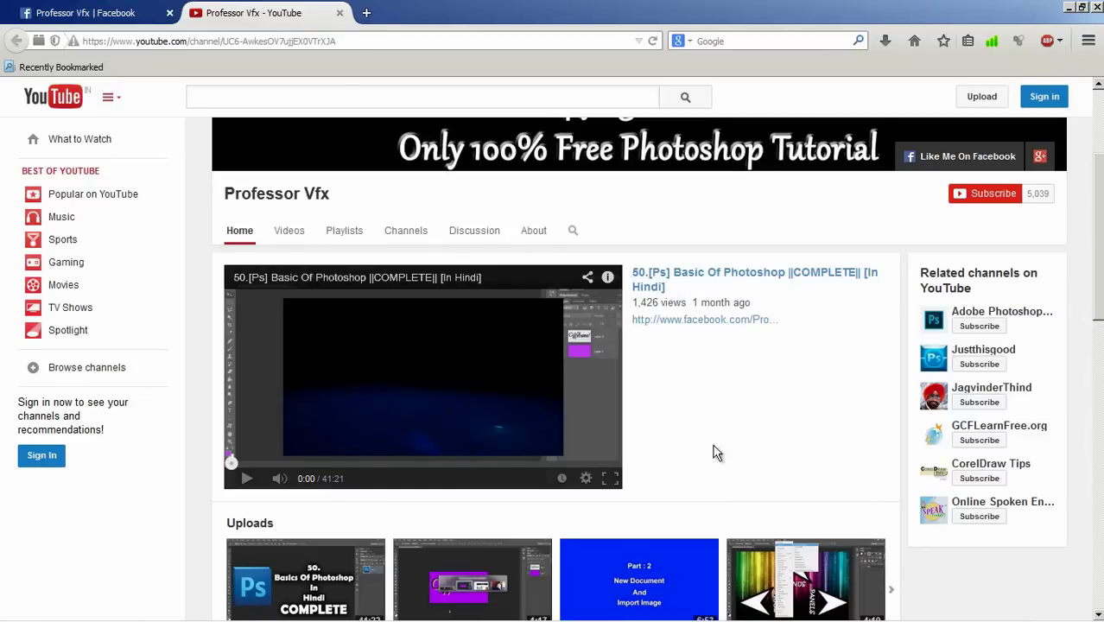
Step: Switch to the Professor Vfx Facebook page and scroll through its wedding album posts
left_click(97, 11)
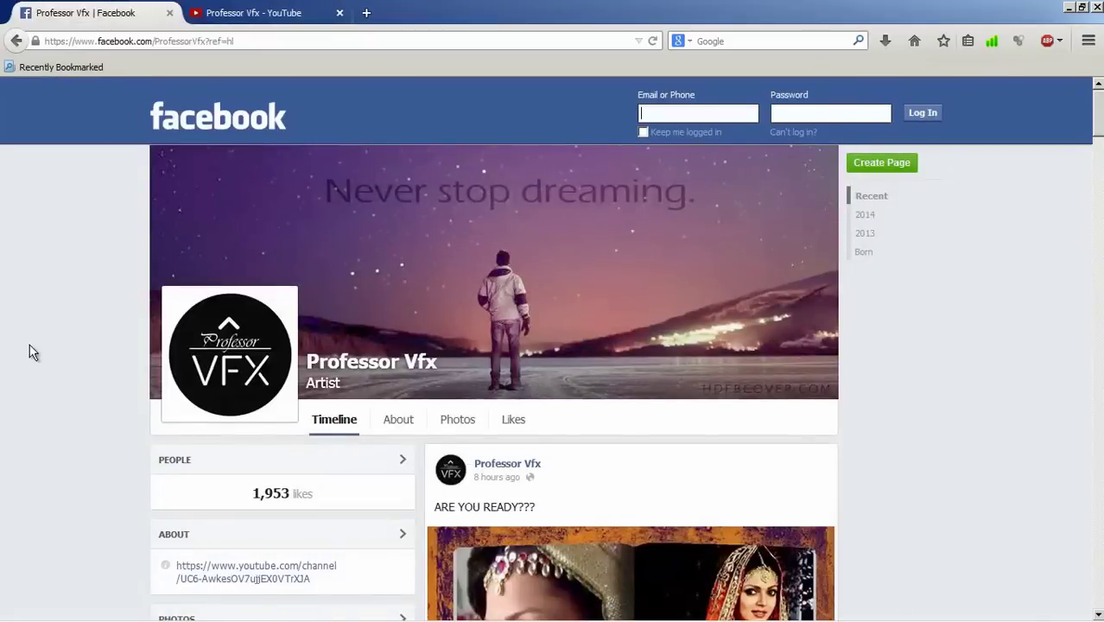
scroll(32, 352, "down", 5)
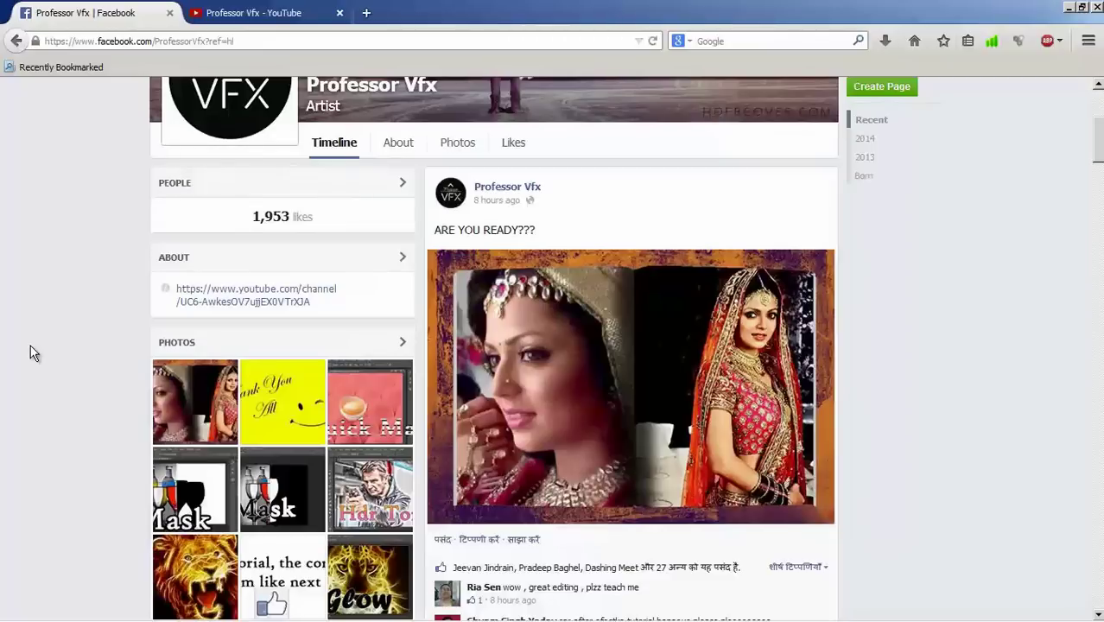
scroll(37, 342, "up", 1)
scroll(37, 342, "down", 3)
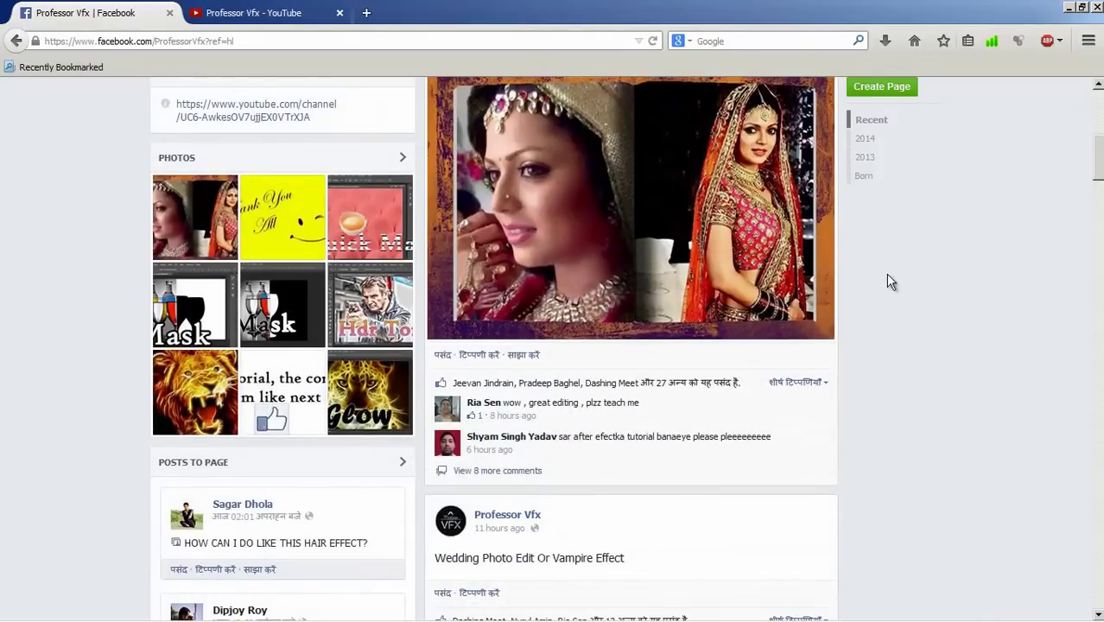
scroll(891, 282, "up", 2)
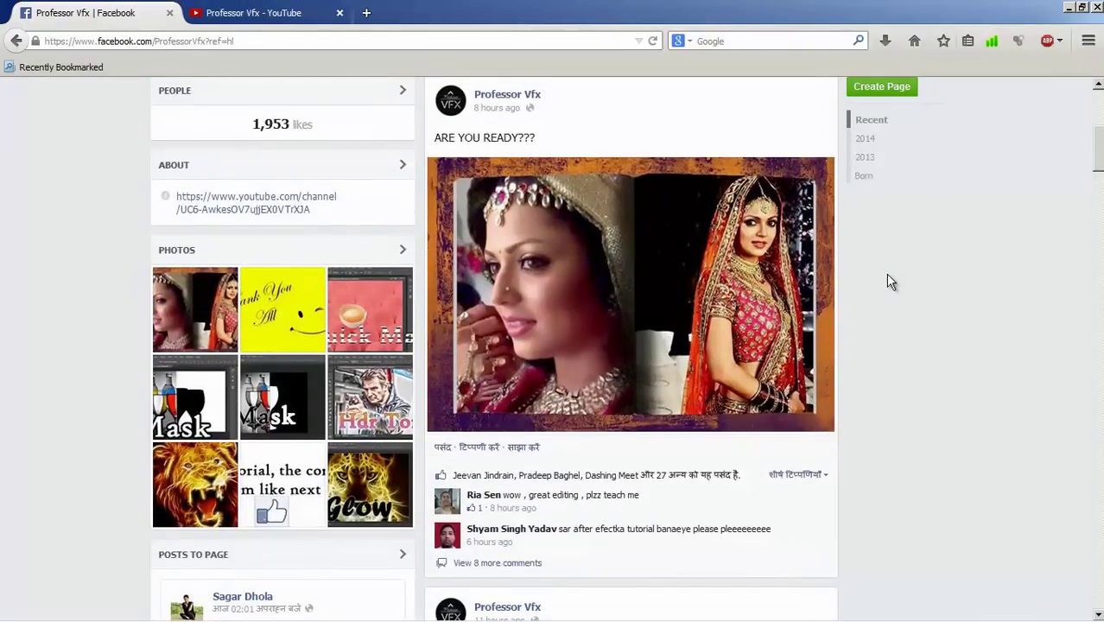
scroll(891, 281, "down", 1)
scroll(891, 282, "down", 3)
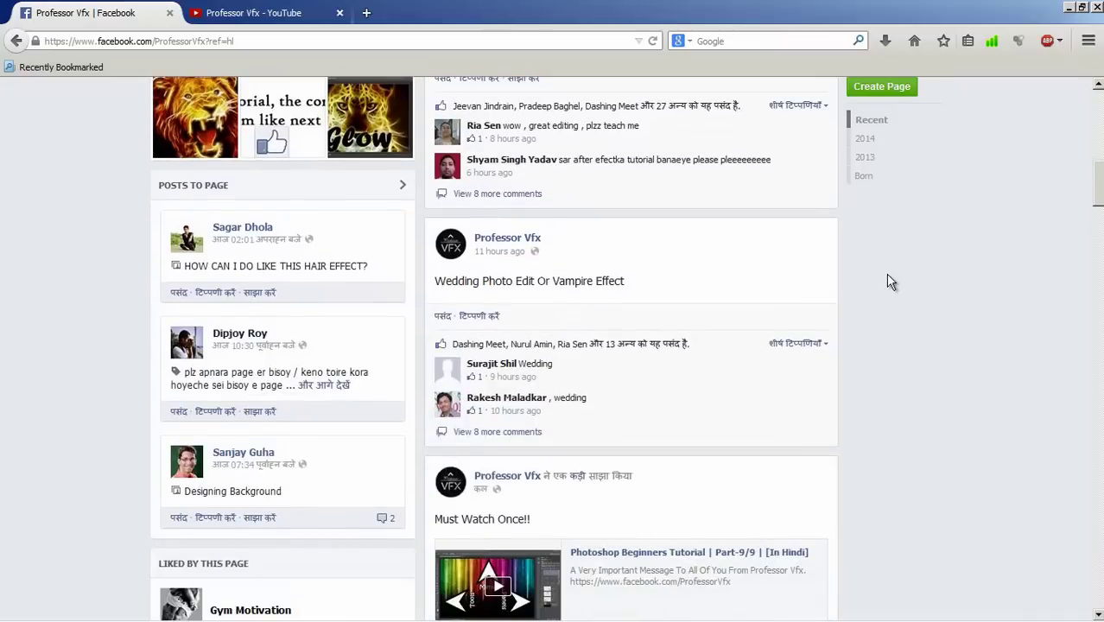
Step: Scroll back to the top and minimize the browser to return to Photoshop
scroll(890, 282, "up", 2)
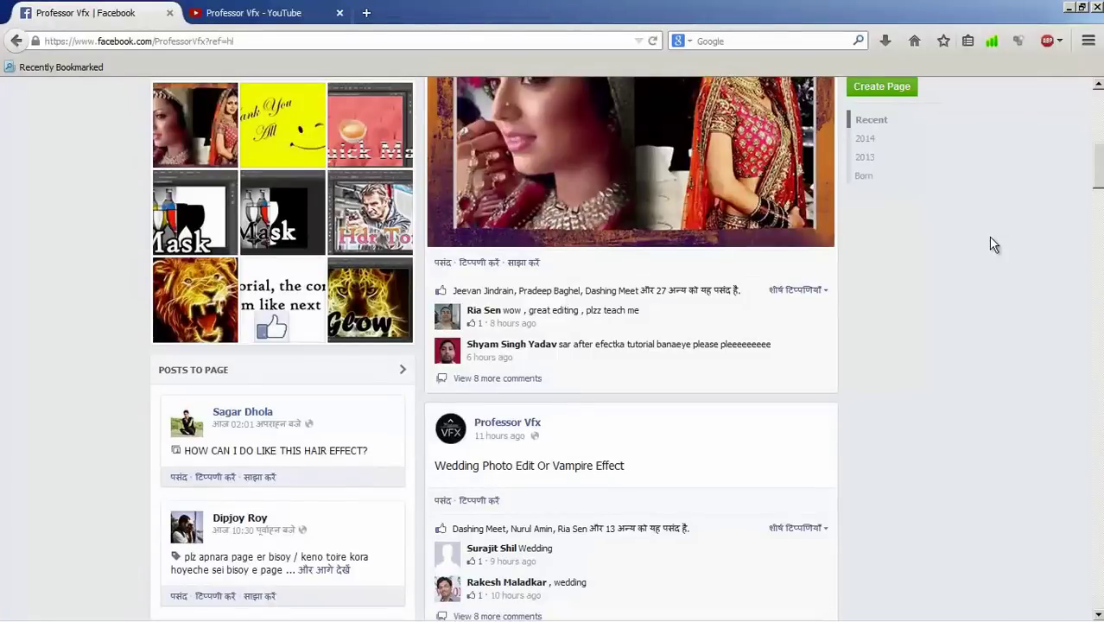
scroll(919, 303, "up", 5)
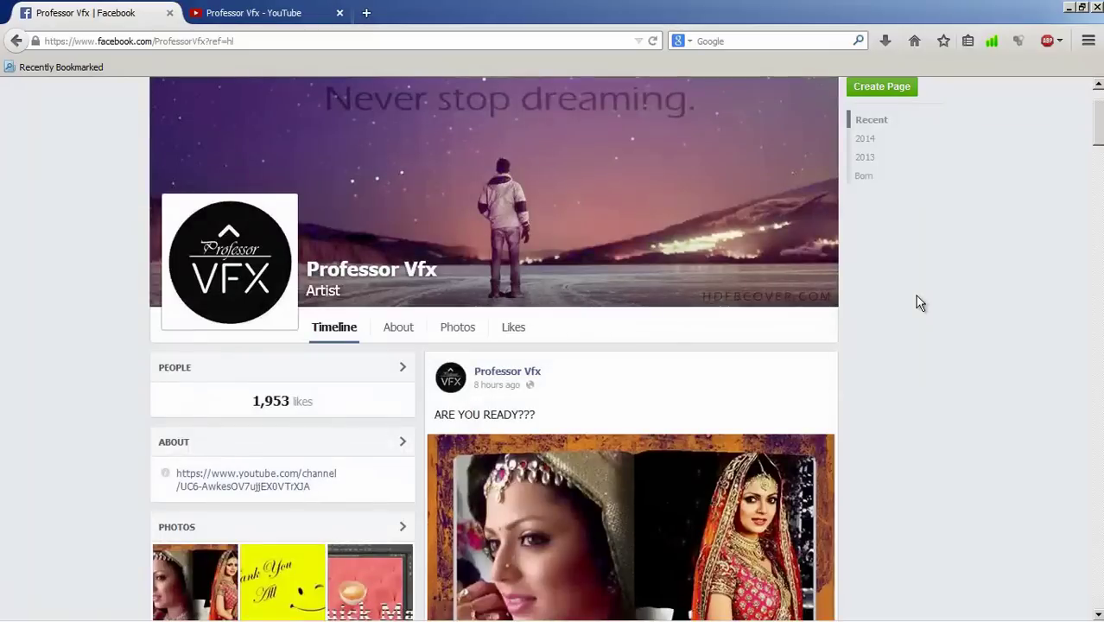
left_click(1070, 8)
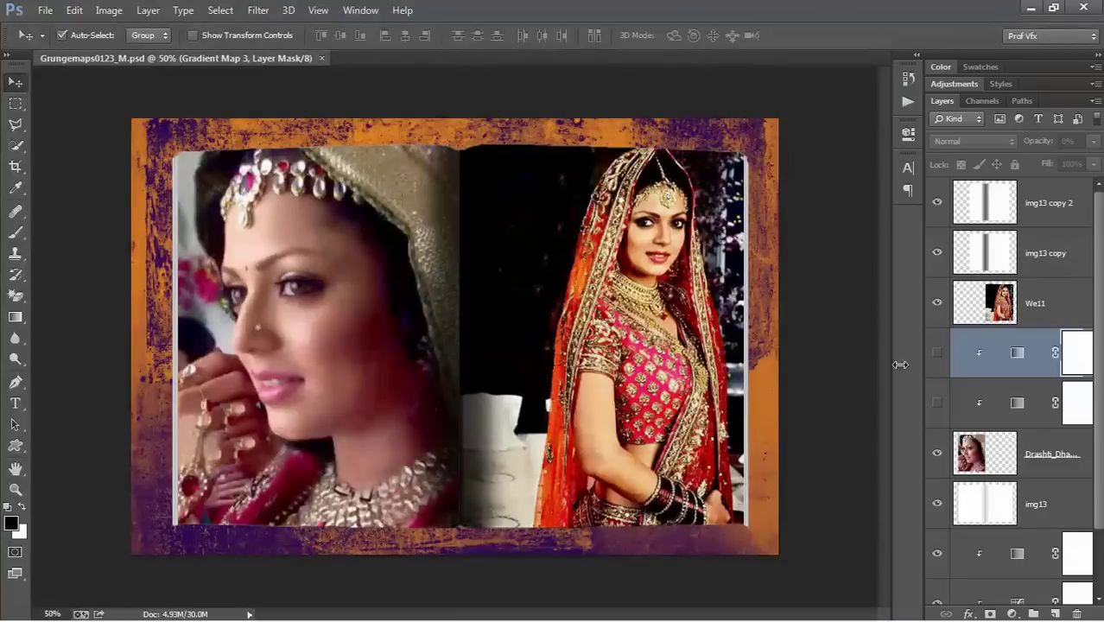
Step: Hide every layer: both bride photos, the book, both fold-shading layers and background adjustments
scroll(1097, 393, "down", 2)
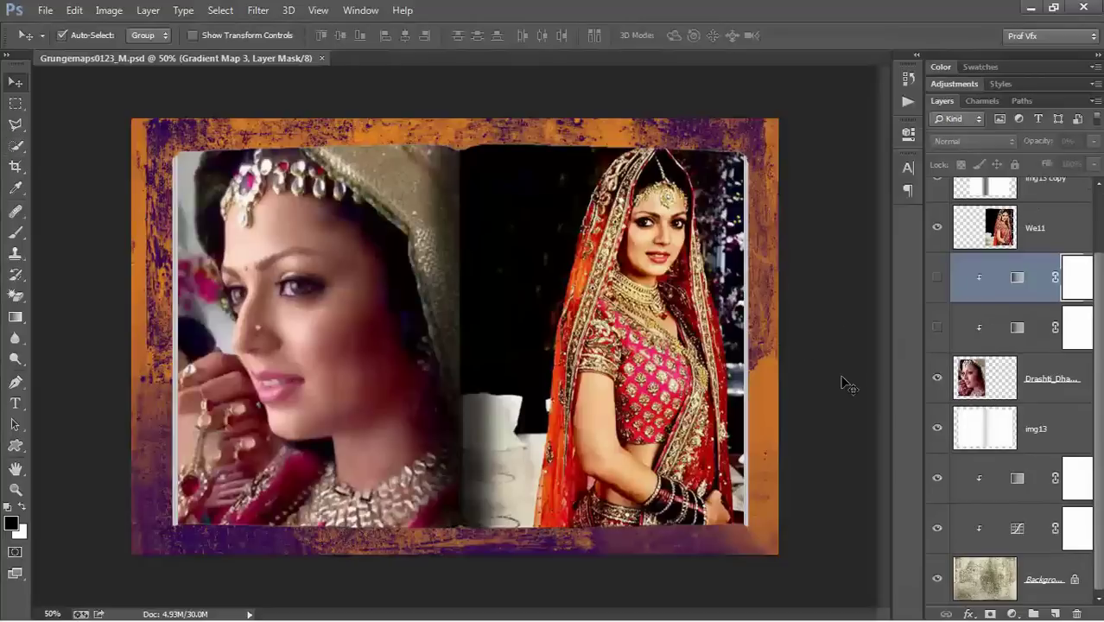
left_click(937, 380)
left_click(937, 428)
scroll(946, 315, "up", 2)
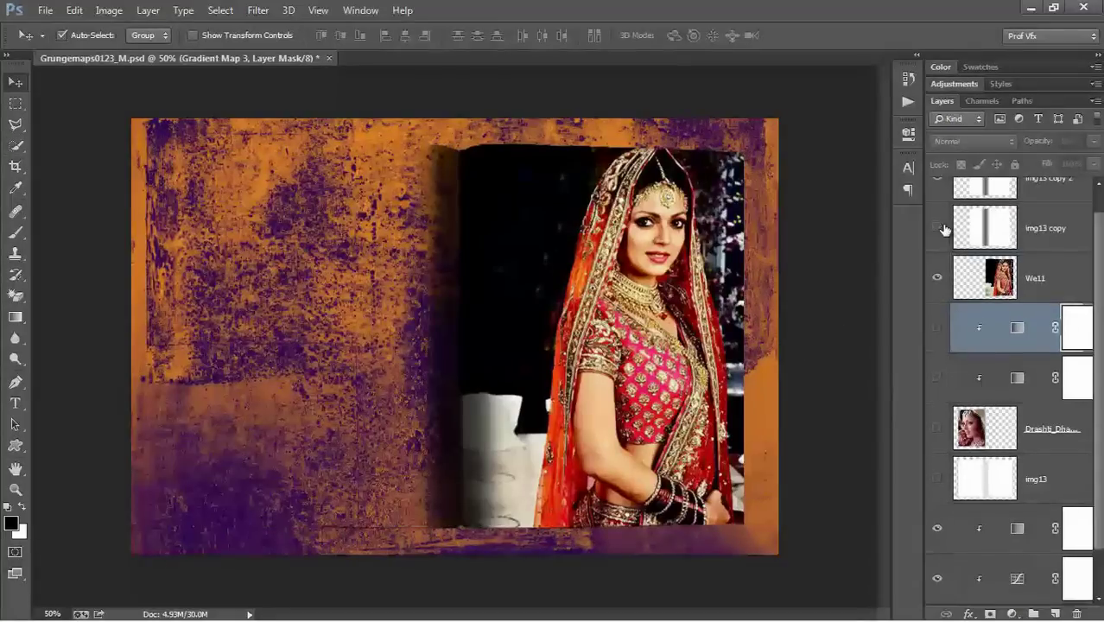
left_click(937, 252)
left_click(938, 202)
scroll(1020, 474, "down", 2)
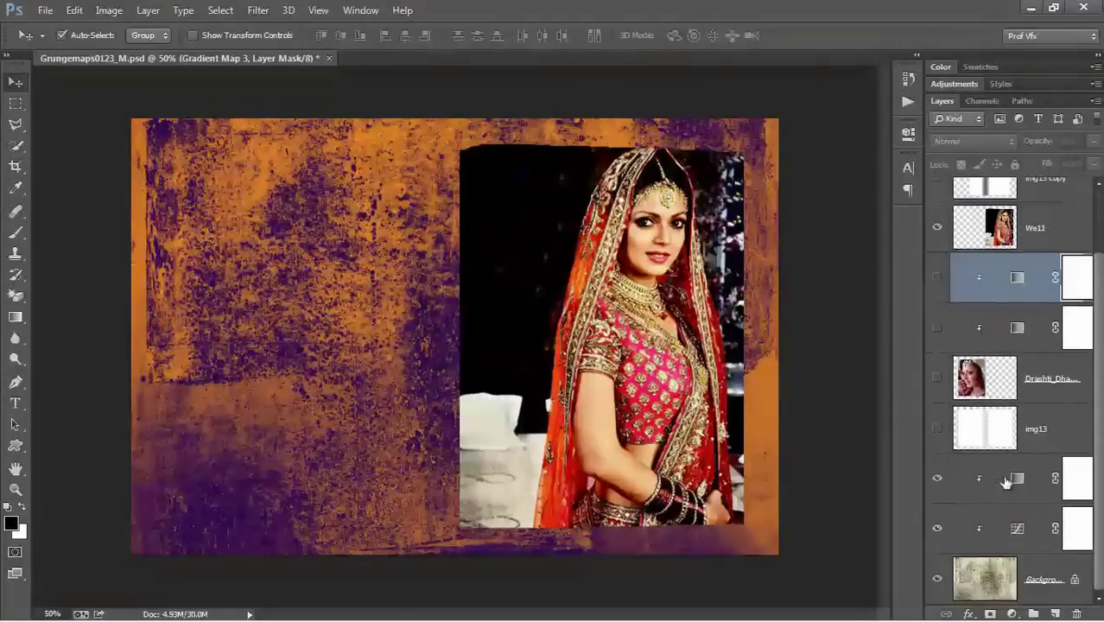
left_click(937, 477)
left_click(937, 528)
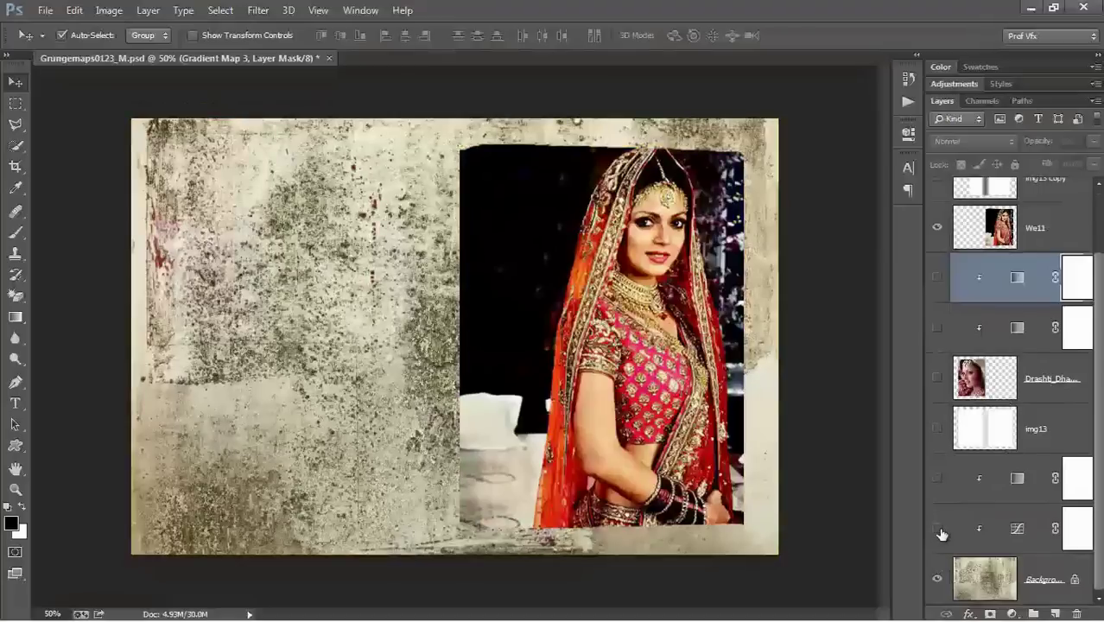
scroll(939, 519, "up", 3)
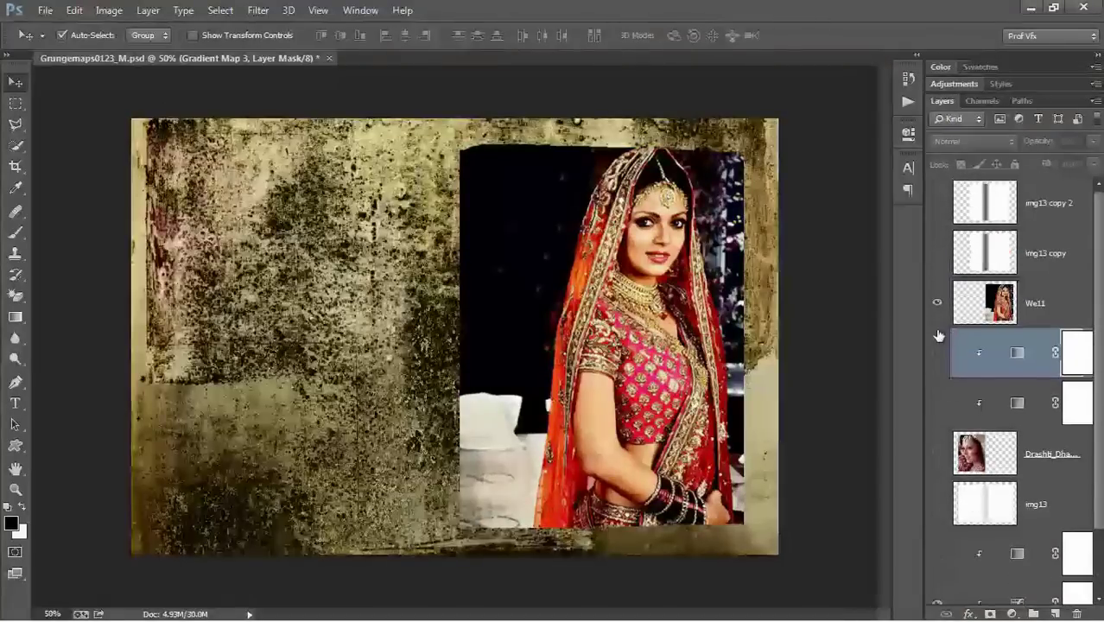
left_click(937, 304)
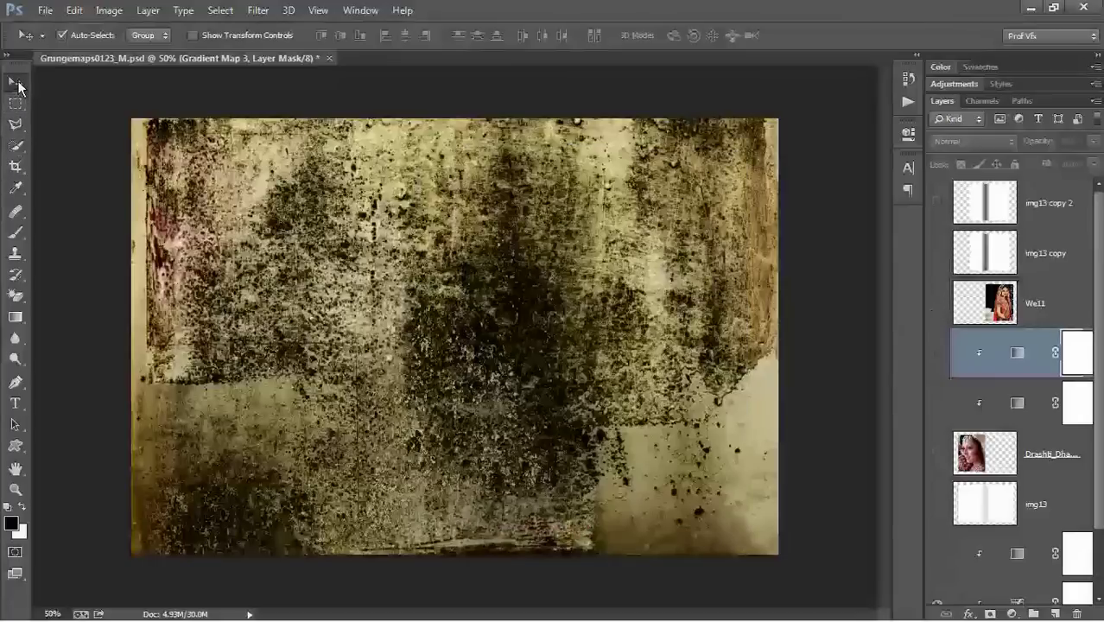
Step: Re-show img13, both bride photos and both fold-shading layers, leaving the background gradient map off
scroll(1020, 432, "down", 3)
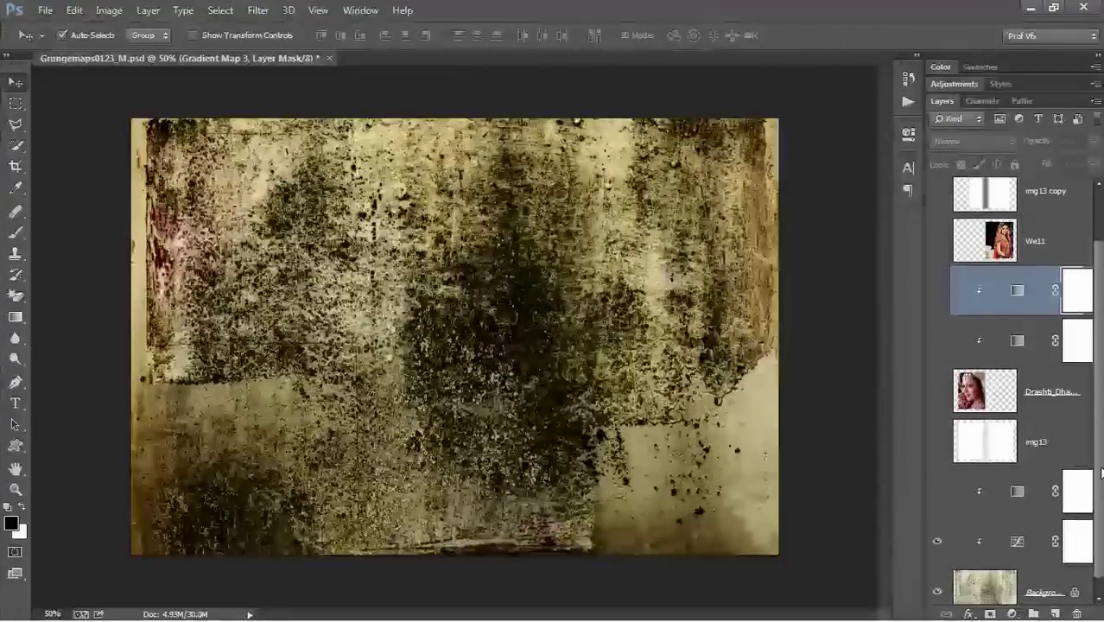
left_click(937, 429)
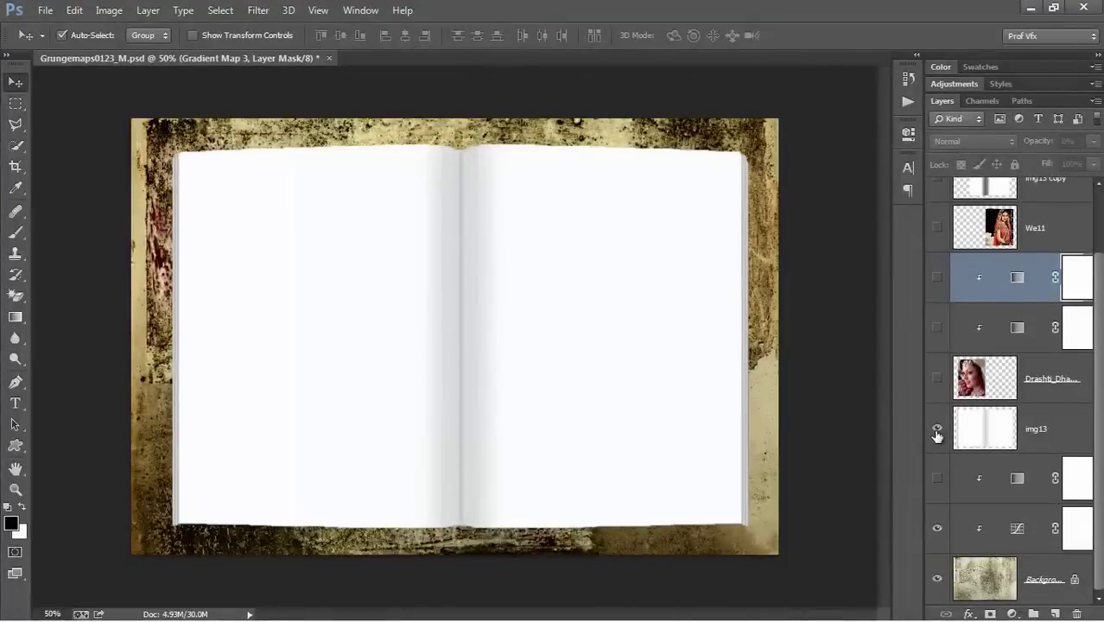
scroll(936, 434, "up", 1)
left_click(937, 429)
left_click(938, 378)
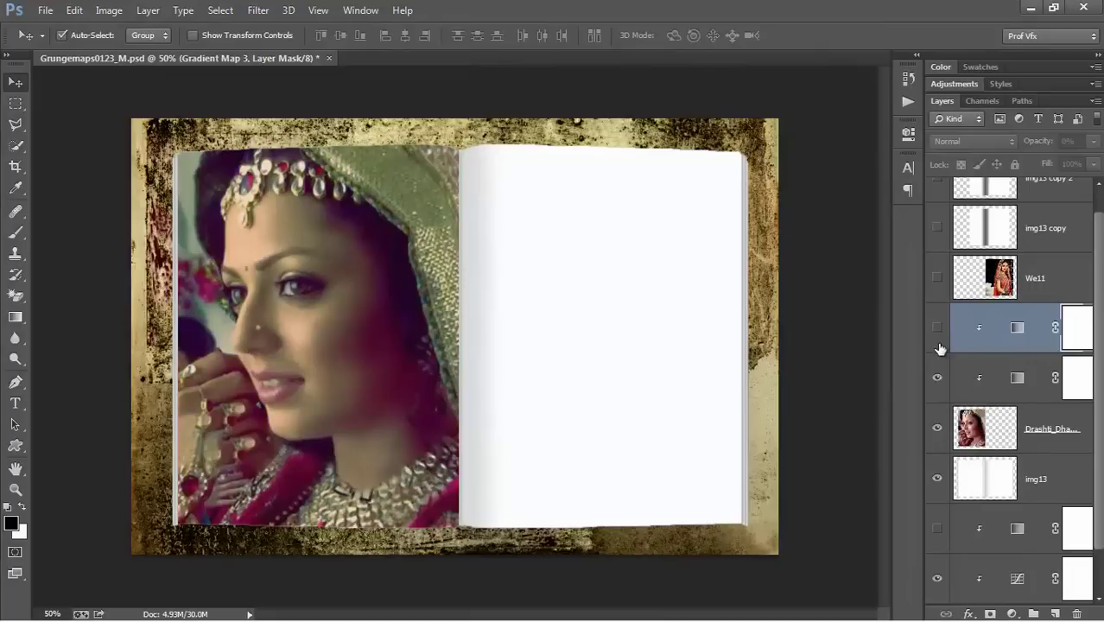
left_click(938, 328)
left_click(937, 378)
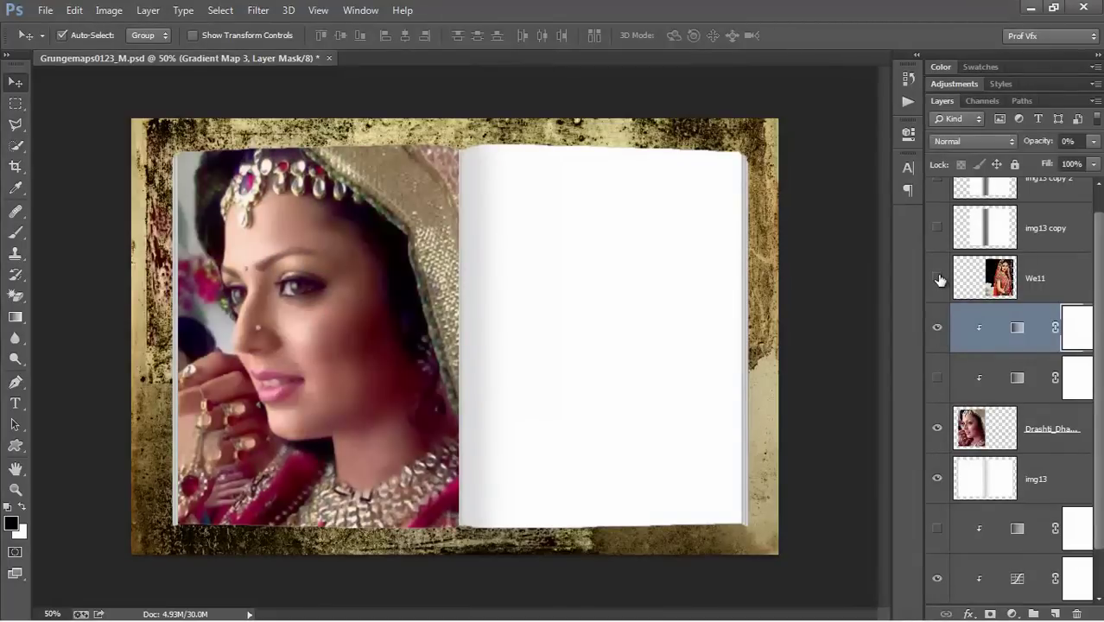
left_click(938, 278)
scroll(939, 257, "up", 1)
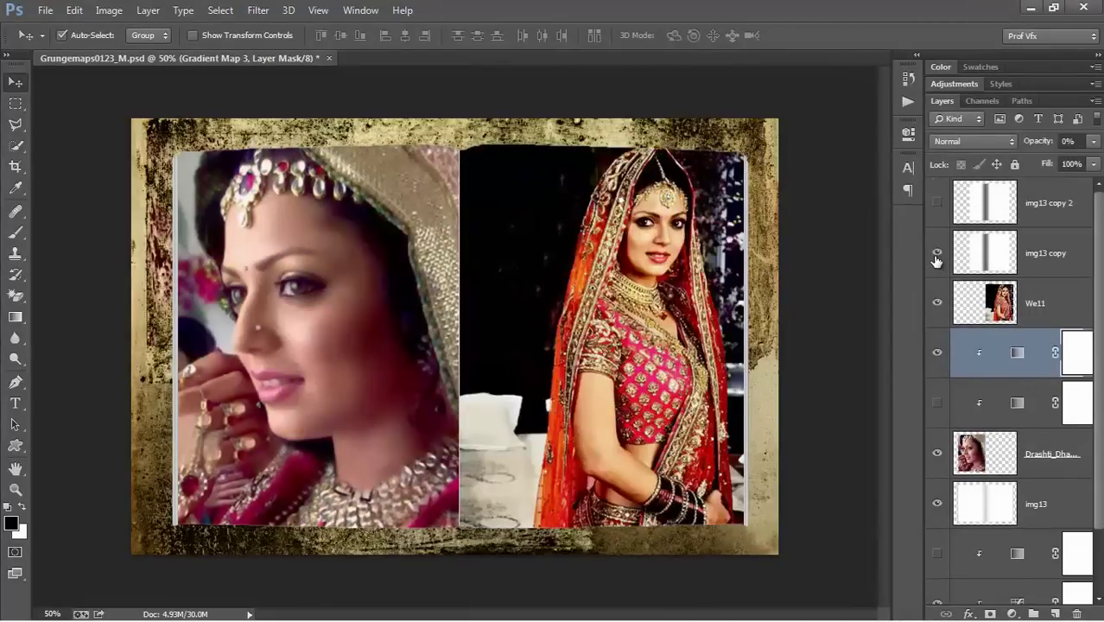
left_click(938, 253)
left_click(937, 203)
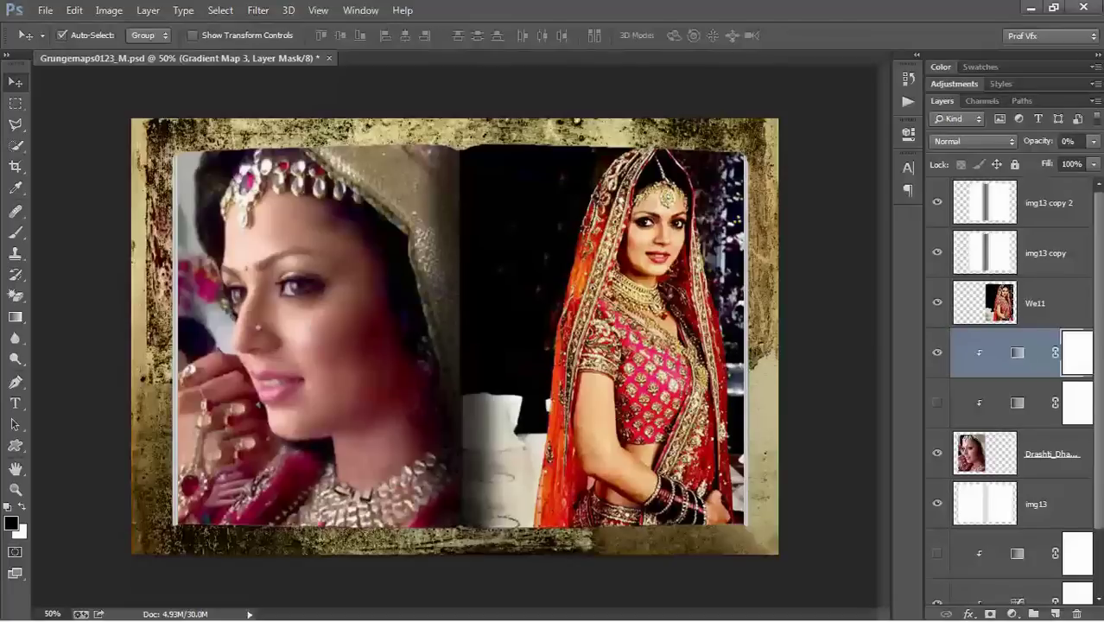
Step: Preview folder 51's source images in Photo Viewer: wedding close-up, We11, img13 and grunge texture
left_click(111, 614)
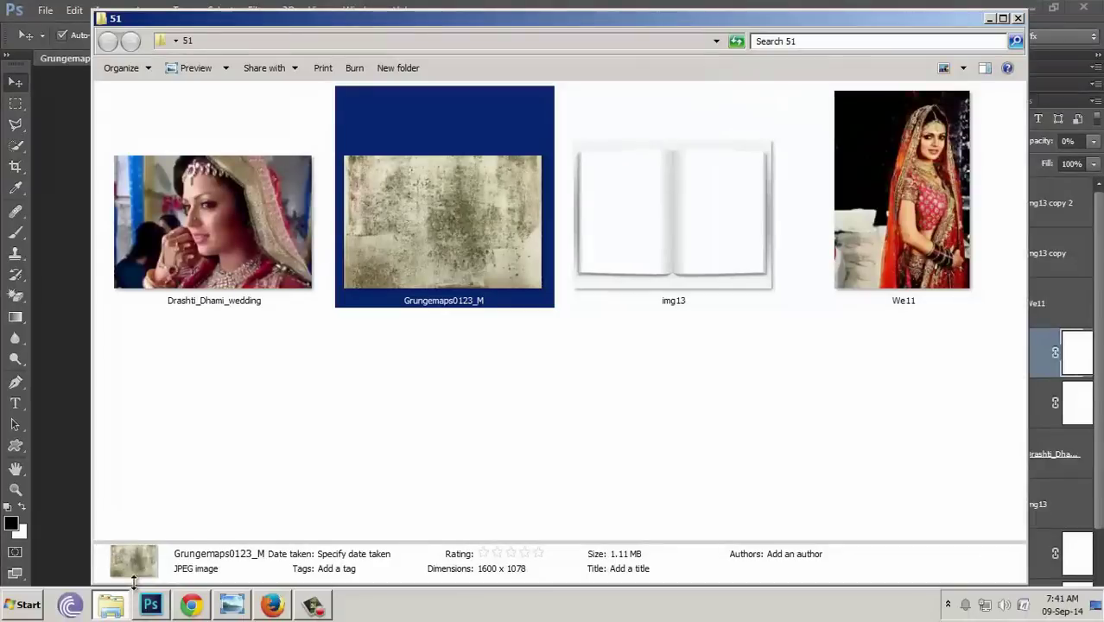
left_click(467, 441)
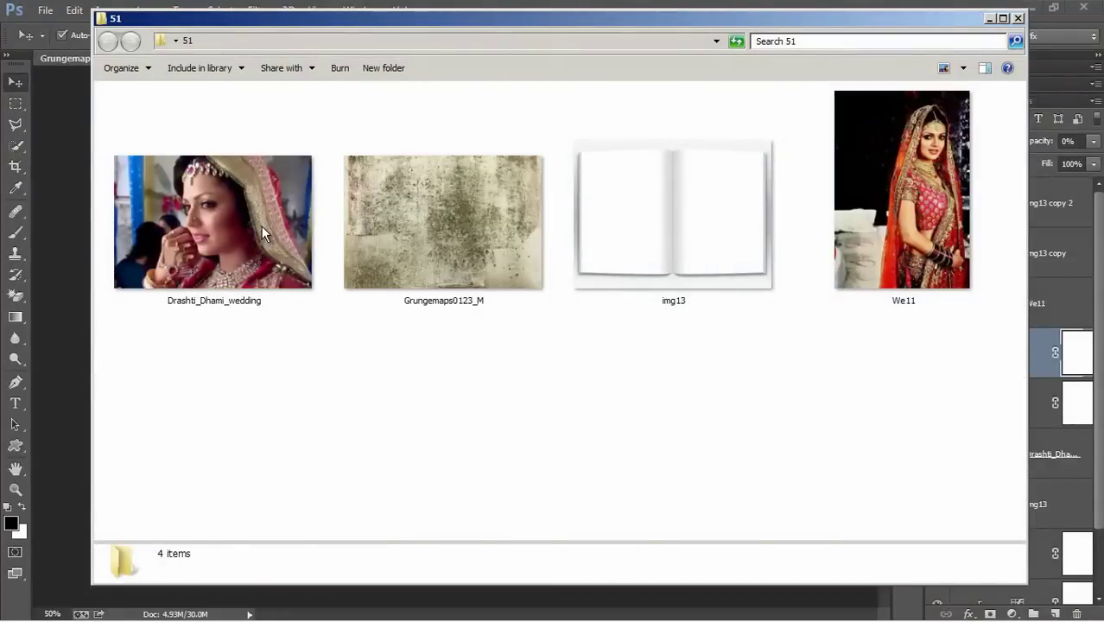
double_click(262, 226)
left_click(447, 419)
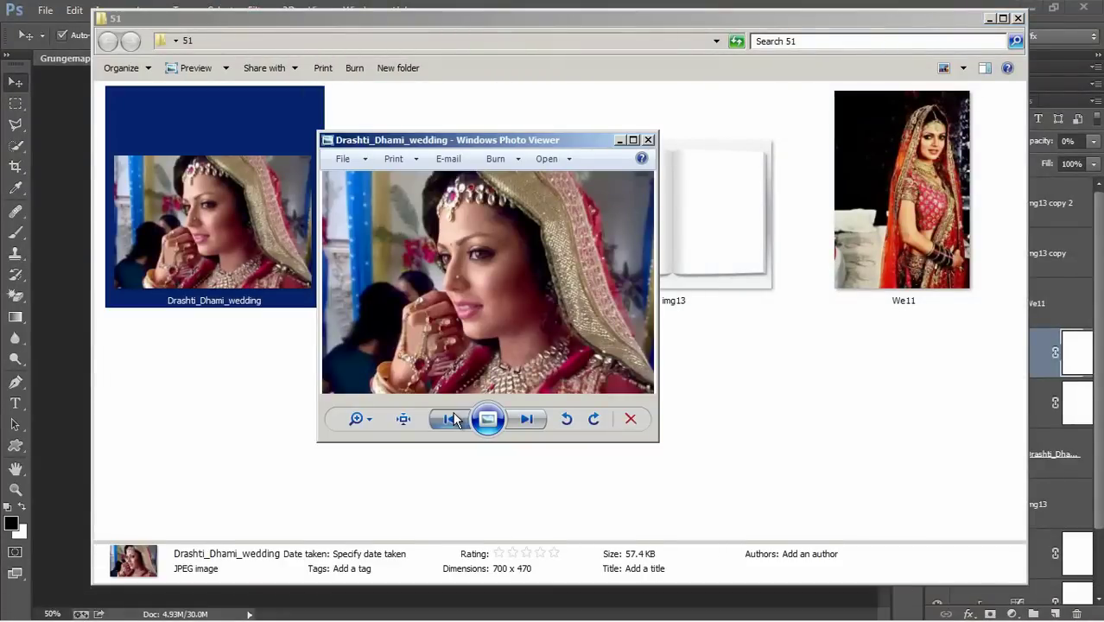
left_click(526, 420)
left_click(449, 419)
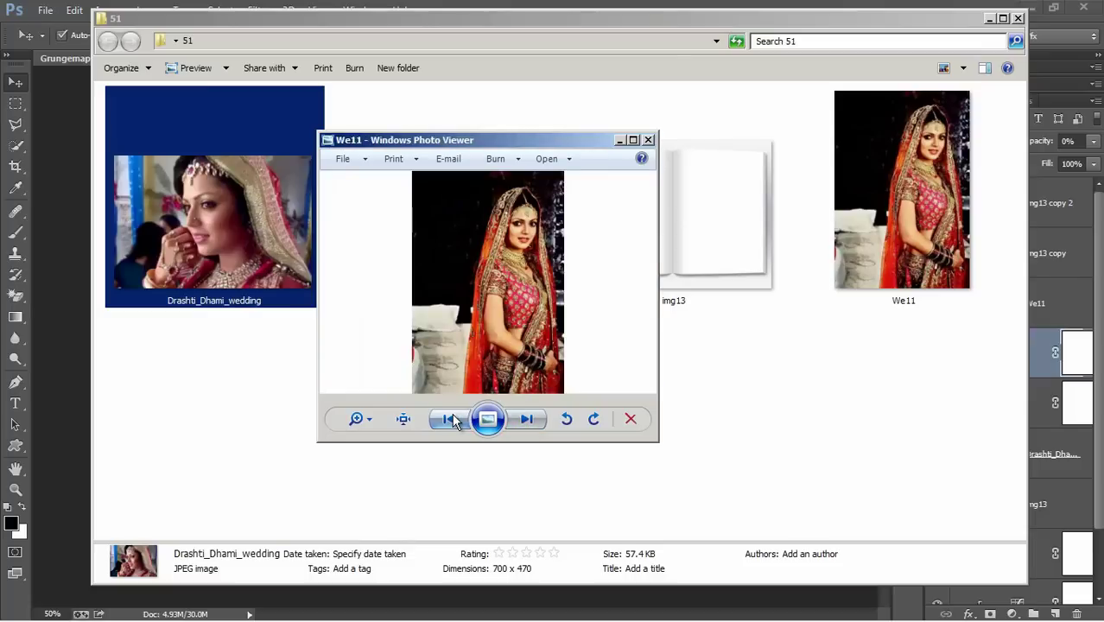
left_click(449, 420)
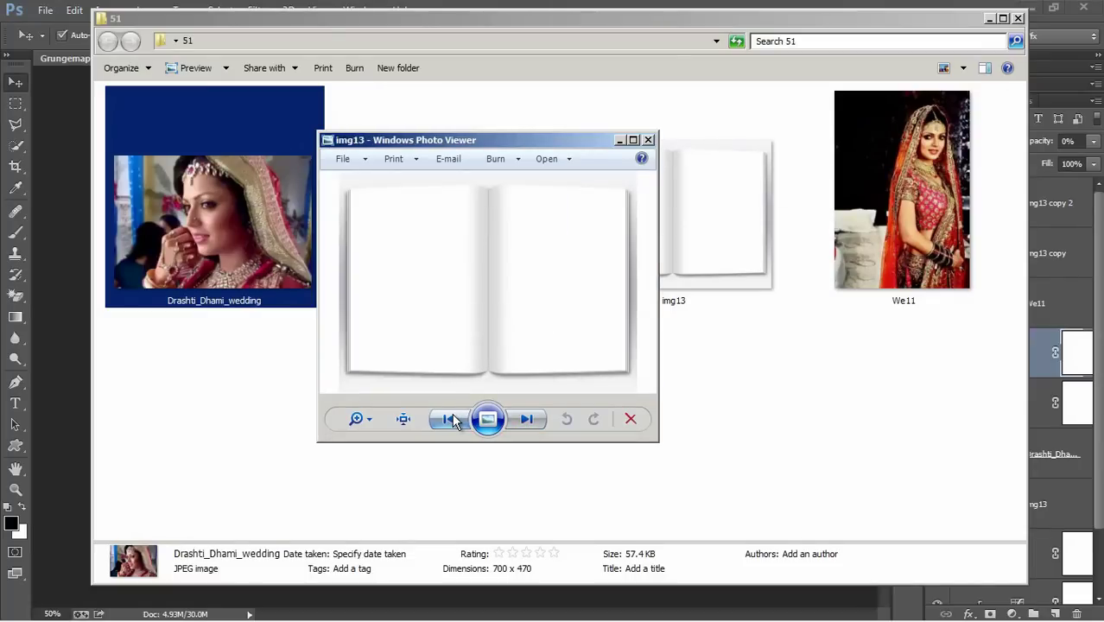
left_click(451, 415)
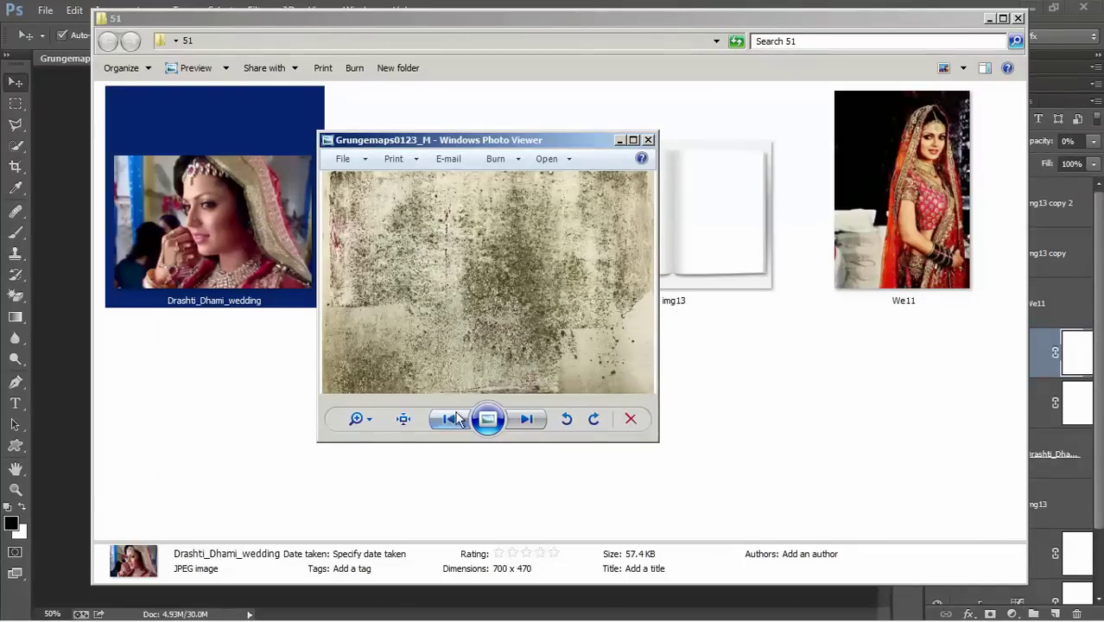
Step: Close the photo viewer and minimize the Explorer window
left_click_drag(655, 133, 655, 134)
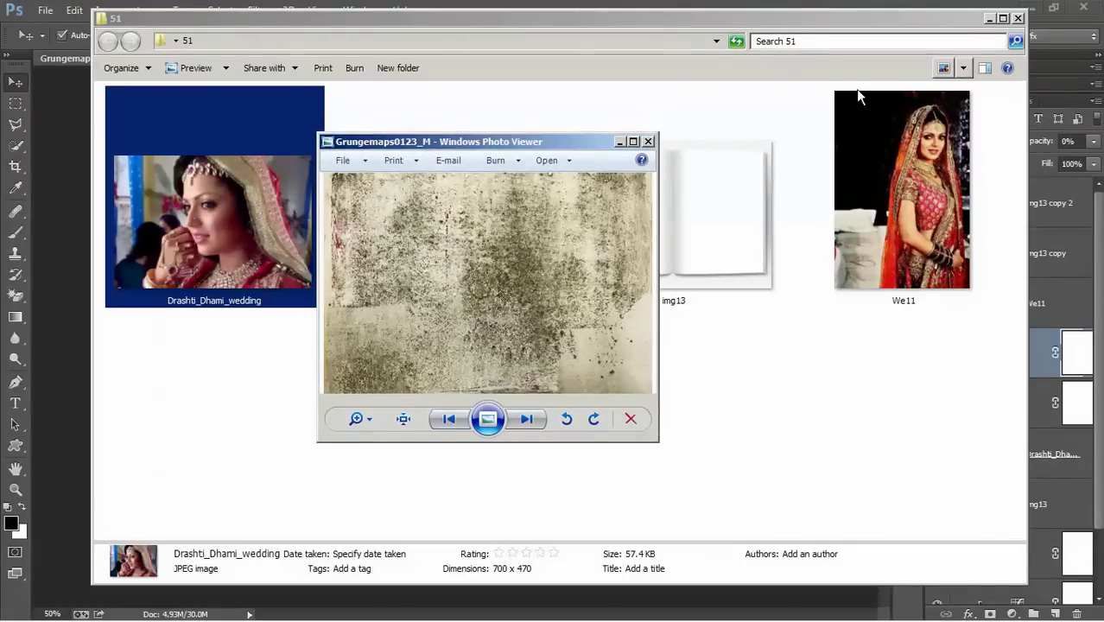
left_click(651, 142)
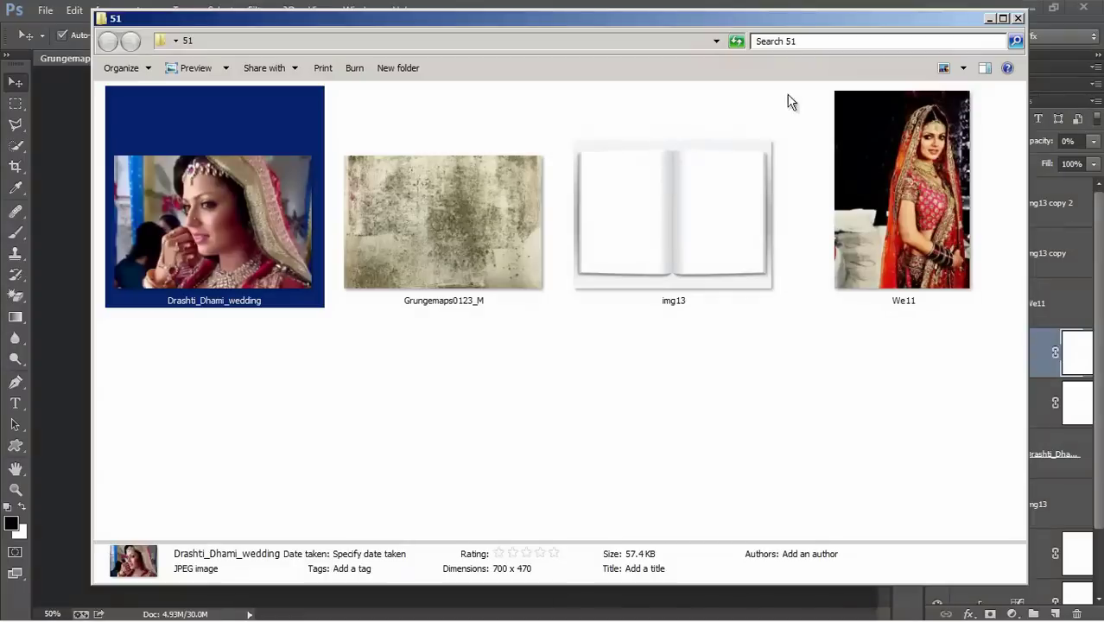
left_click(990, 18)
Step: Close Grungemaps0123_M.psd without saving, then check the 1366×768 New document size and dismiss it
left_click(328, 59)
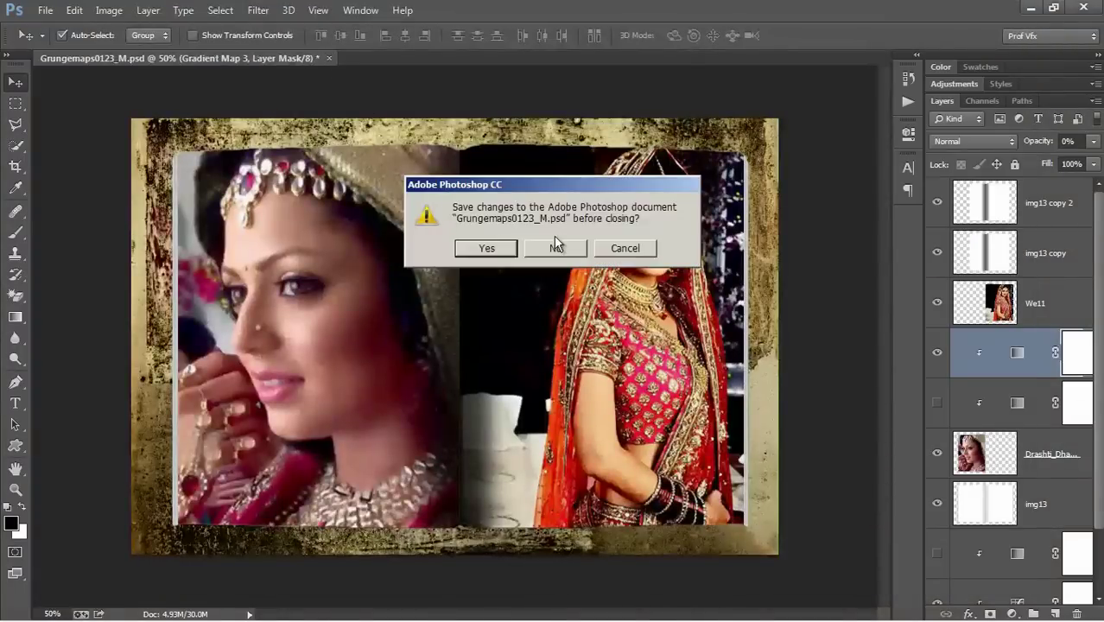
left_click(547, 249)
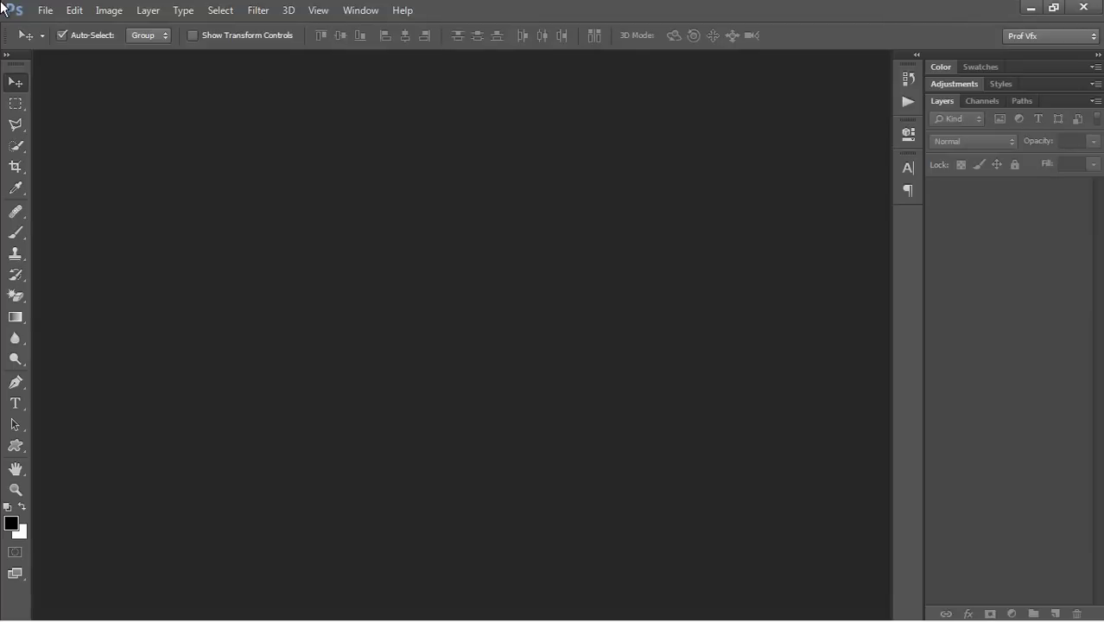
left_click(46, 12)
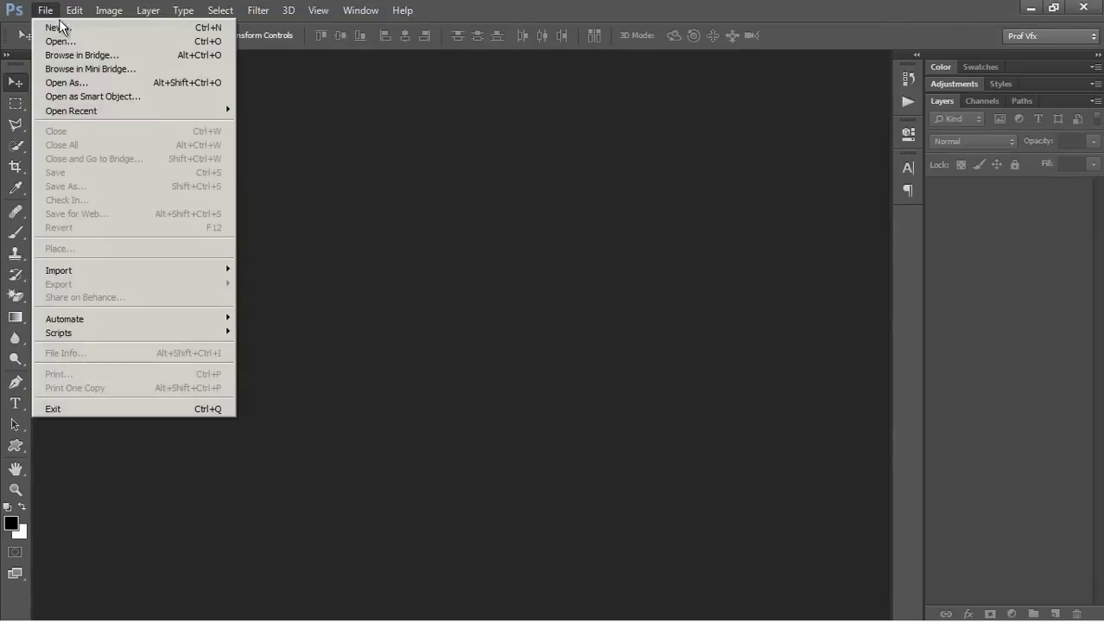
double_click(448, 246)
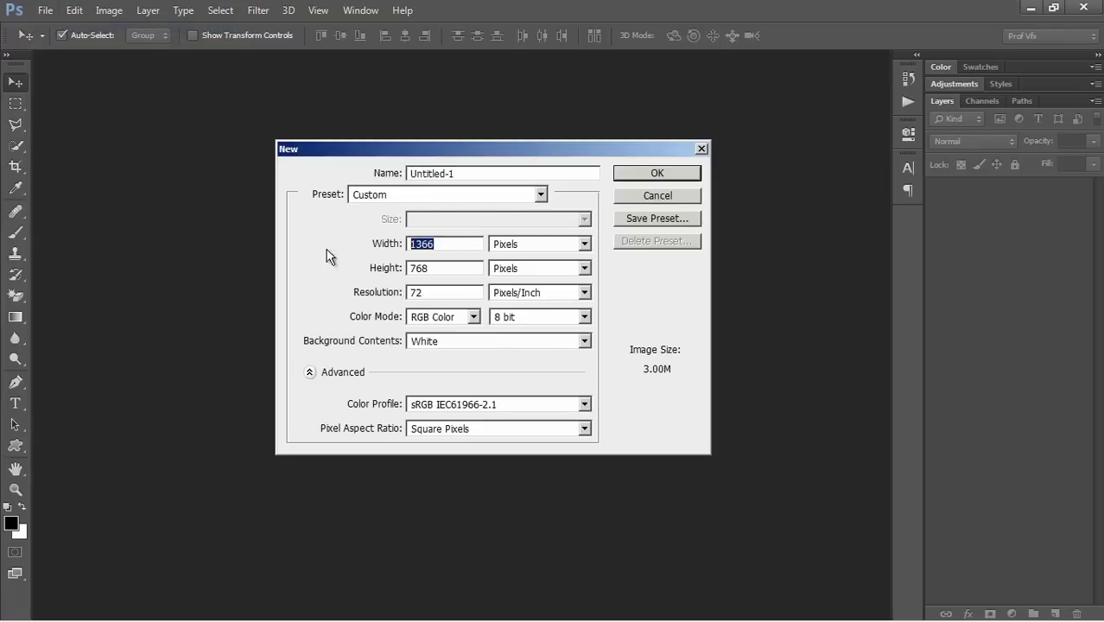
key("Tab")
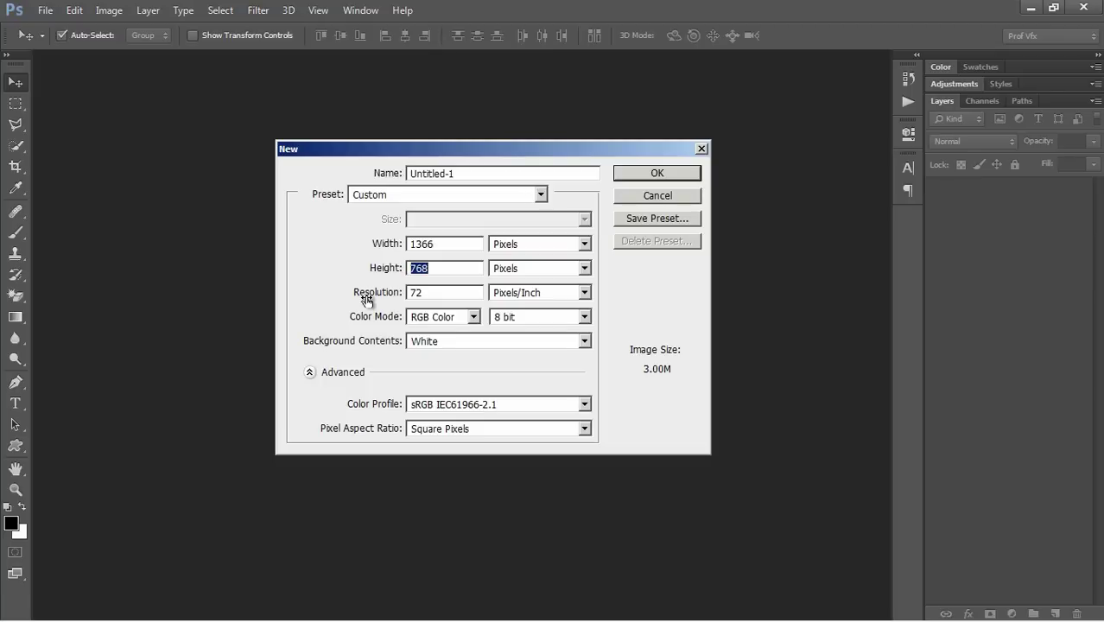
left_click(702, 148)
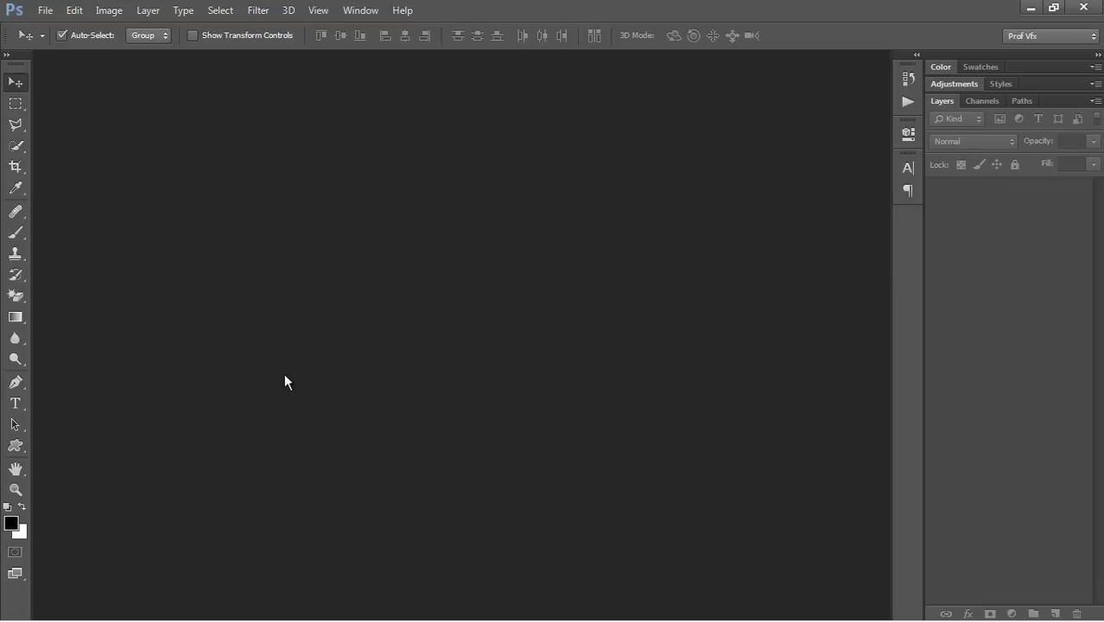
Step: Open Grungemaps0123_M.jpg from folder 51 in Photoshop via Open with
left_click(109, 604)
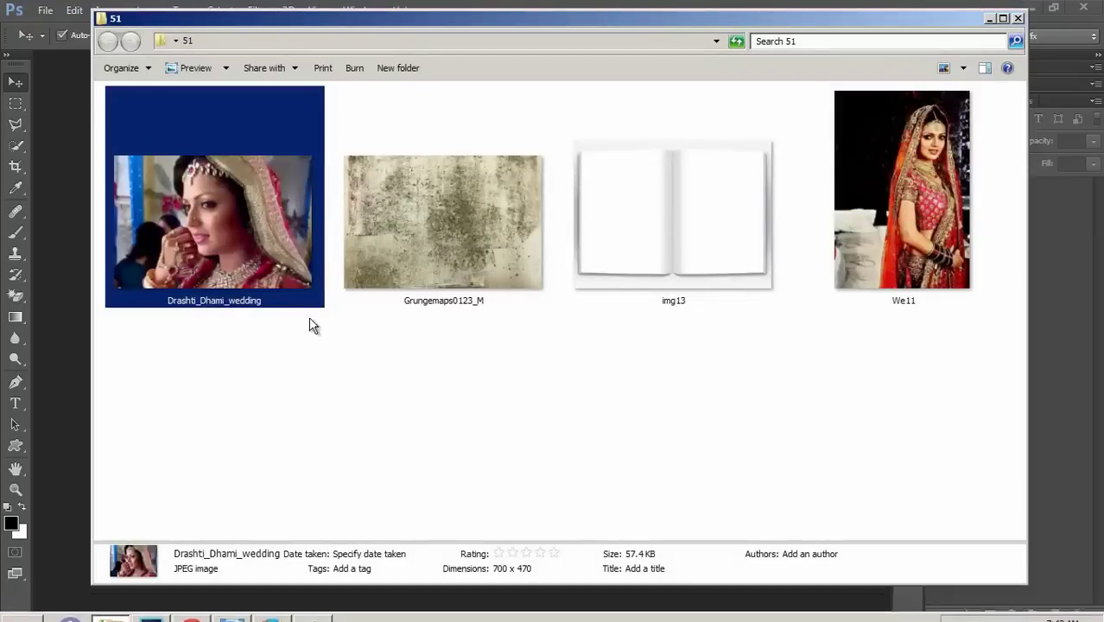
left_click(434, 268)
right_click(457, 269)
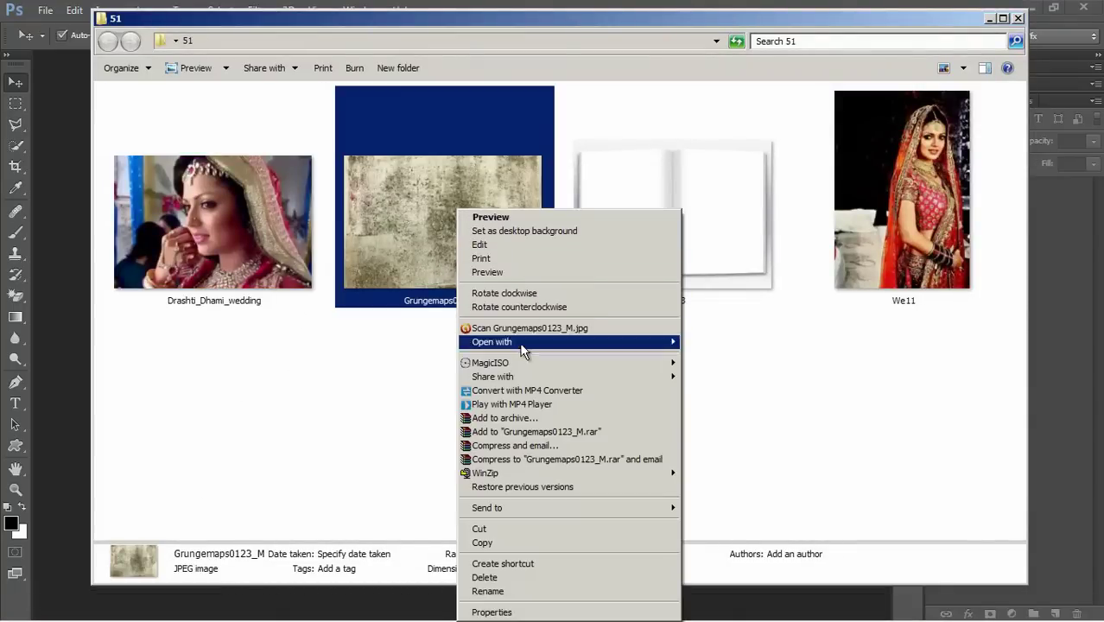
mouse_move(492, 342)
left_click(730, 356)
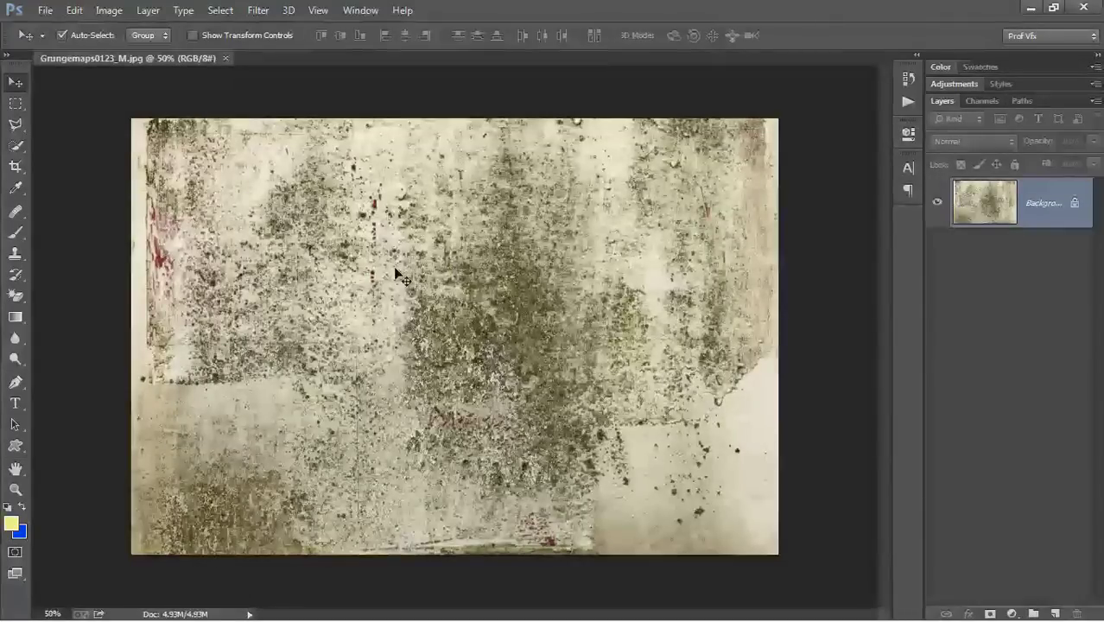
Step: Add a Gradient Map layer and preview presets such as Copper and Yellow, Violet, Orange, Blue
left_click(1014, 613)
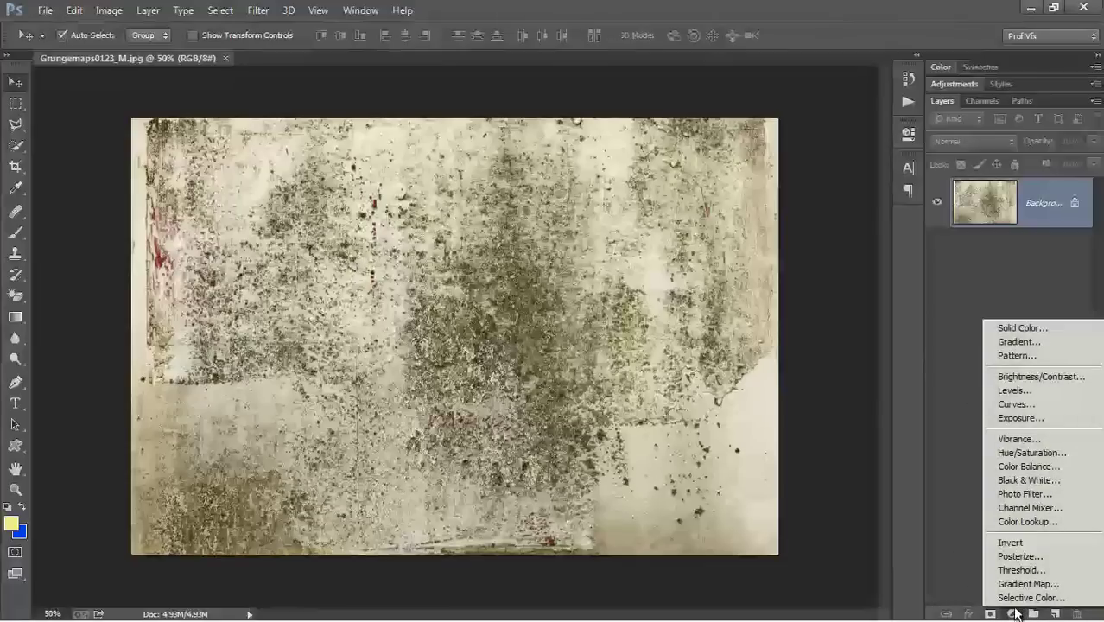
left_click(1020, 585)
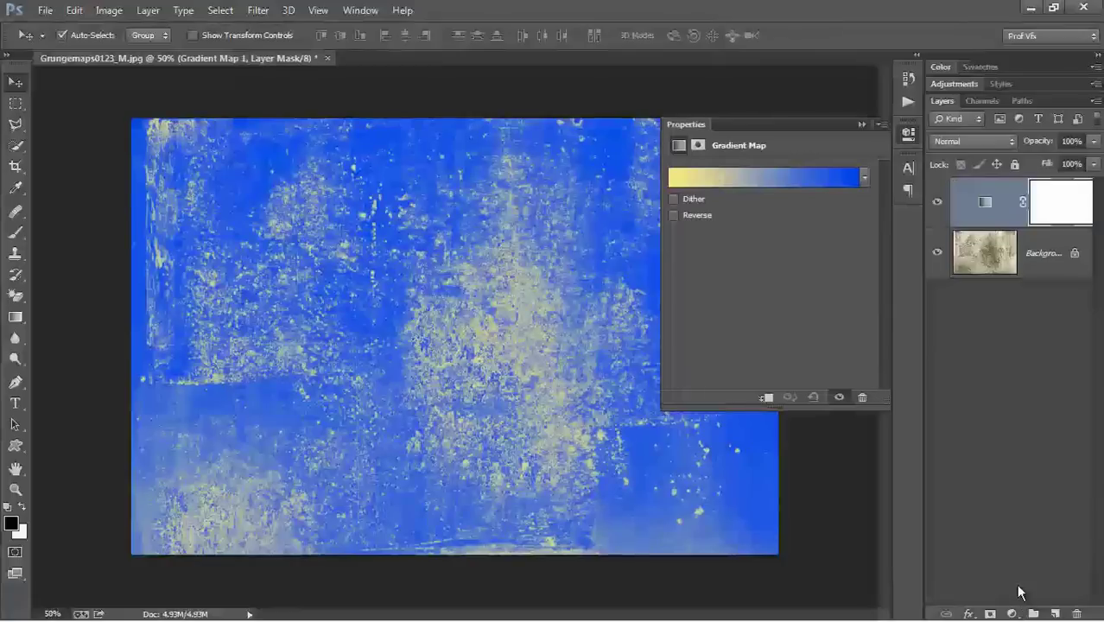
left_click(722, 178)
left_click(759, 223)
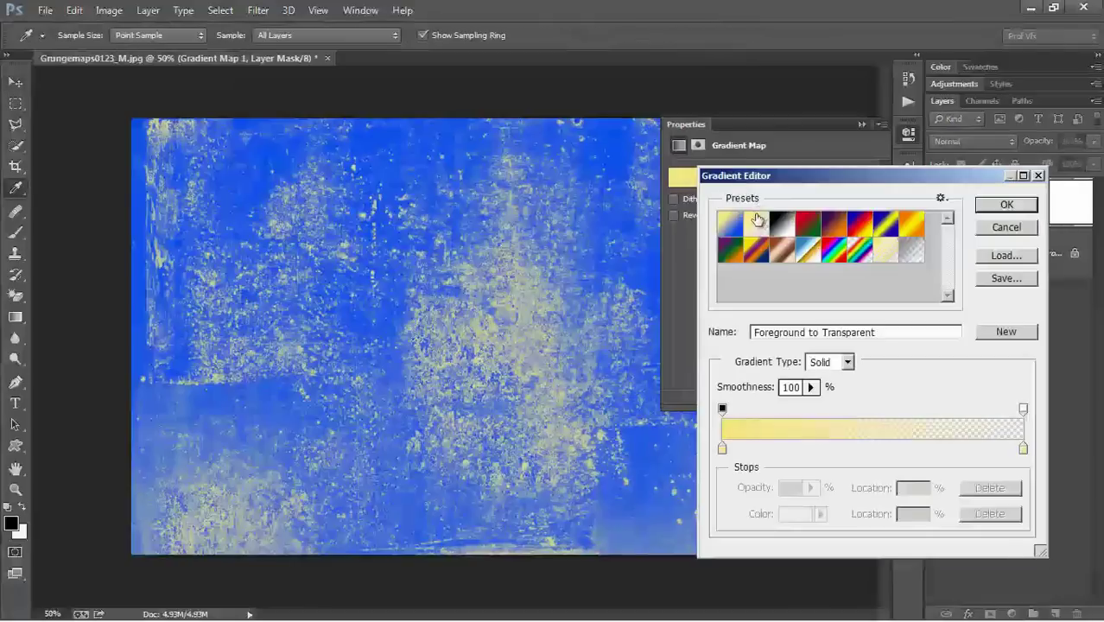
left_click(765, 259)
left_click(782, 252)
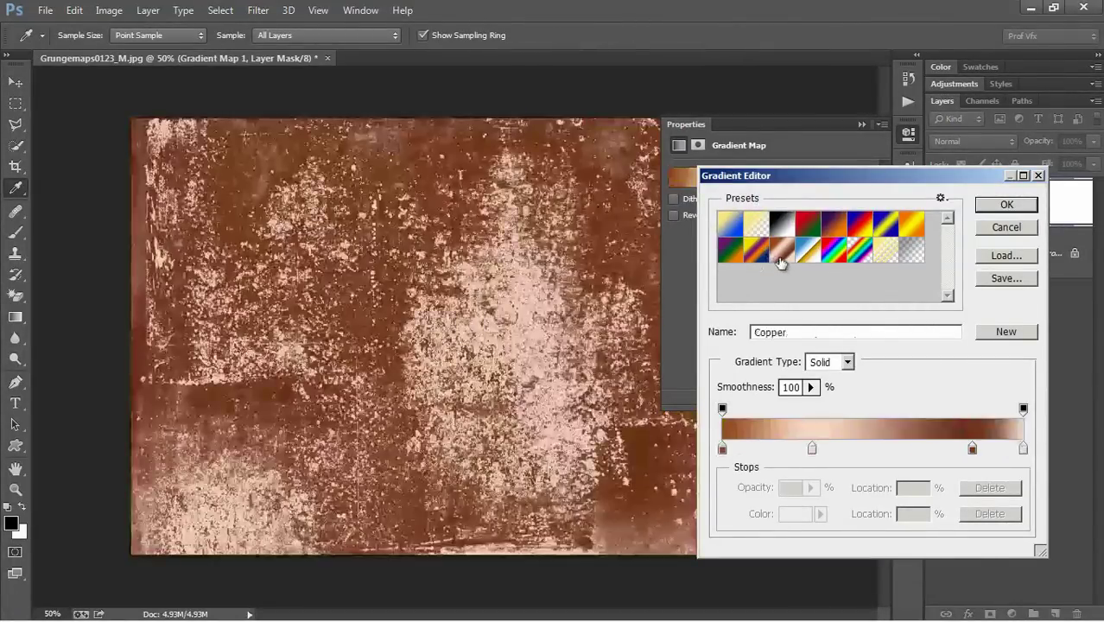
left_click(761, 252)
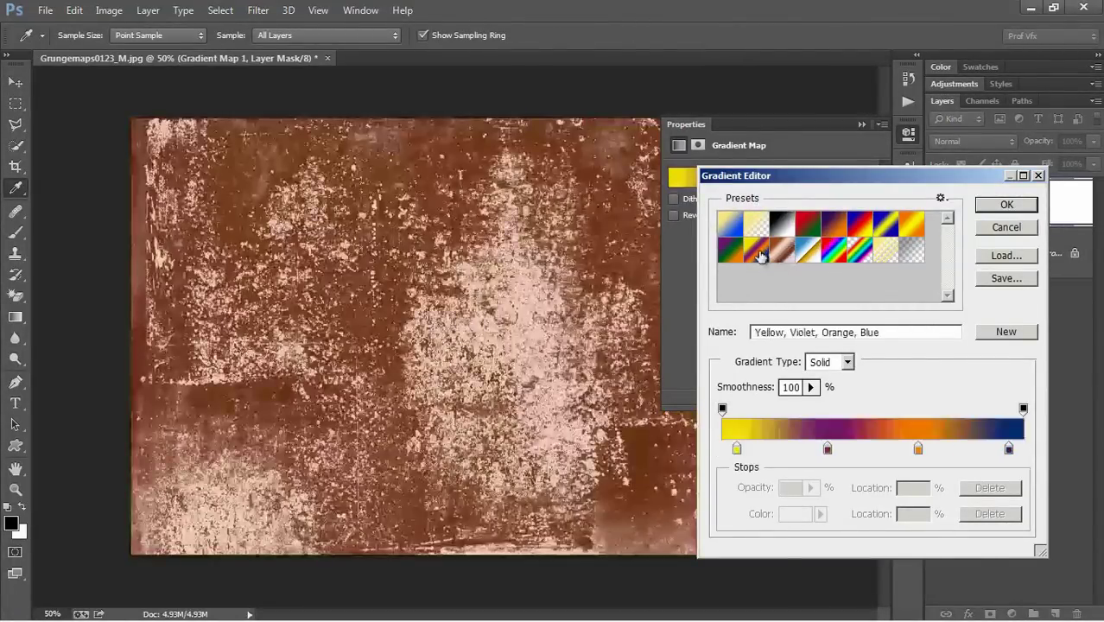
Step: Apply the Violet, Green, Orange gradient preset and confirm it in the Gradient Editor
left_click(755, 232)
left_click(757, 252)
left_click(736, 227)
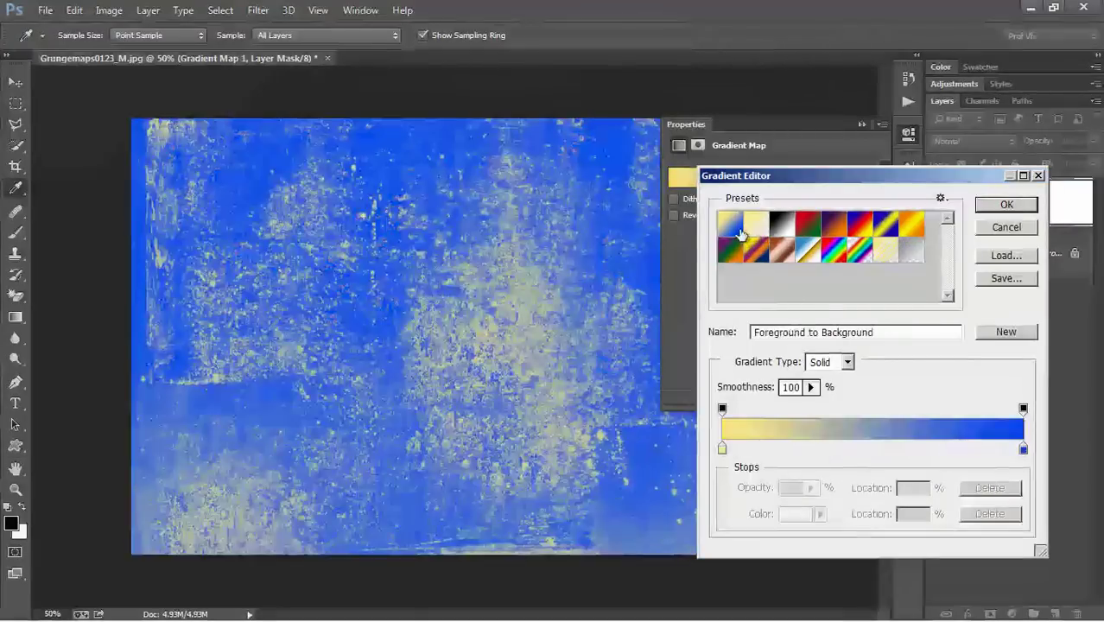
left_click(736, 250)
left_click(731, 225)
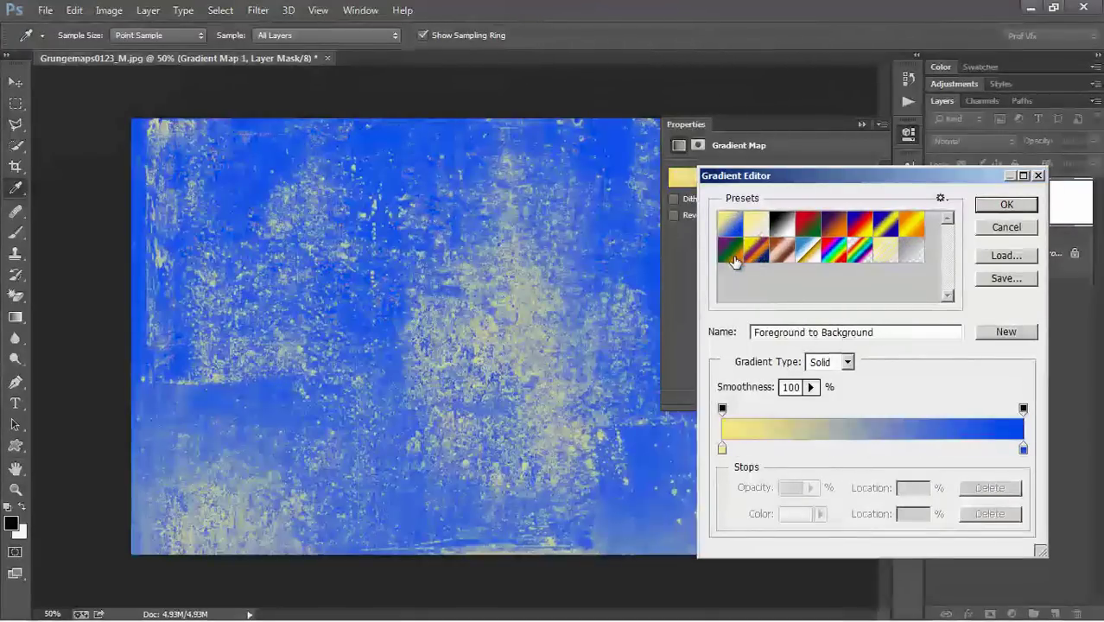
left_click(732, 253)
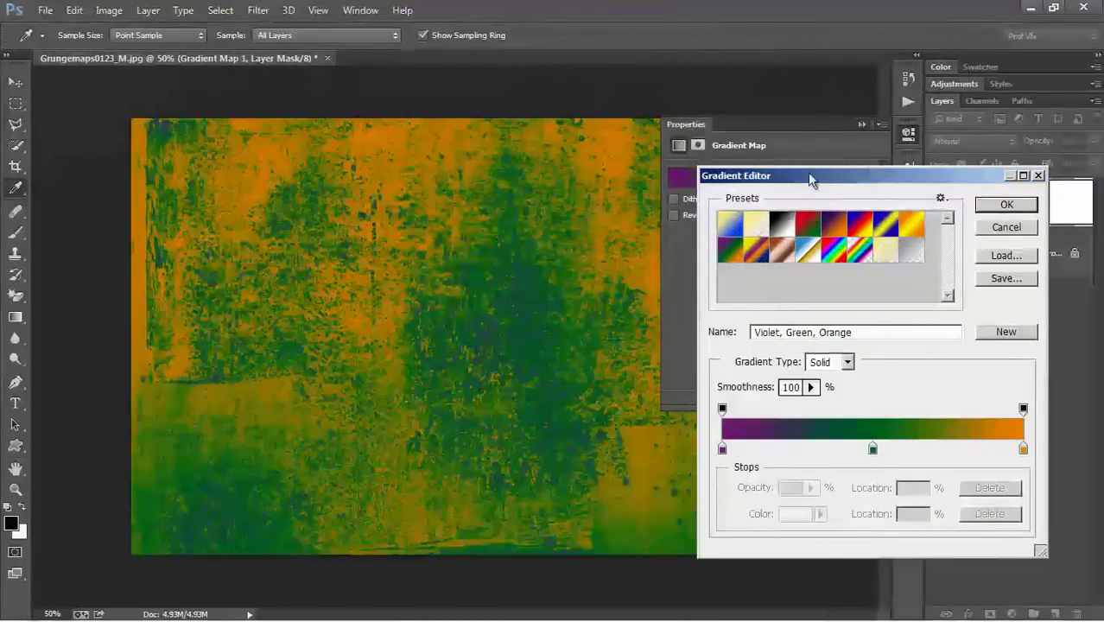
left_click_drag(809, 178, 675, 165)
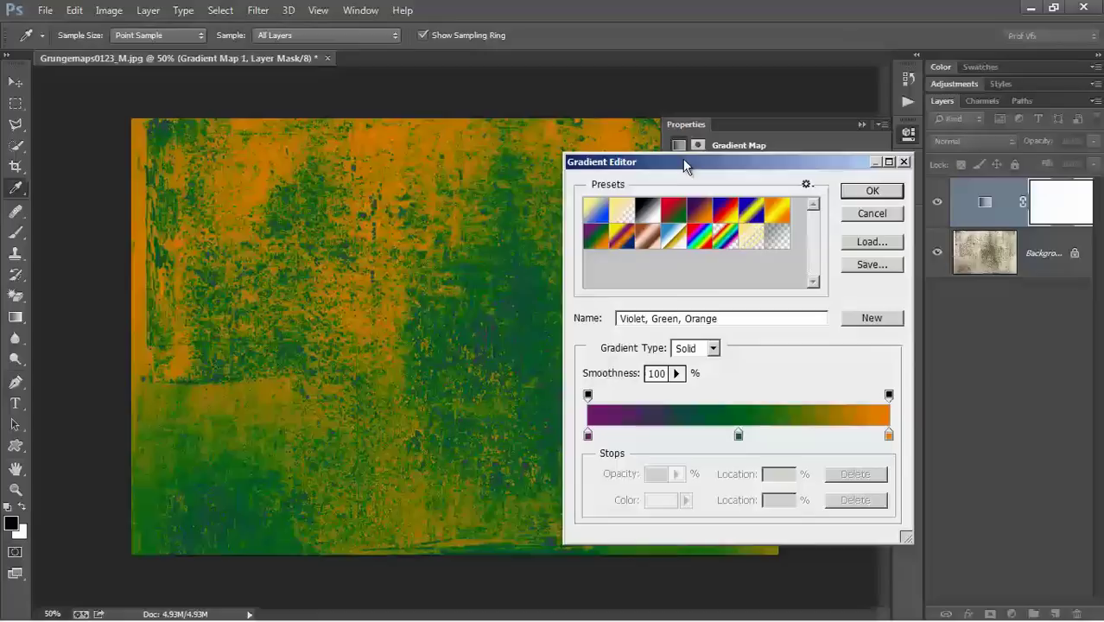
left_click(858, 195)
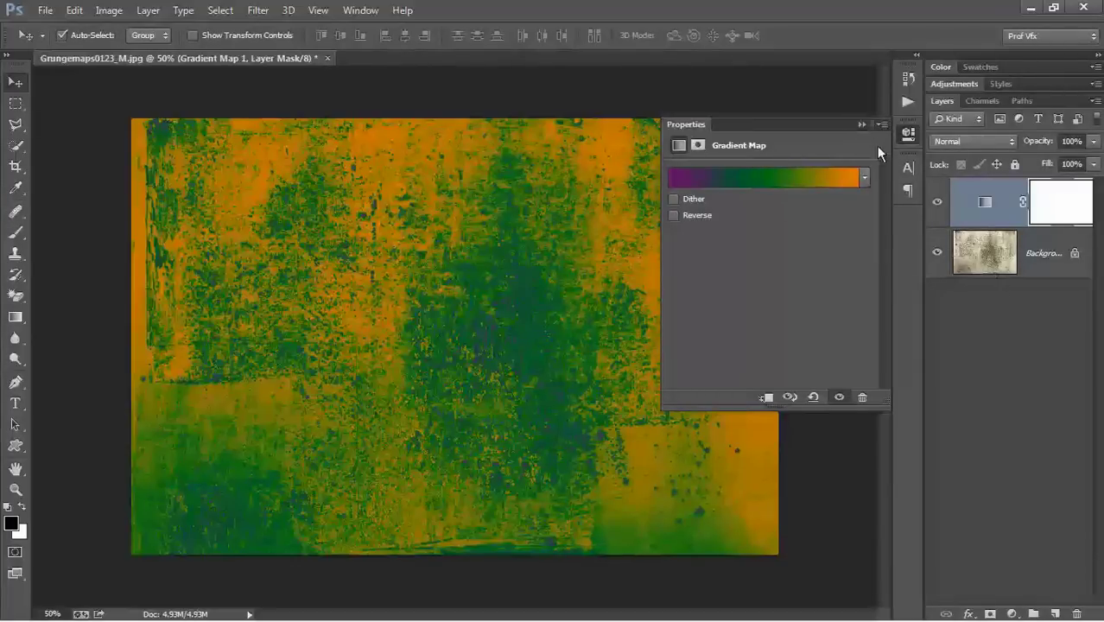
Step: Add a Levels adjustment with input levels 21 / 0.77 / 255 to darken the texture
left_click(861, 124)
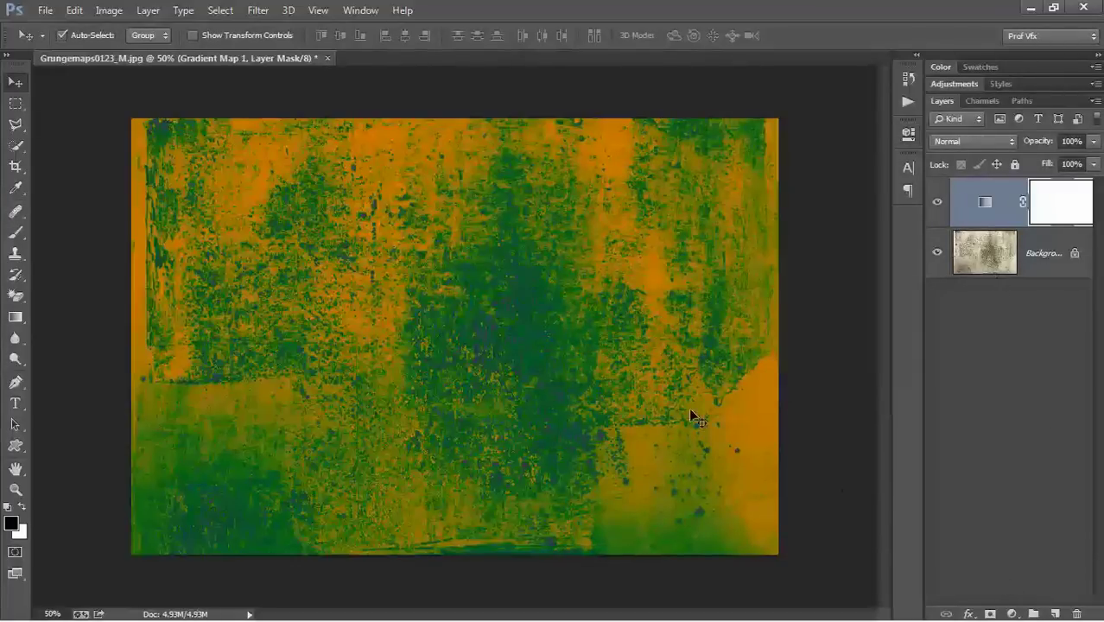
left_click(1012, 614)
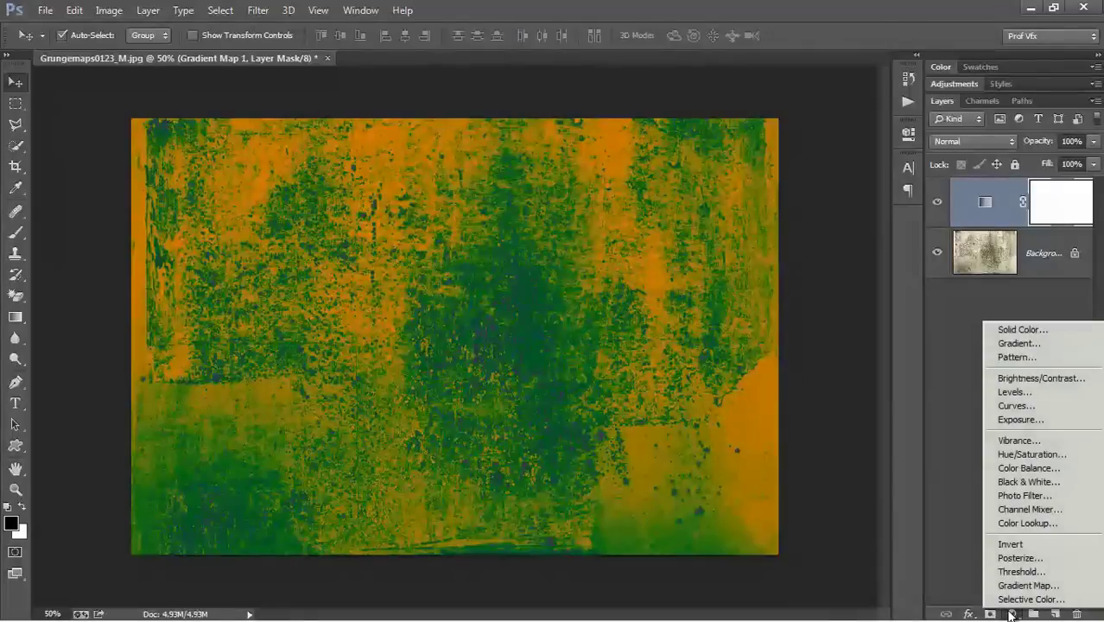
left_click(1029, 396)
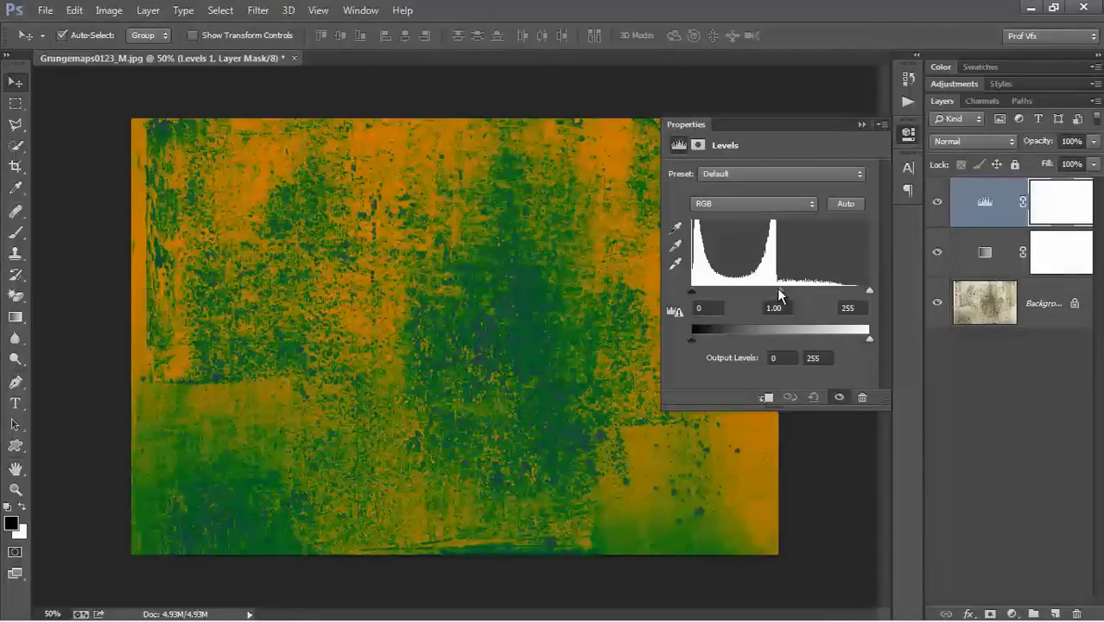
left_click_drag(777, 291, 814, 290)
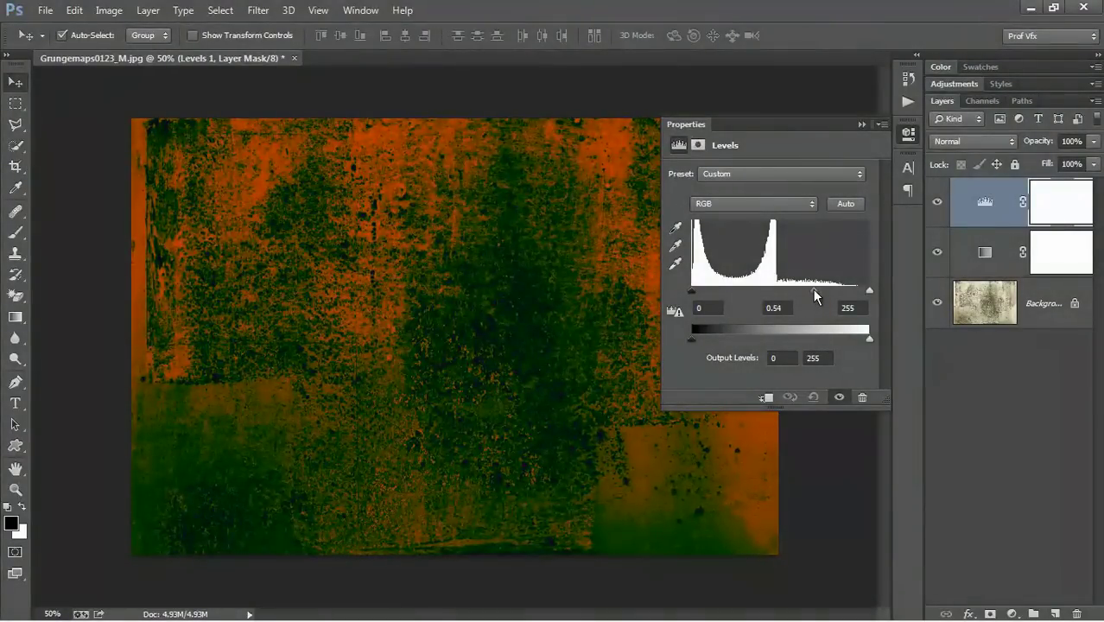
left_click_drag(692, 291, 712, 291)
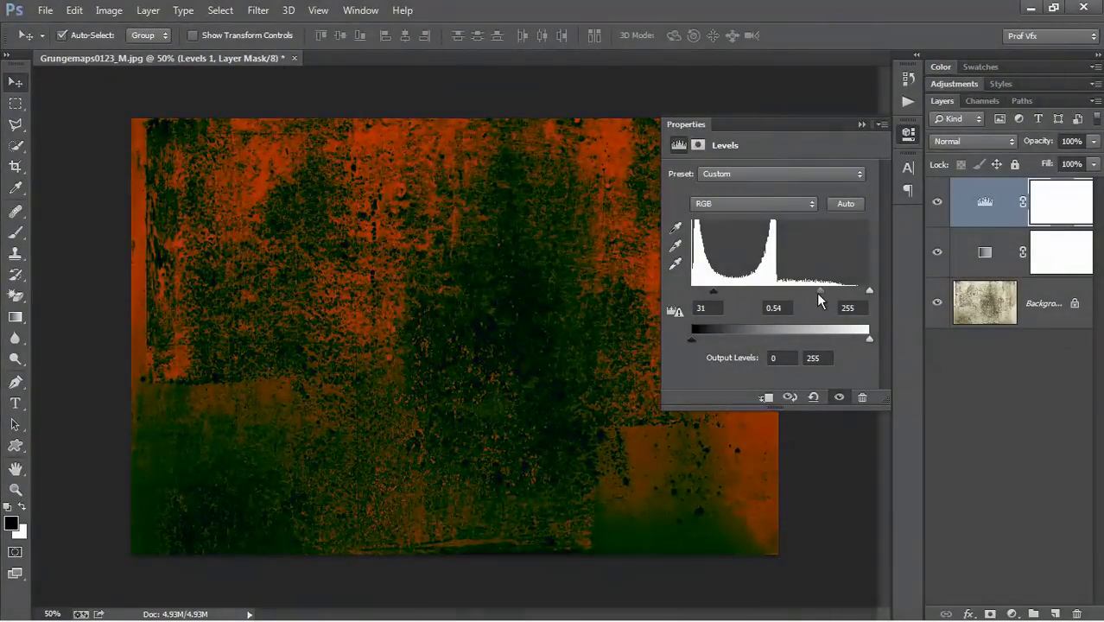
left_click_drag(819, 292, 796, 292)
mouse_move(712, 291)
left_mouse_down()
mouse_move(668, 299)
mouse_move(707, 292)
left_mouse_up()
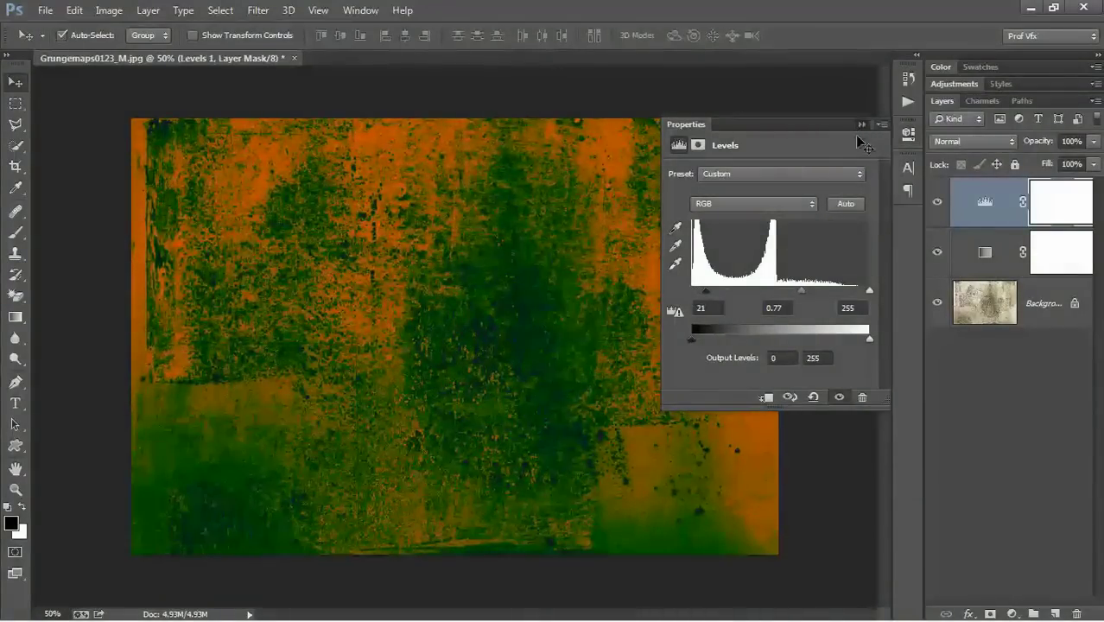
left_click(862, 124)
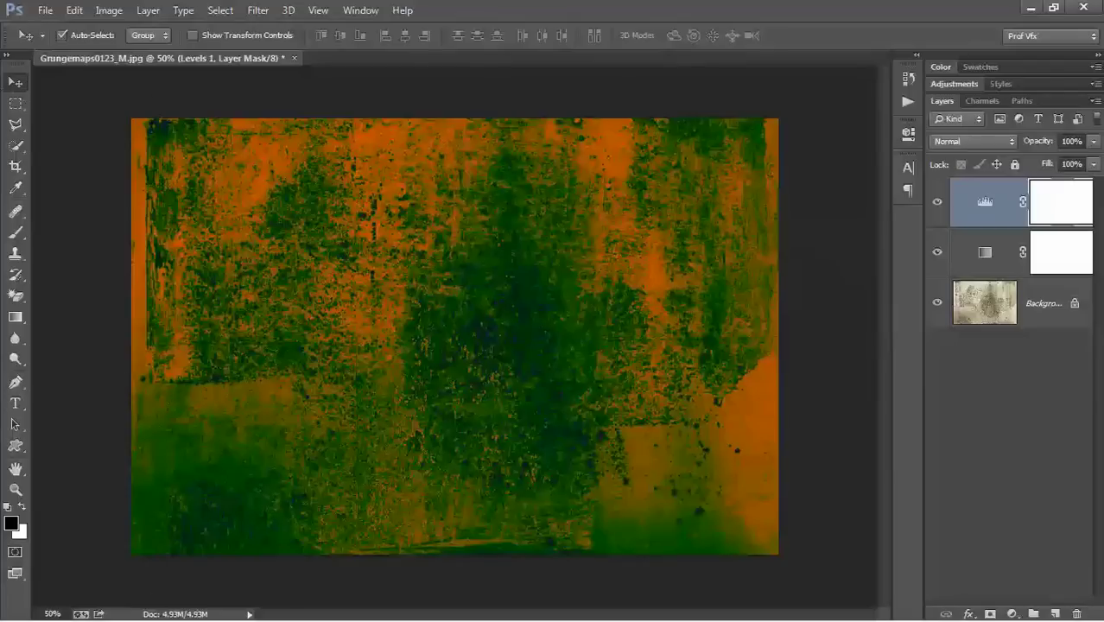
Step: Drag img13 from folder 51 onto the Photoshop canvas
left_click(139, 605)
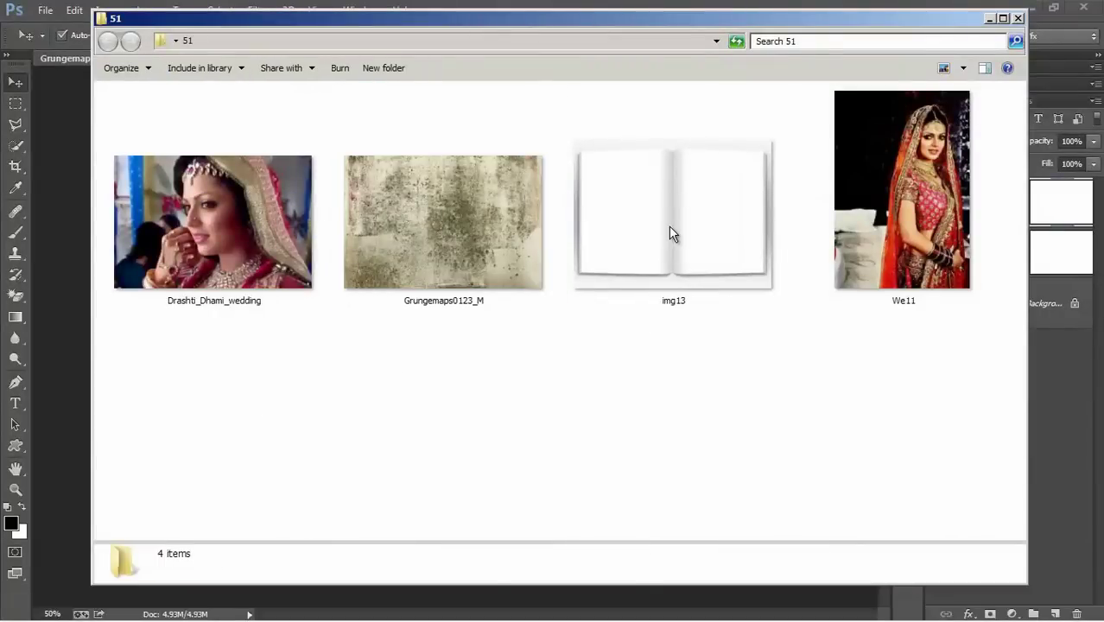
left_click_drag(673, 233, 75, 329)
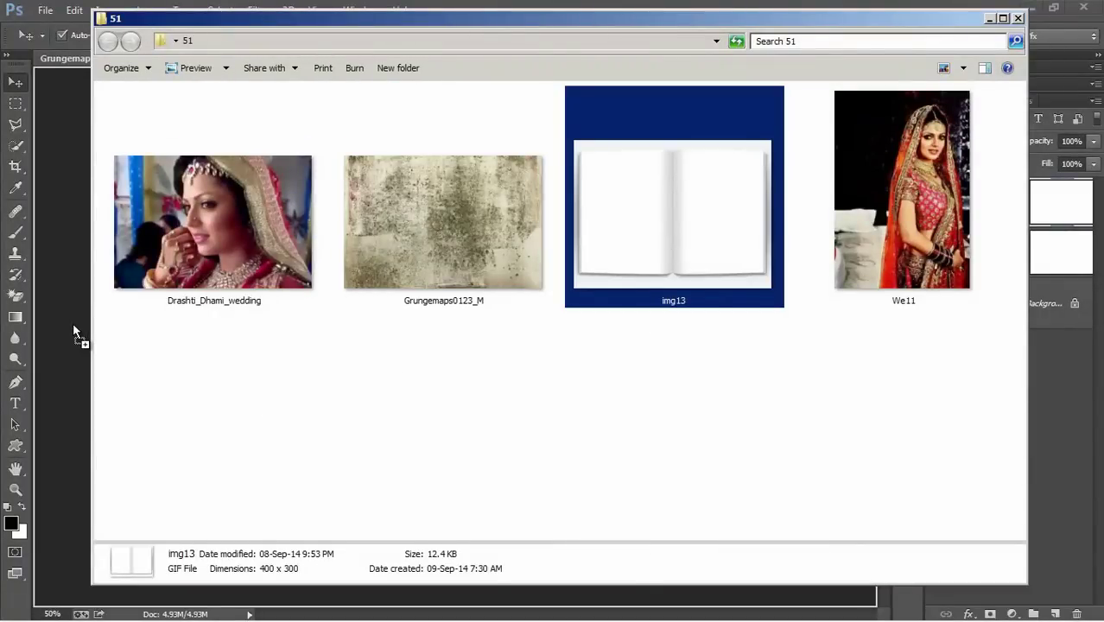
left_click_drag(72, 323, 72, 323)
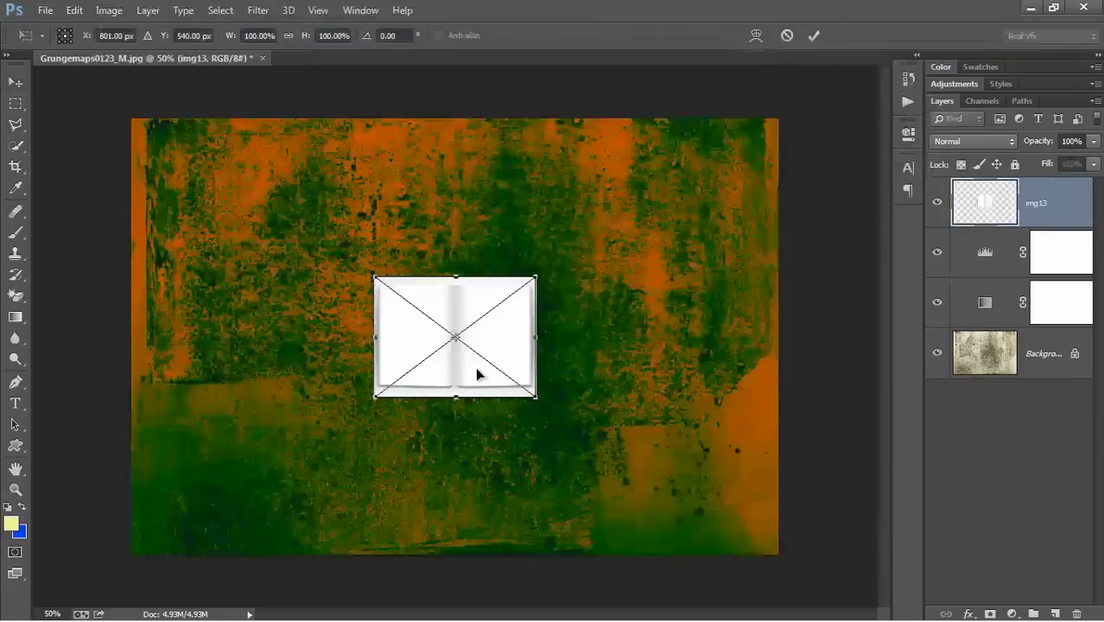
Step: Scale img13 to 340.5%, centre it over the grunge background and commit the transform
left_click_drag(475, 370, 436, 349)
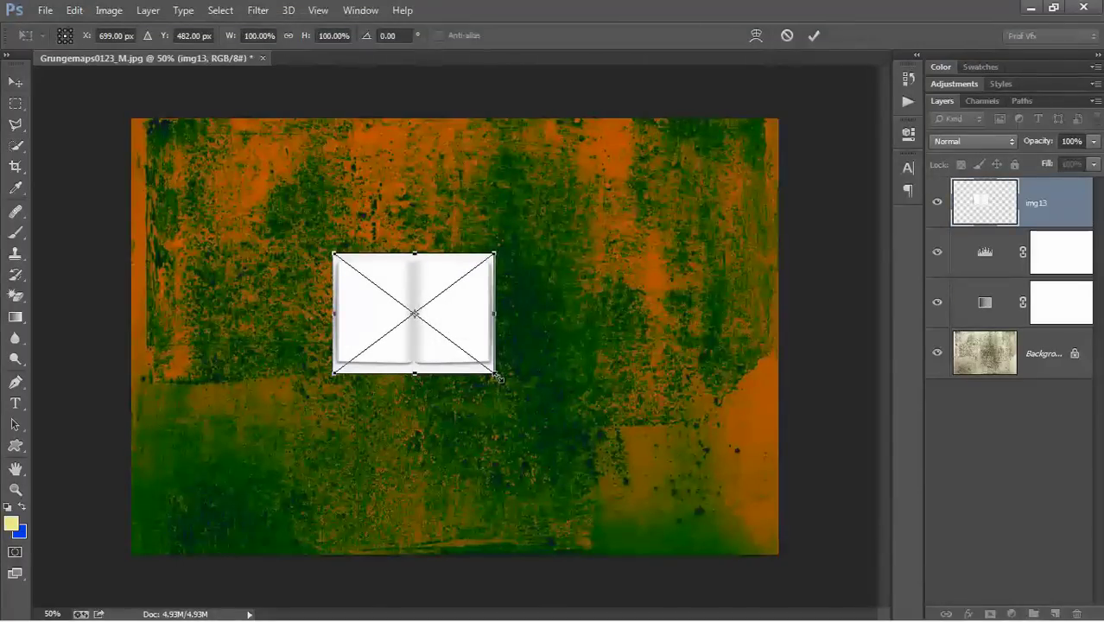
left_click_drag(499, 378, 742, 564)
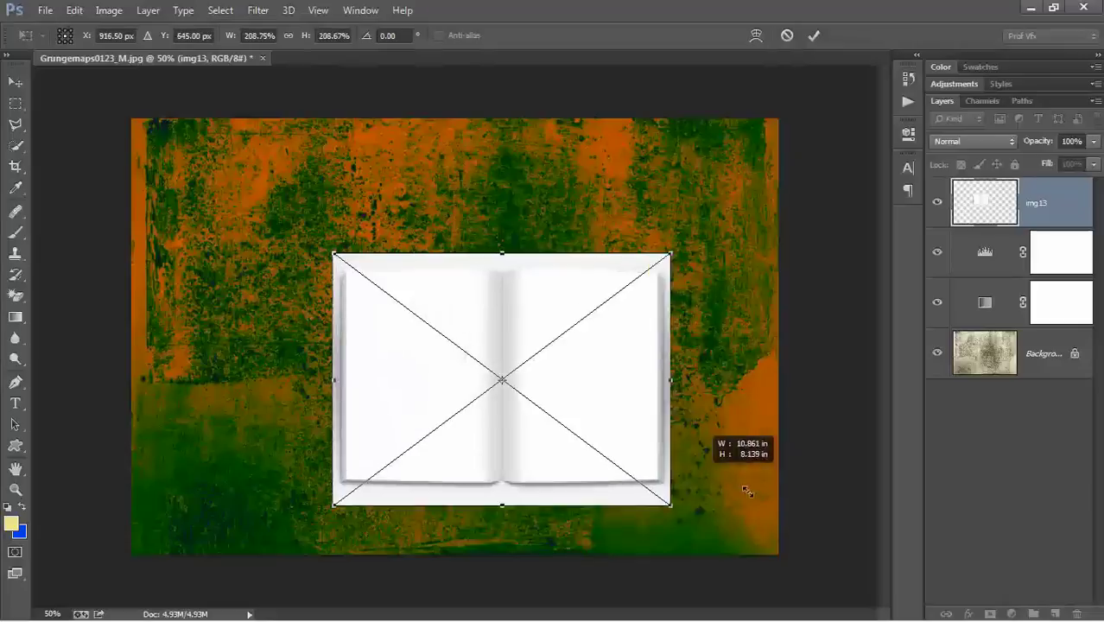
left_click_drag(591, 484, 424, 375)
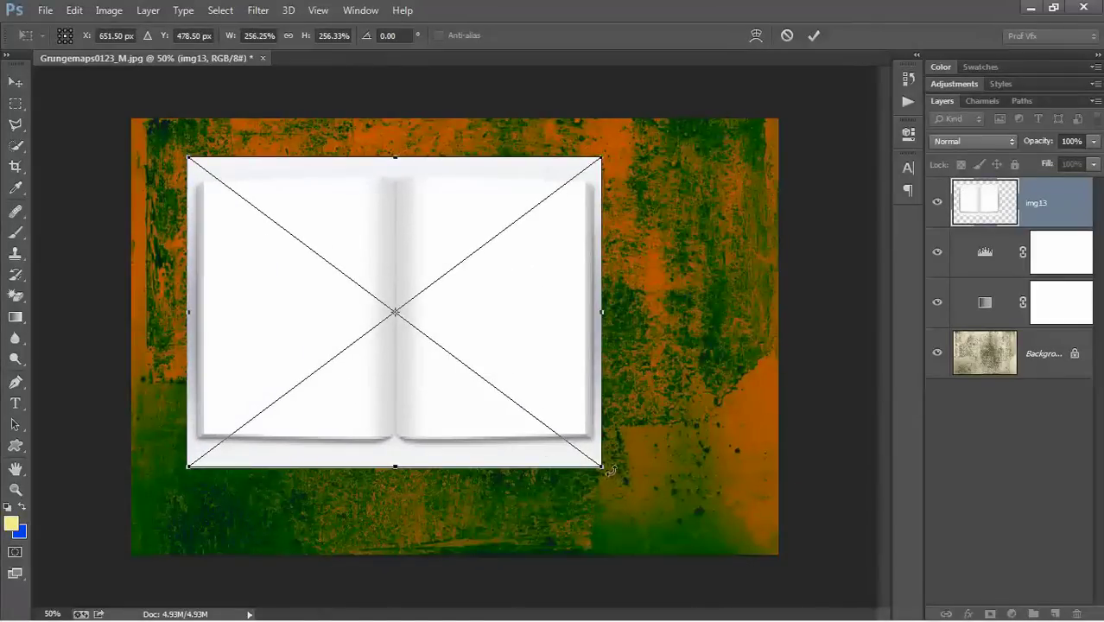
left_click_drag(603, 466, 736, 548)
left_click_drag(665, 542, 562, 487)
key("Return")
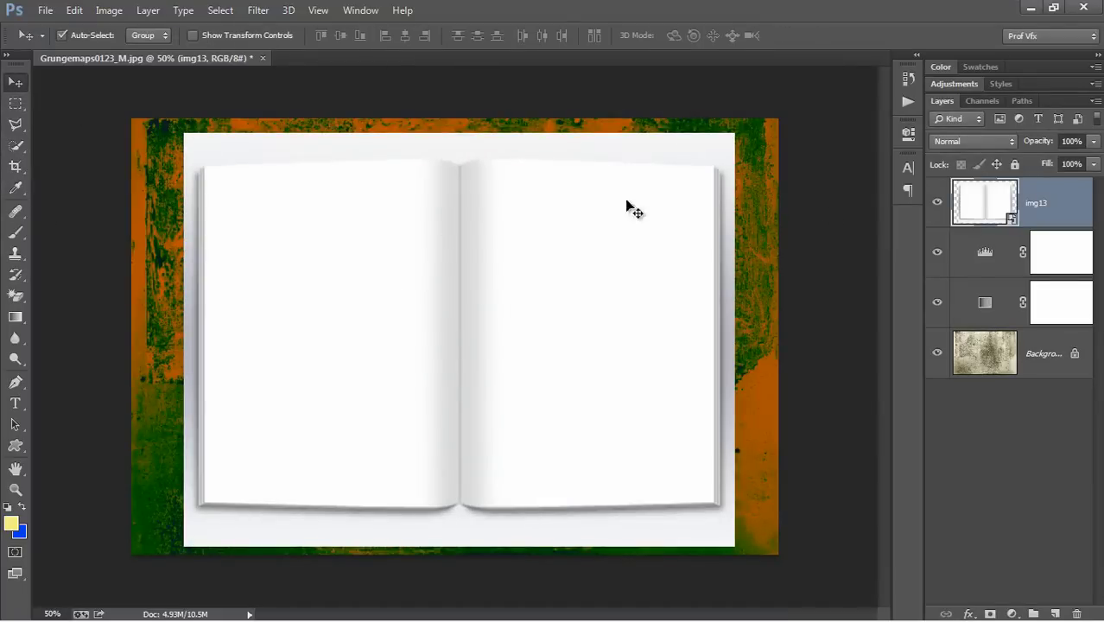
Step: Rasterize the img13 open-book smart object into an ordinary pixel layer, then deselect layers
right_click(979, 206)
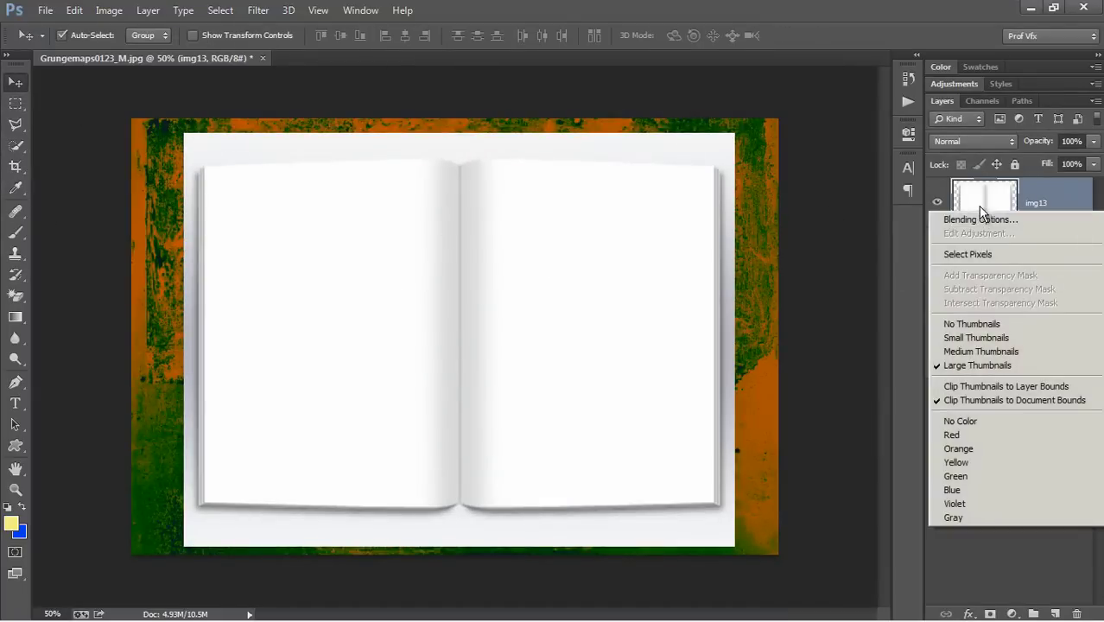
left_click(984, 342)
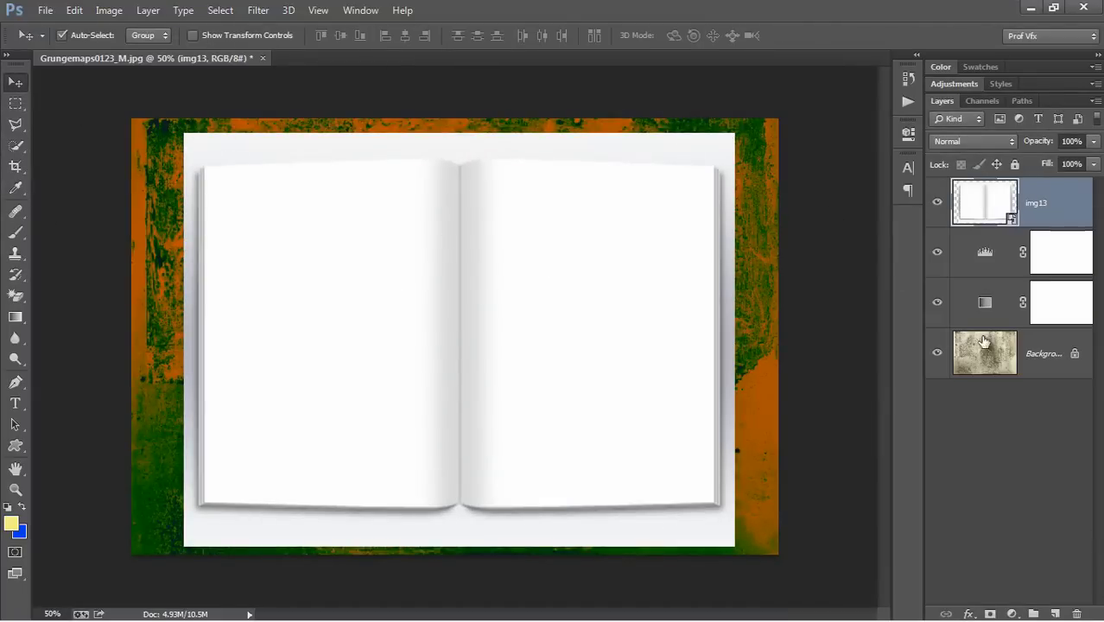
right_click(990, 192)
right_click(1019, 209)
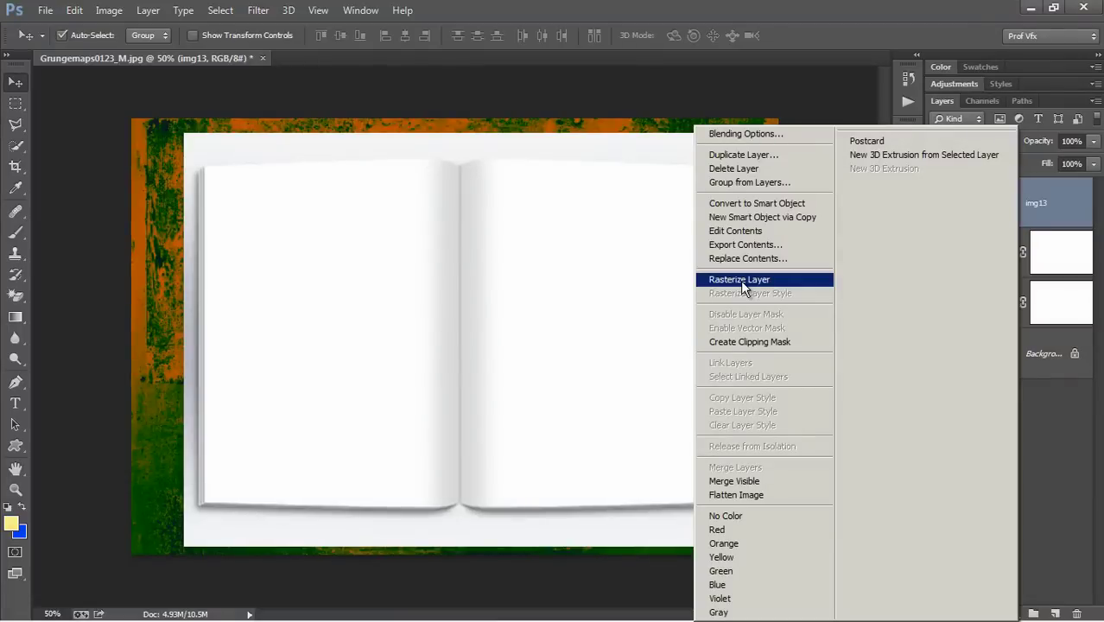
left_click(741, 280)
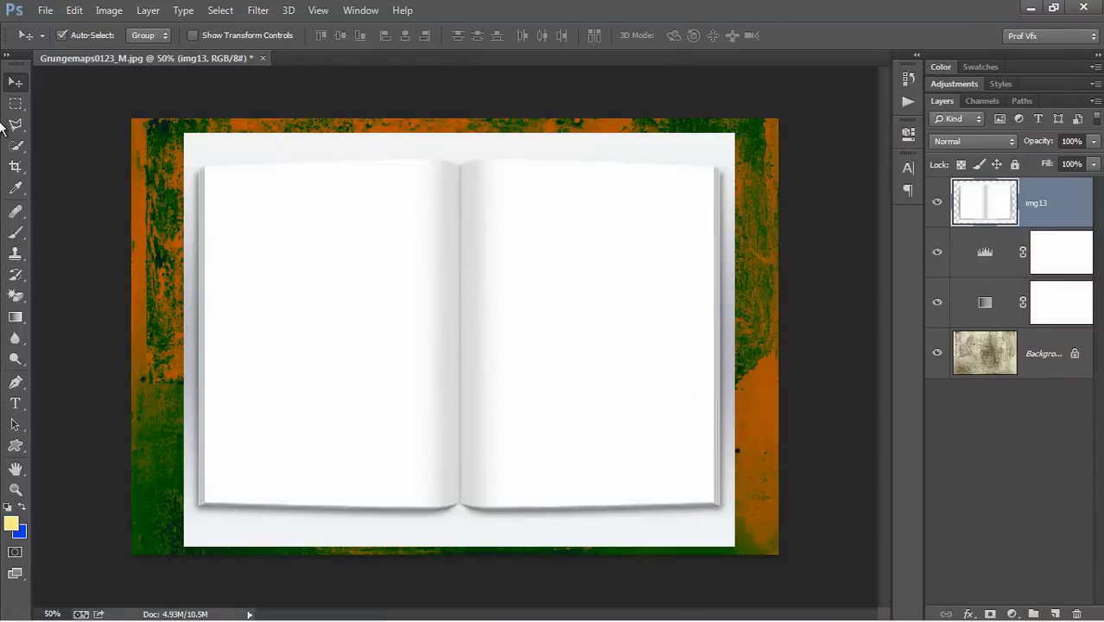
left_click(1074, 406)
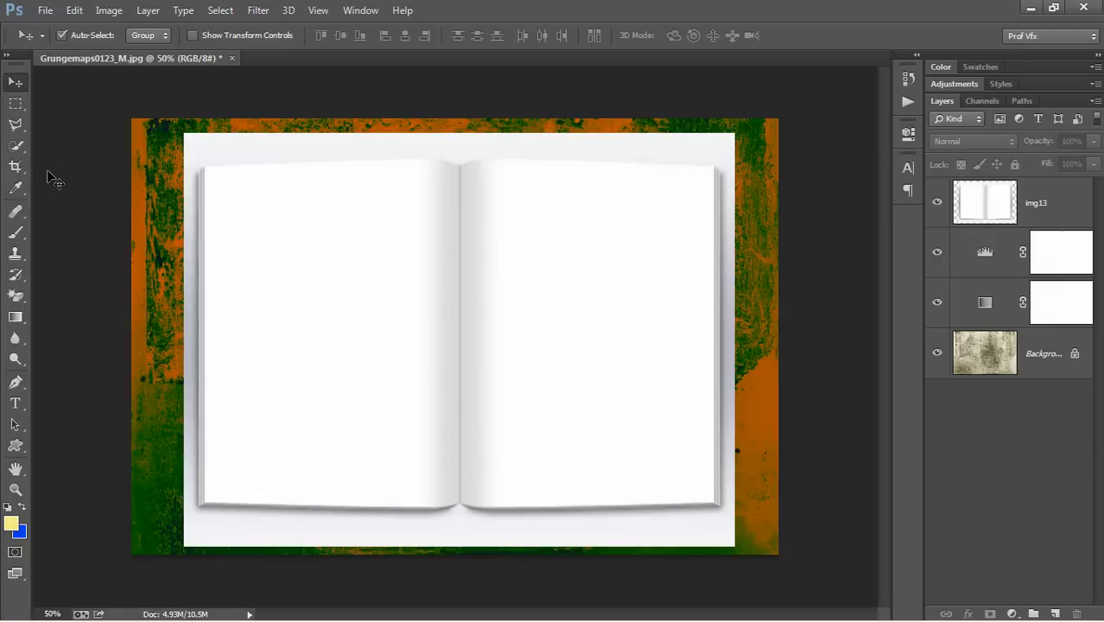
Step: On img13, quick-select and delete the white strip along the right page edge
left_click(16, 145)
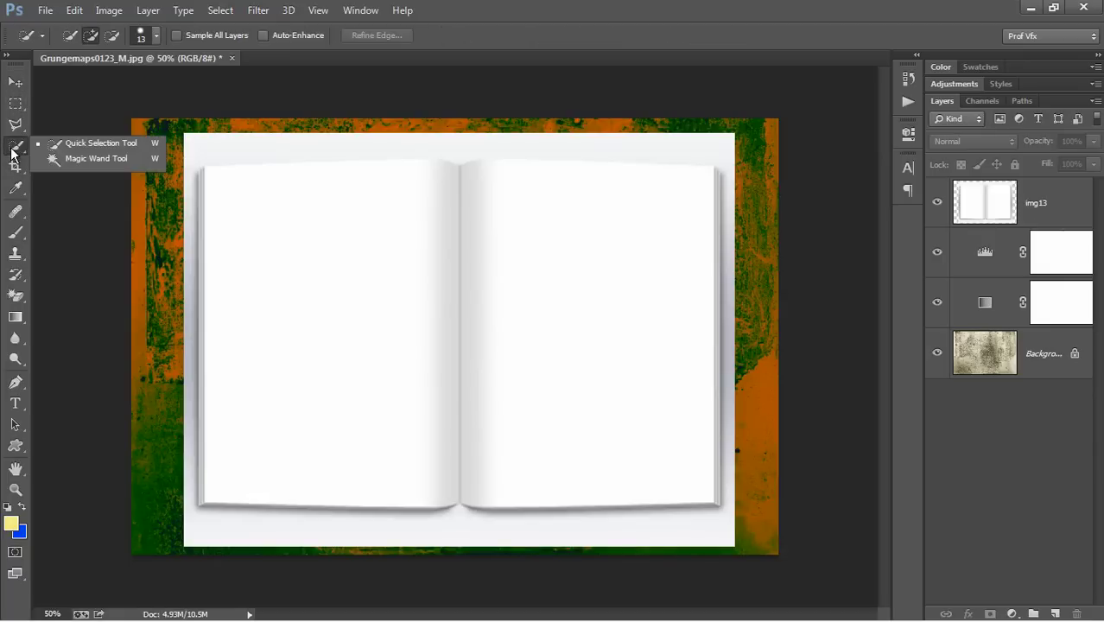
left_click(72, 147)
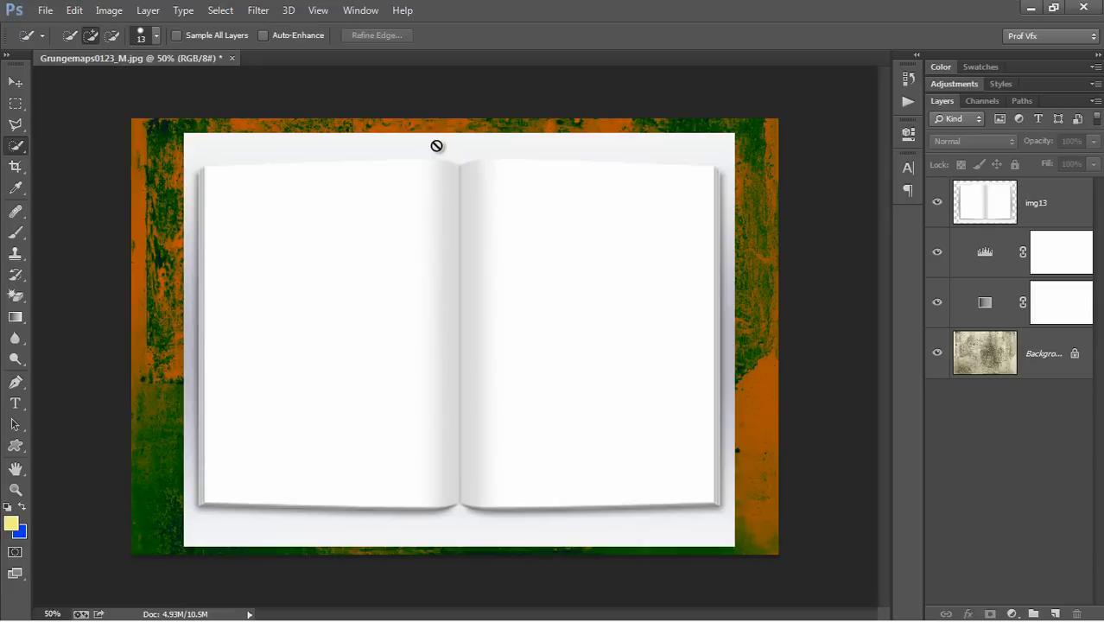
left_click(973, 209)
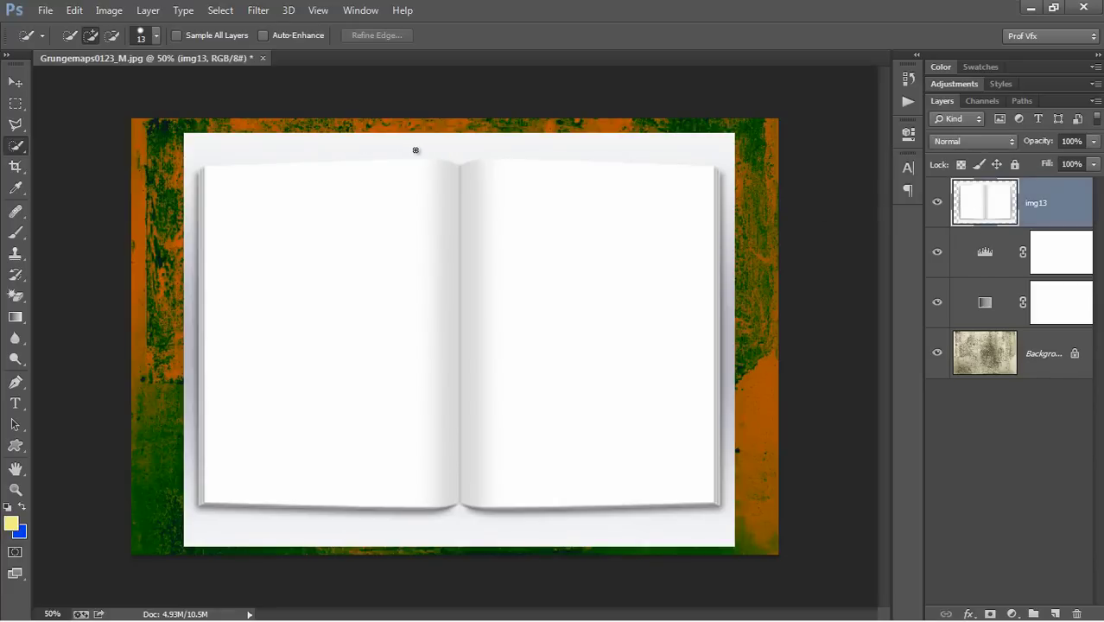
mouse_move(415, 151)
left_mouse_down()
mouse_move(207, 236)
mouse_move(728, 487)
mouse_move(712, 195)
left_mouse_up()
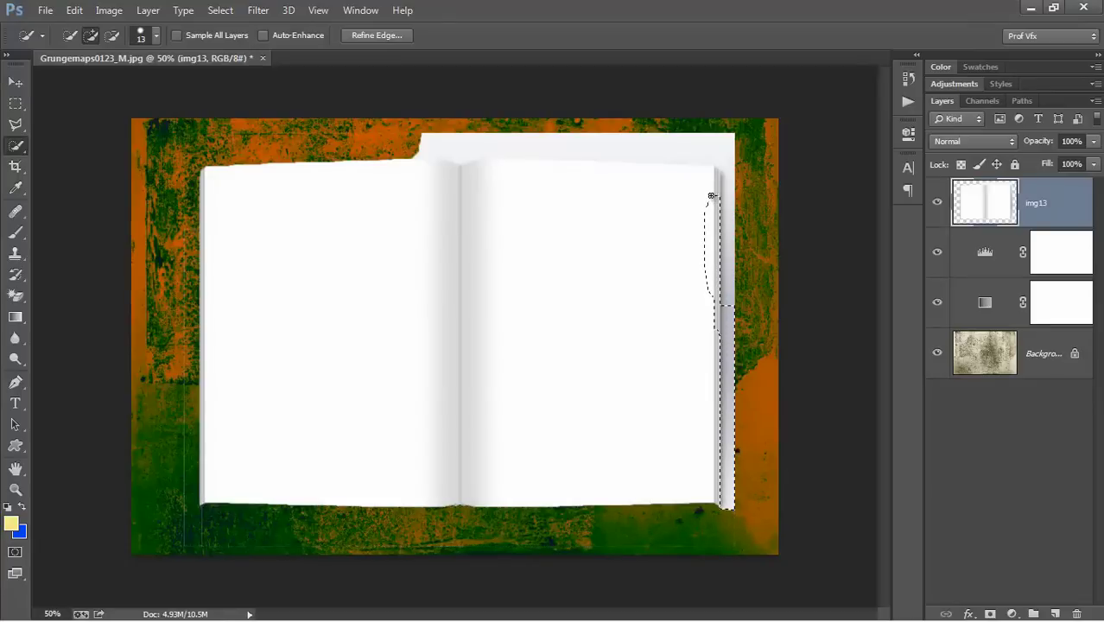
key("ctrl+d")
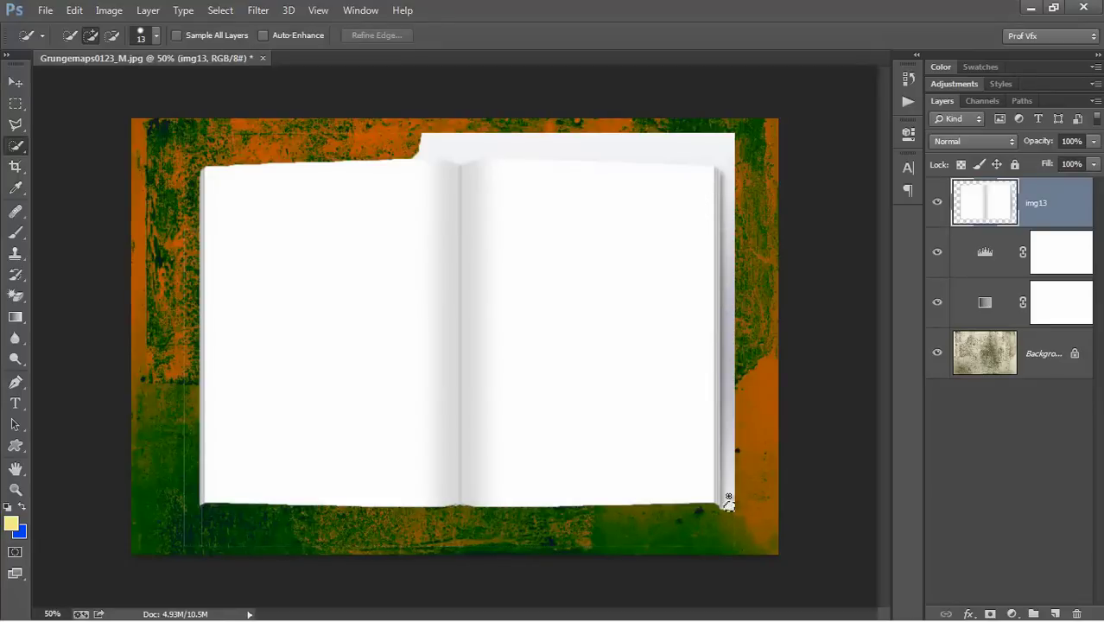
left_click_drag(729, 498, 726, 135)
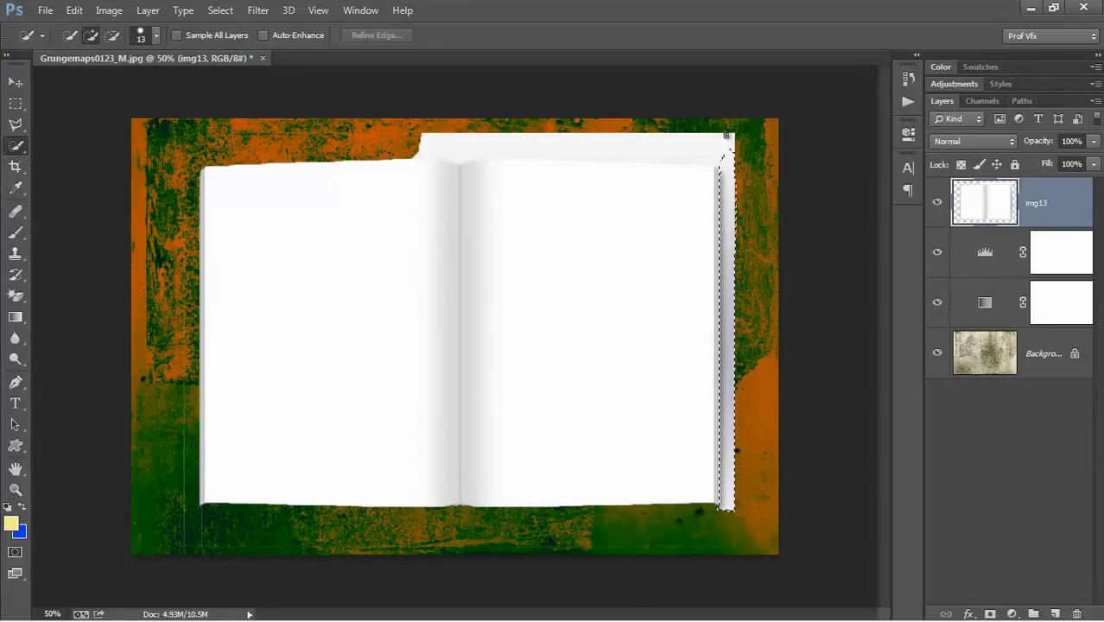
key("Delete")
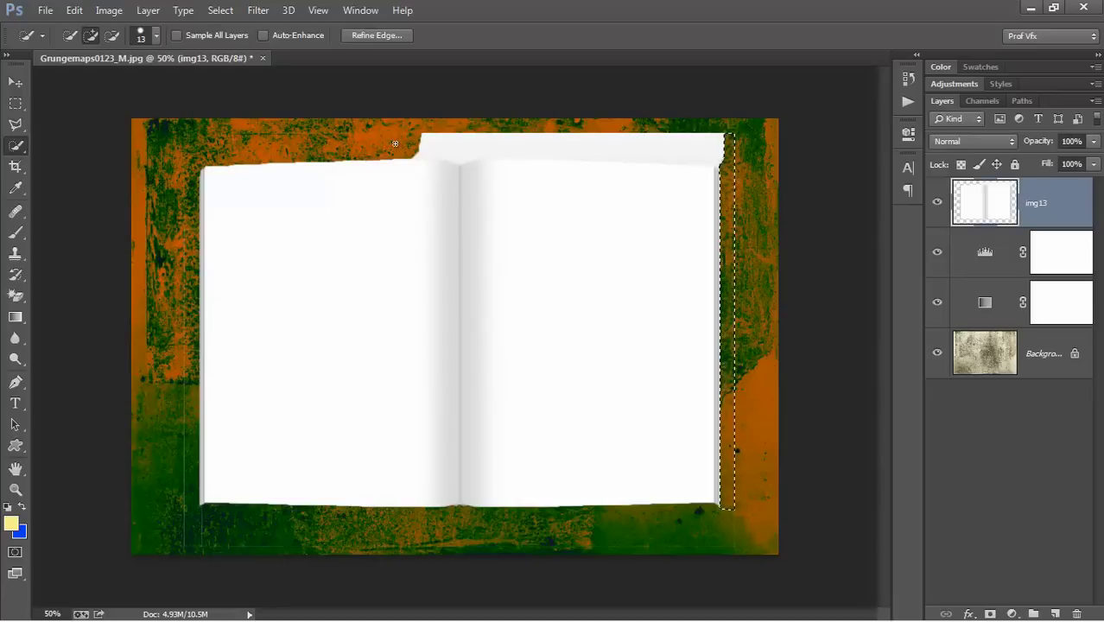
Step: Delete the white strip above the pages, deselect, and check the page tops for leftovers
left_click_drag(427, 148, 687, 146)
key("Delete")
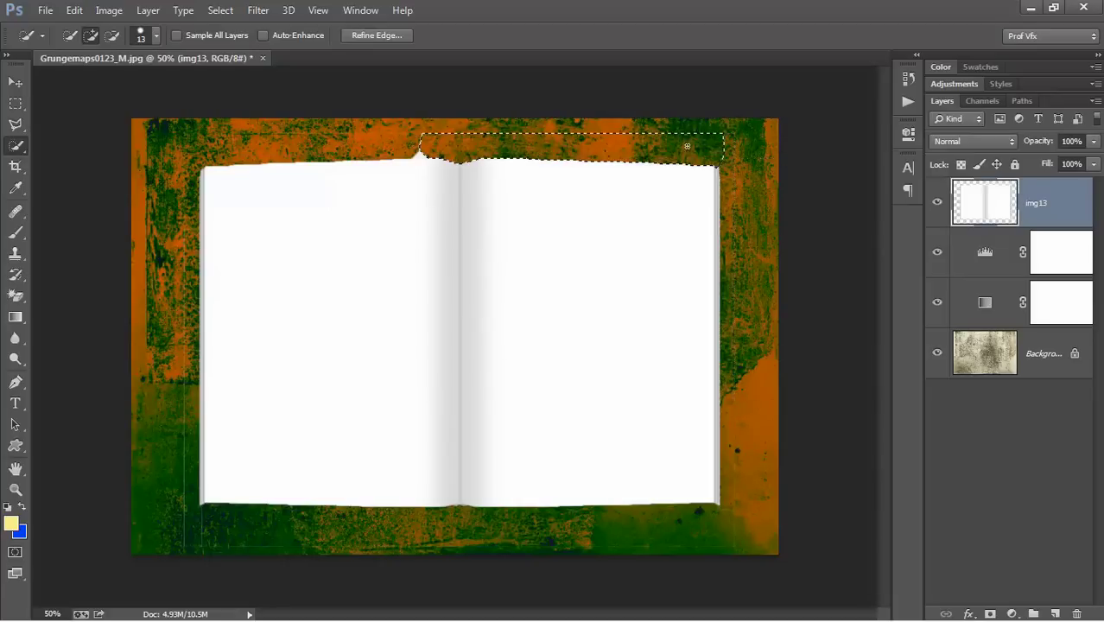
key("ctrl+d")
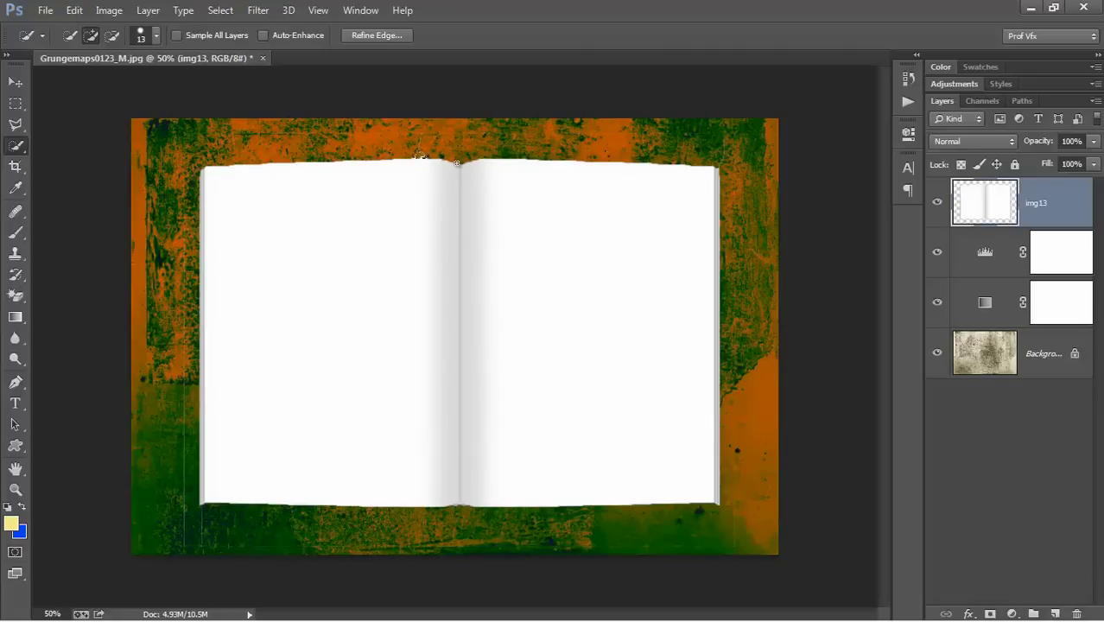
key("ctrl+plus")
key("ctrl+plus")
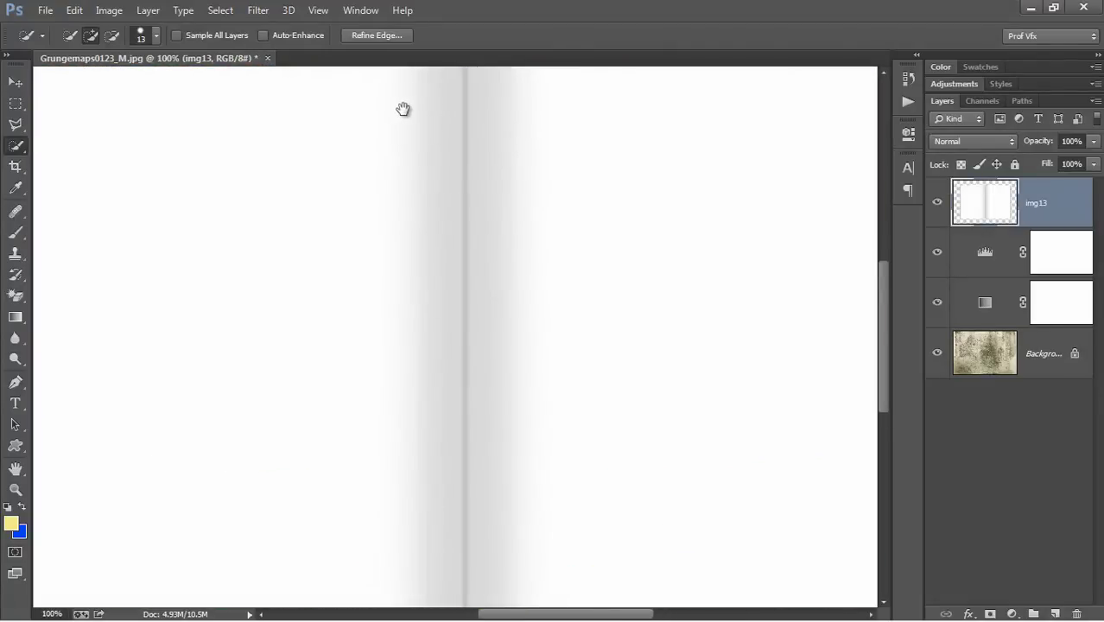
scroll(424, 173, "up", 5)
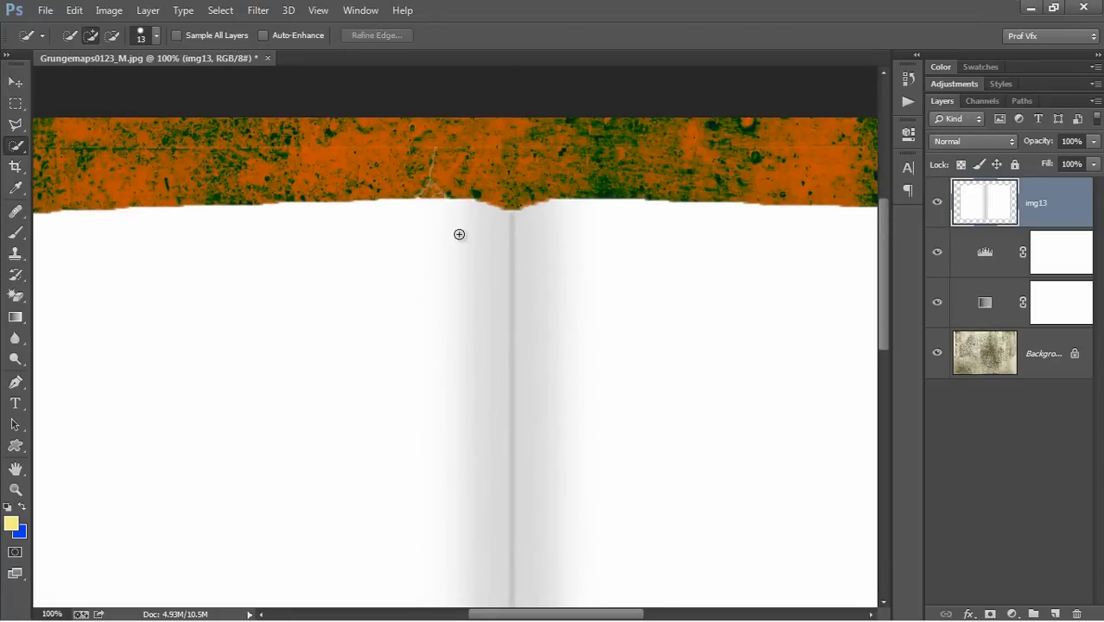
key("e")
key("ctrl+0")
key("v")
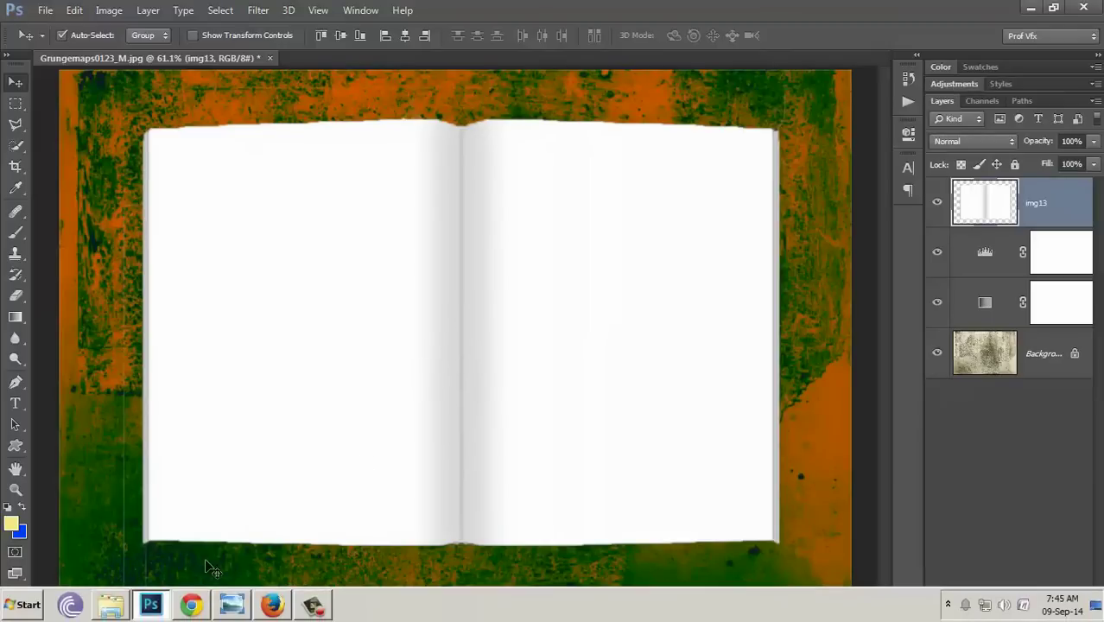
Step: Place the close-up Drashti_Dhami_wedding photo from folder 51 onto the album canvas
left_click(110, 610)
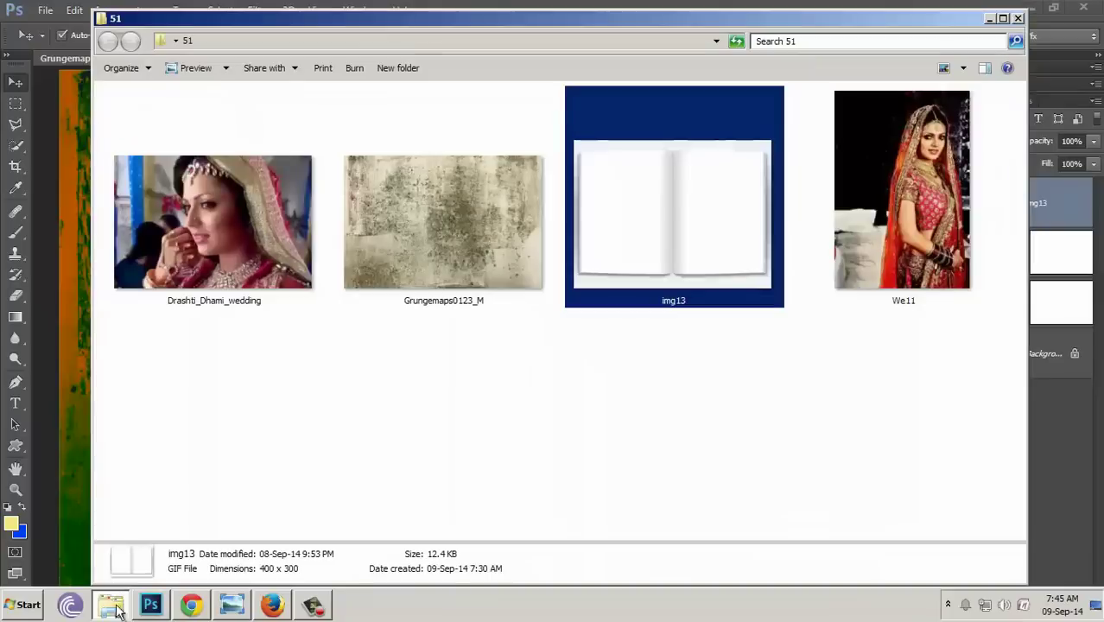
left_click(228, 222)
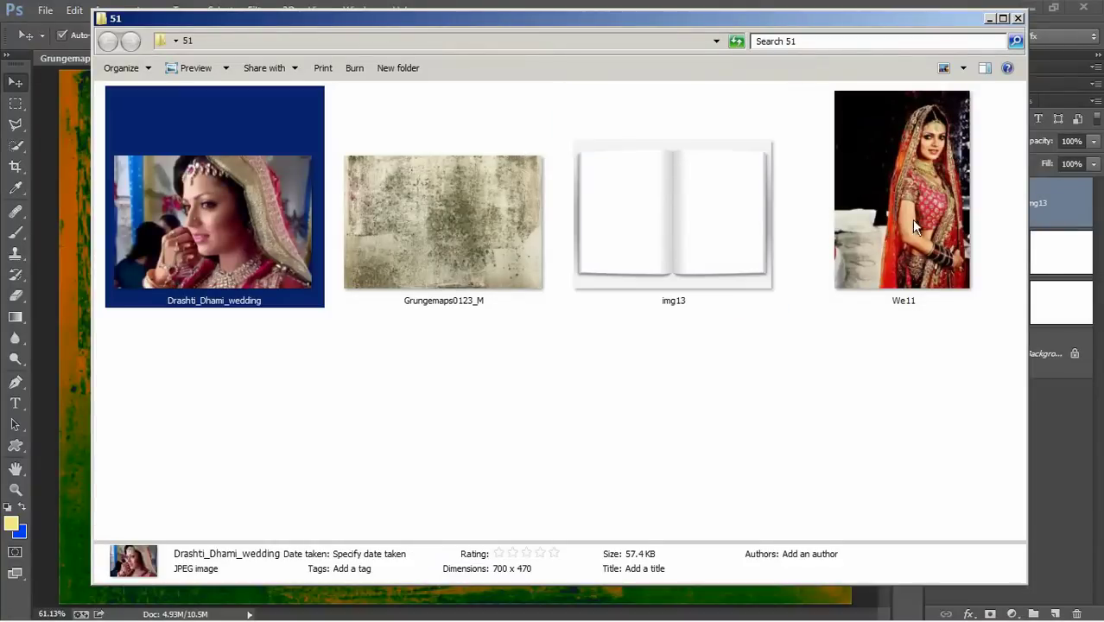
key("ctrl+a")
left_click(833, 356)
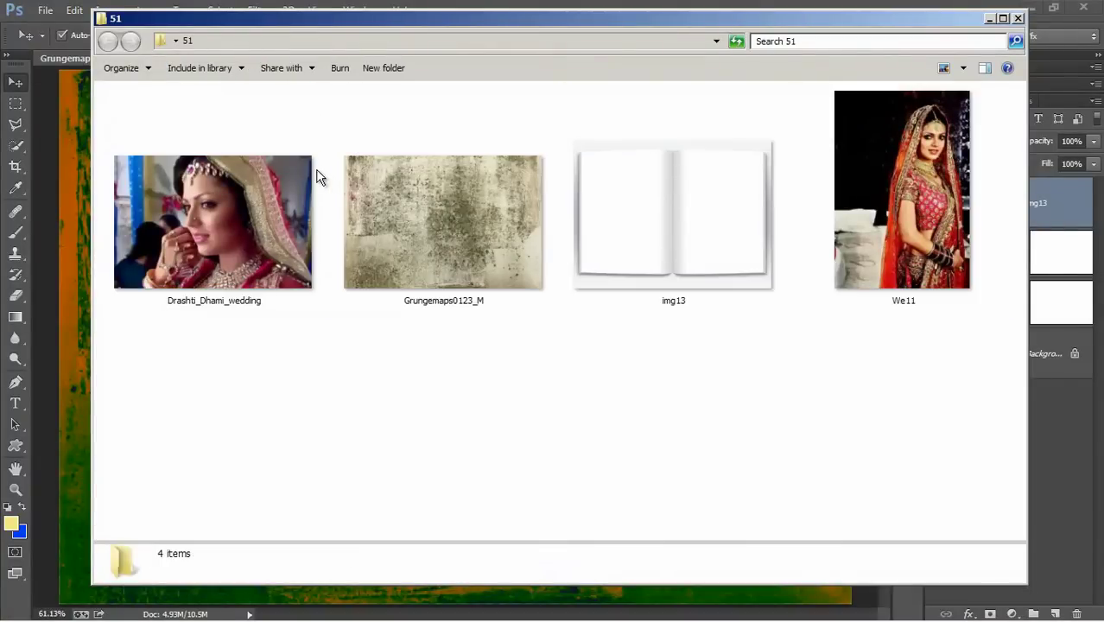
left_click(316, 175)
left_click_drag(312, 19, 517, 72)
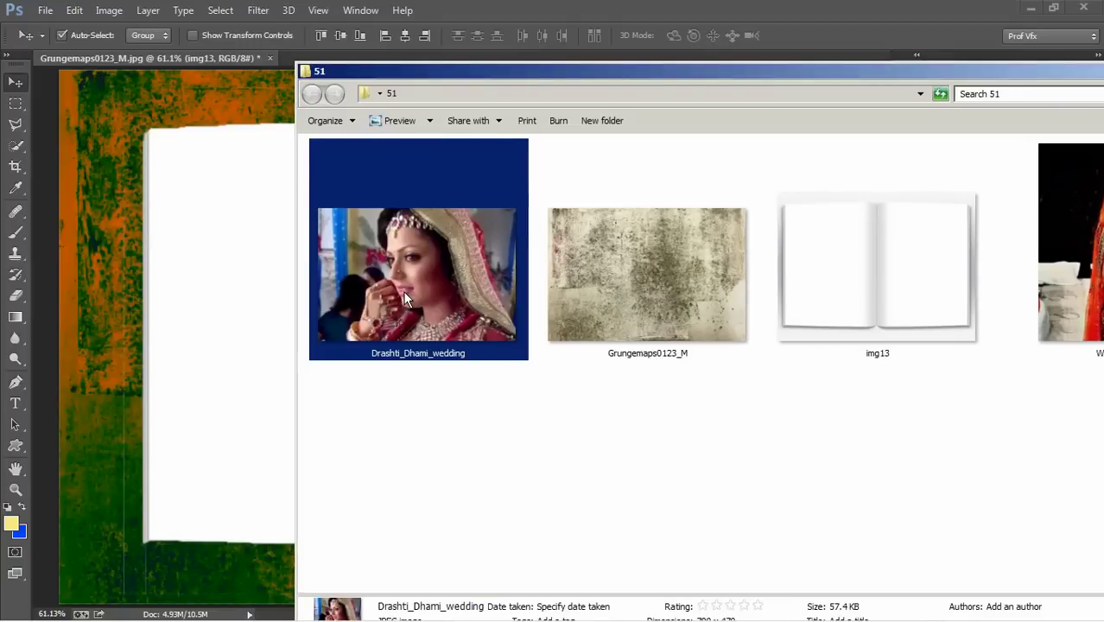
mouse_move(434, 275)
left_mouse_down()
mouse_move(216, 309)
mouse_move(285, 309)
left_mouse_up()
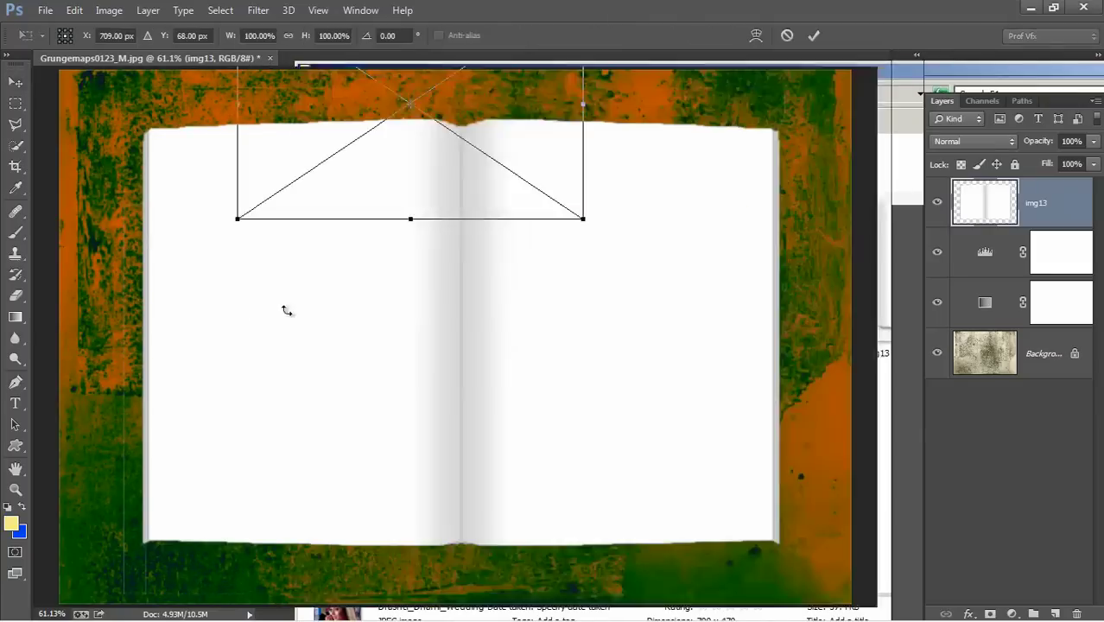
left_click(125, 611)
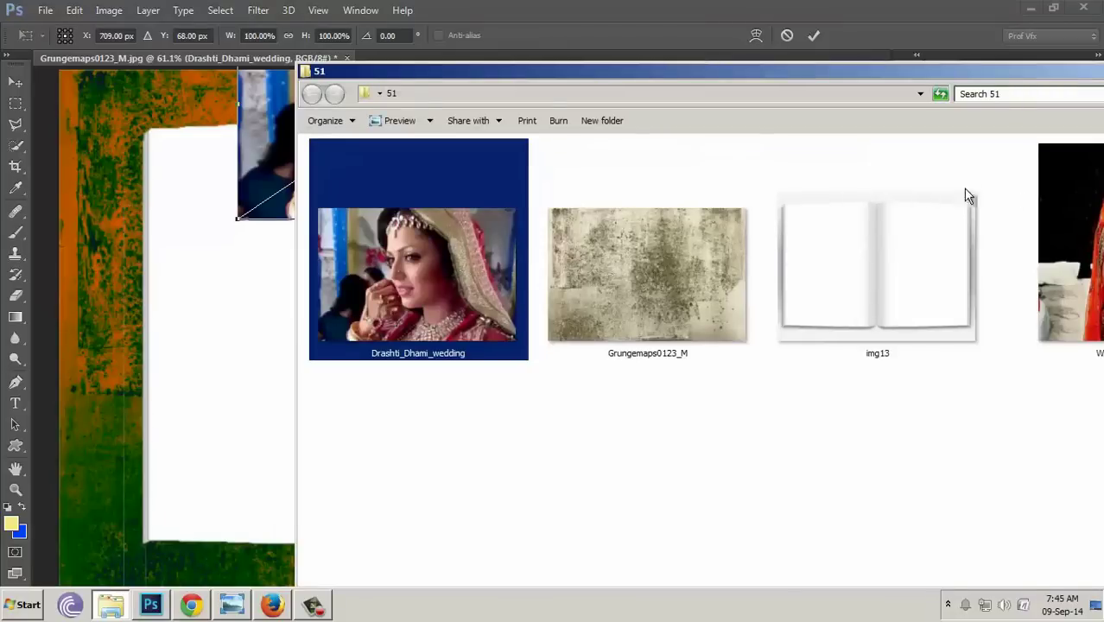
left_click_drag(999, 291, 271, 130)
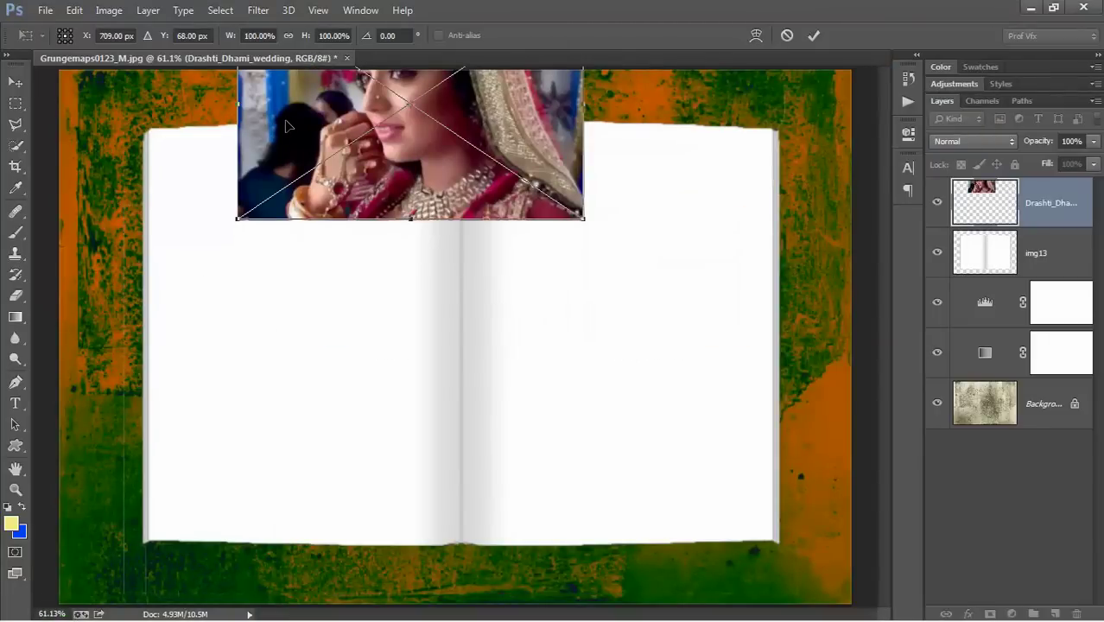
key("Return")
Step: Place the full-length bride photo We11 from folder 51 into the album
left_click(111, 613)
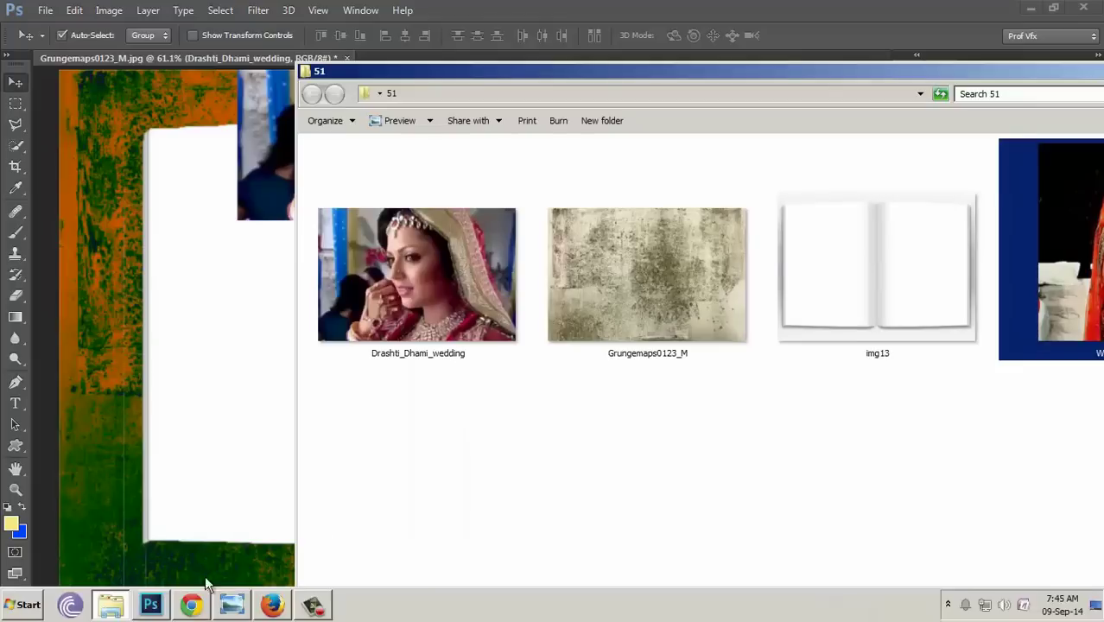
mouse_move(240, 308)
left_mouse_down()
mouse_move(429, 309)
mouse_move(641, 286)
left_mouse_up()
key("Return")
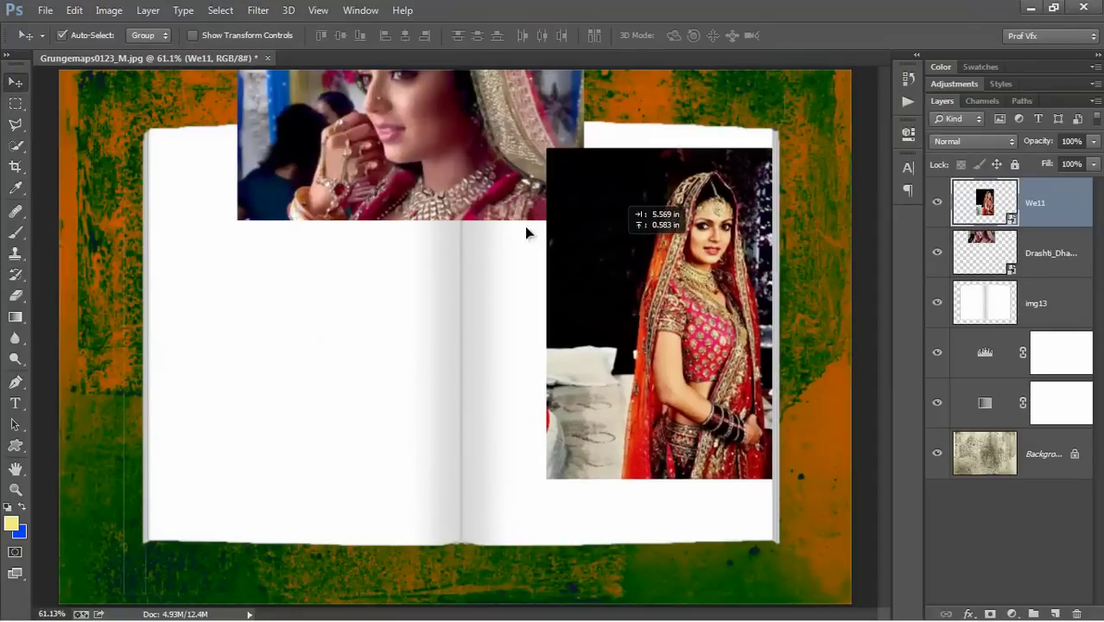
Step: Roughly position We11 on the right page and the close-up photo on the left page
left_click_drag(525, 216, 271, 379)
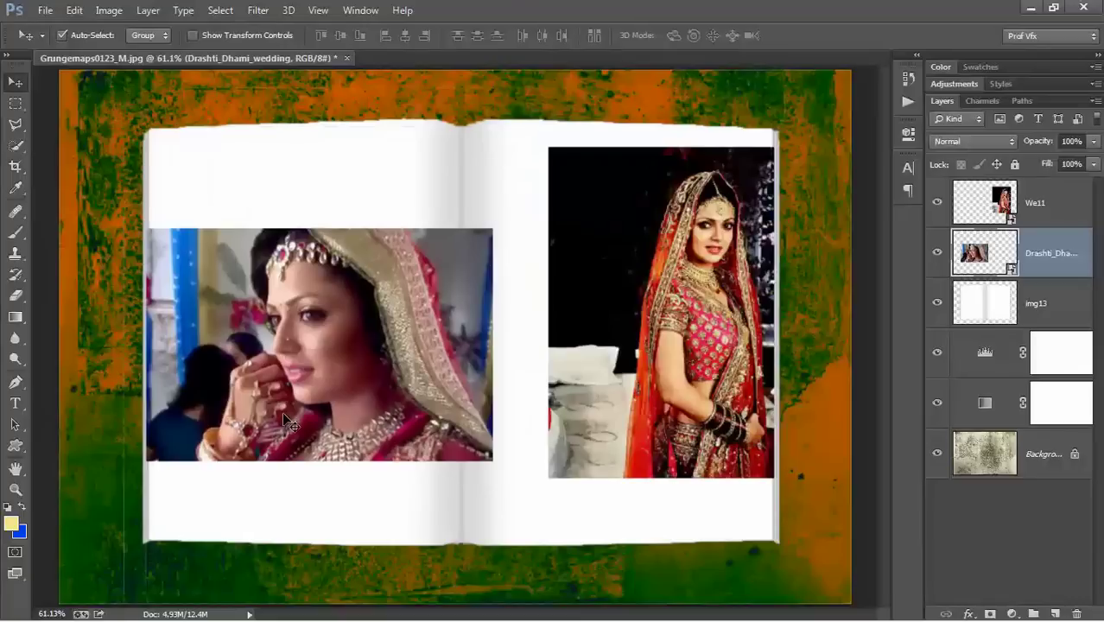
left_click_drag(284, 417, 245, 367)
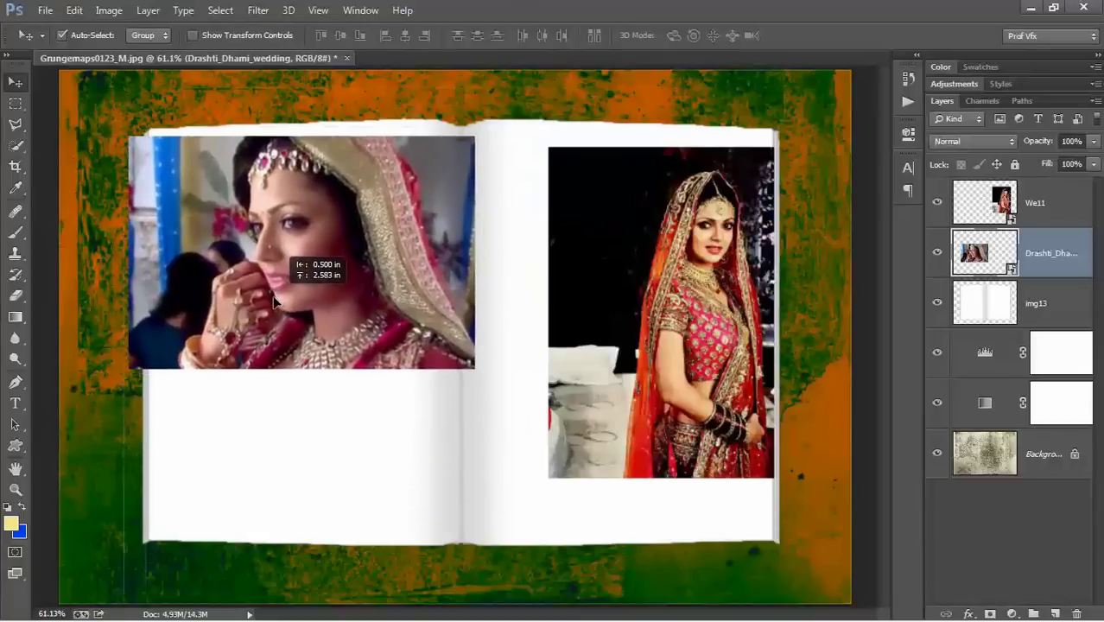
left_click_drag(622, 361, 584, 362)
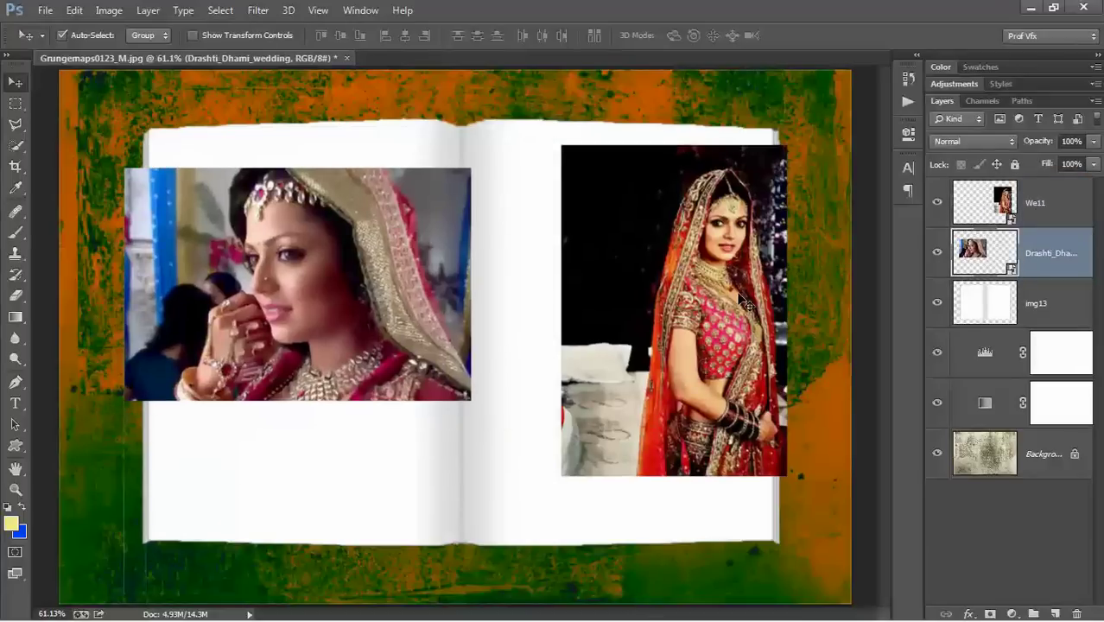
left_click_drag(722, 299, 712, 296)
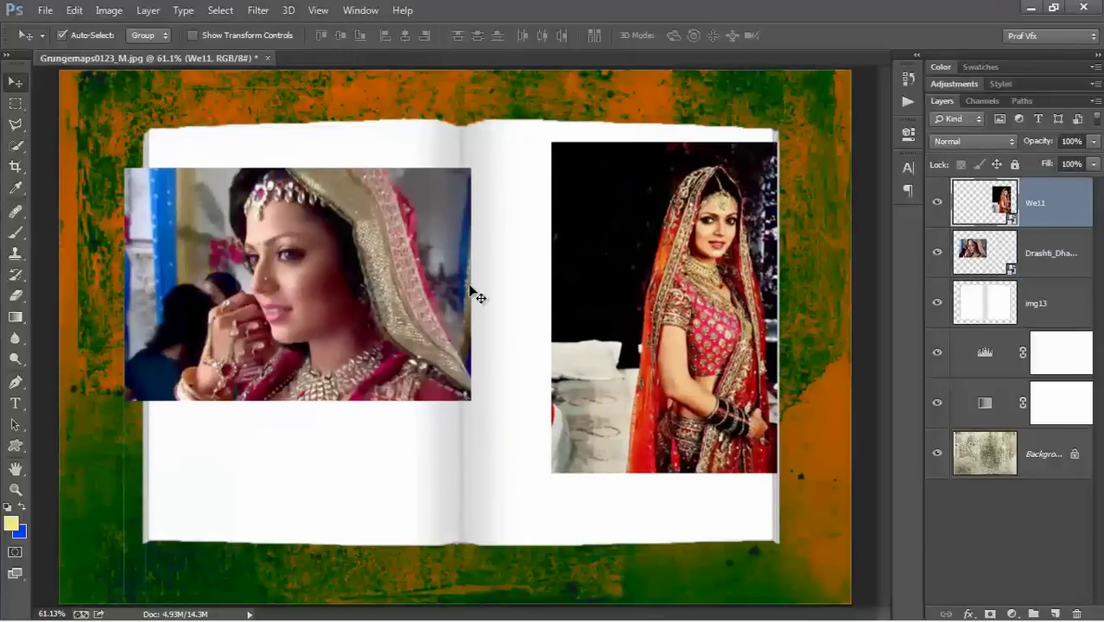
left_click_drag(426, 296, 413, 298)
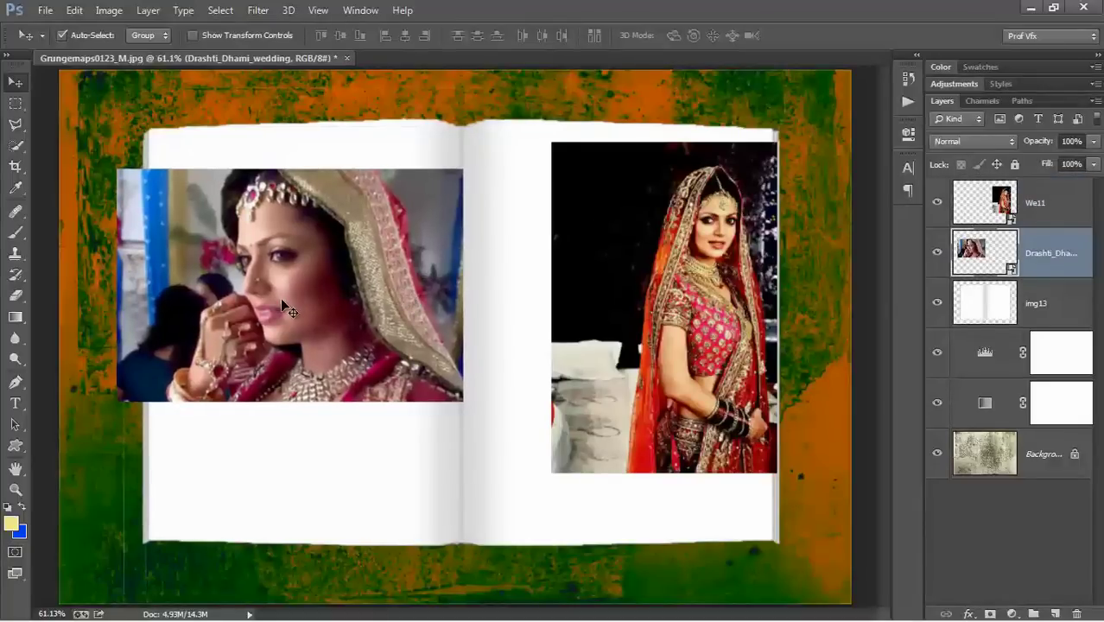
Step: Enlarge the close-up photo over the left page and fade it to 59% opacity
key("ctrl+t")
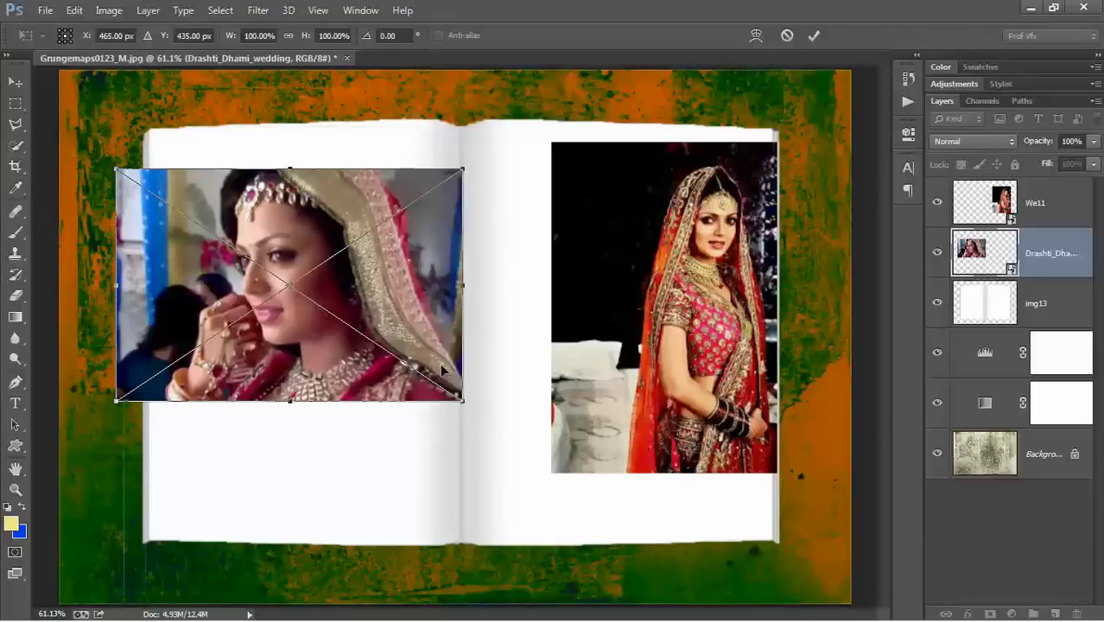
left_click_drag(460, 401, 683, 514)
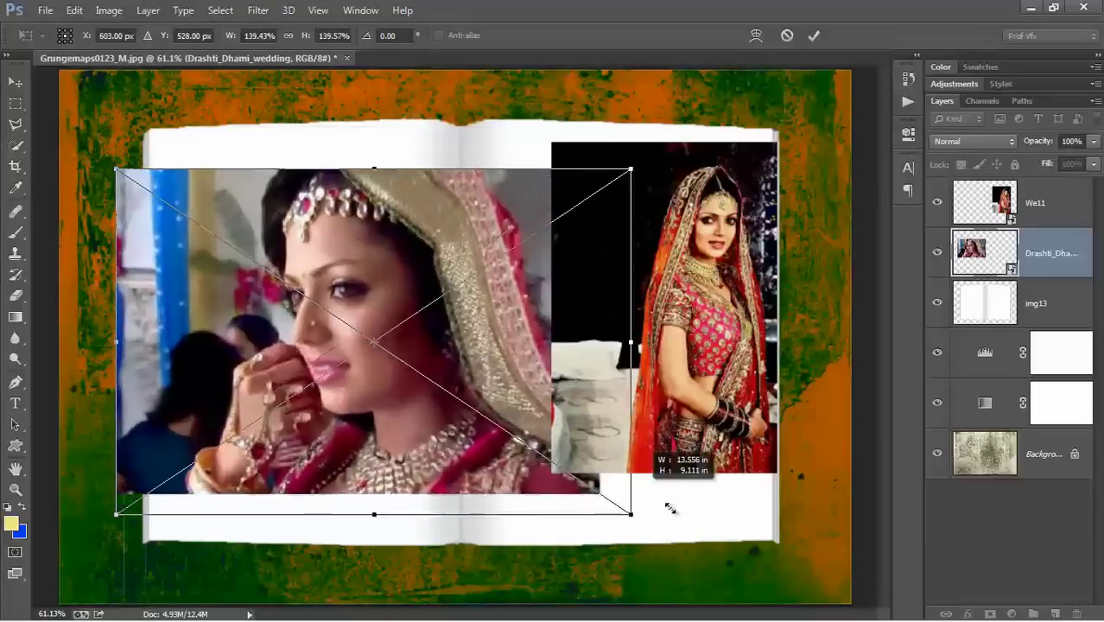
left_click_drag(497, 467, 387, 470)
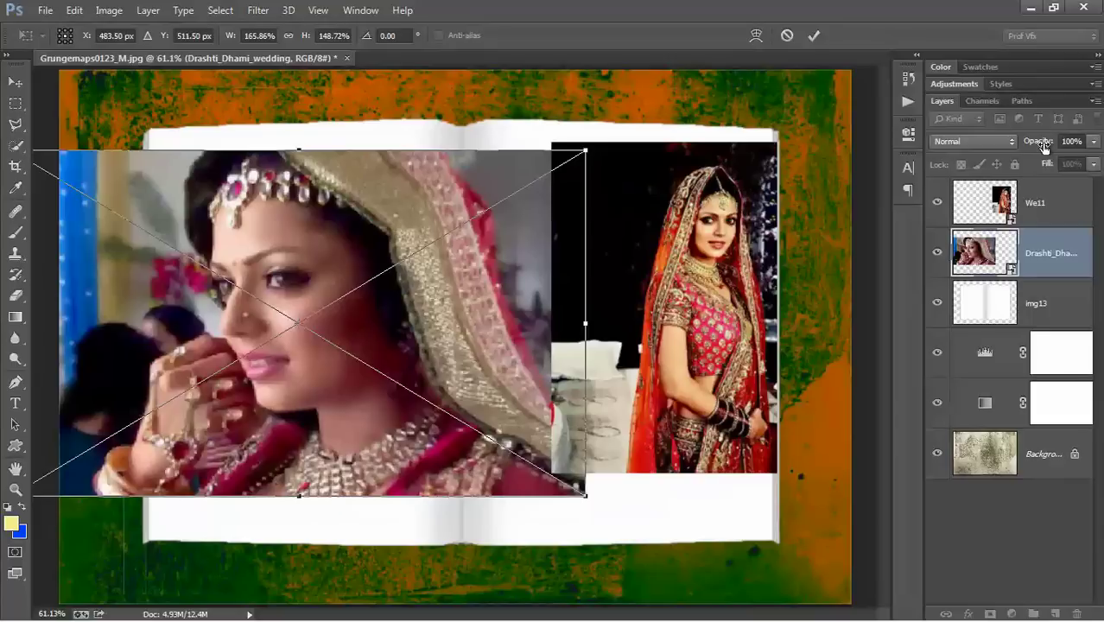
mouse_move(1044, 143)
left_mouse_down()
mouse_move(401, 384)
mouse_move(382, 361)
left_mouse_up()
mouse_move(567, 472)
left_mouse_down()
mouse_move(589, 500)
mouse_move(682, 553)
left_mouse_up()
Step: Scale the close-up photo to about 186% so it covers the left page, and confirm
left_click_drag(297, 466, 291, 458)
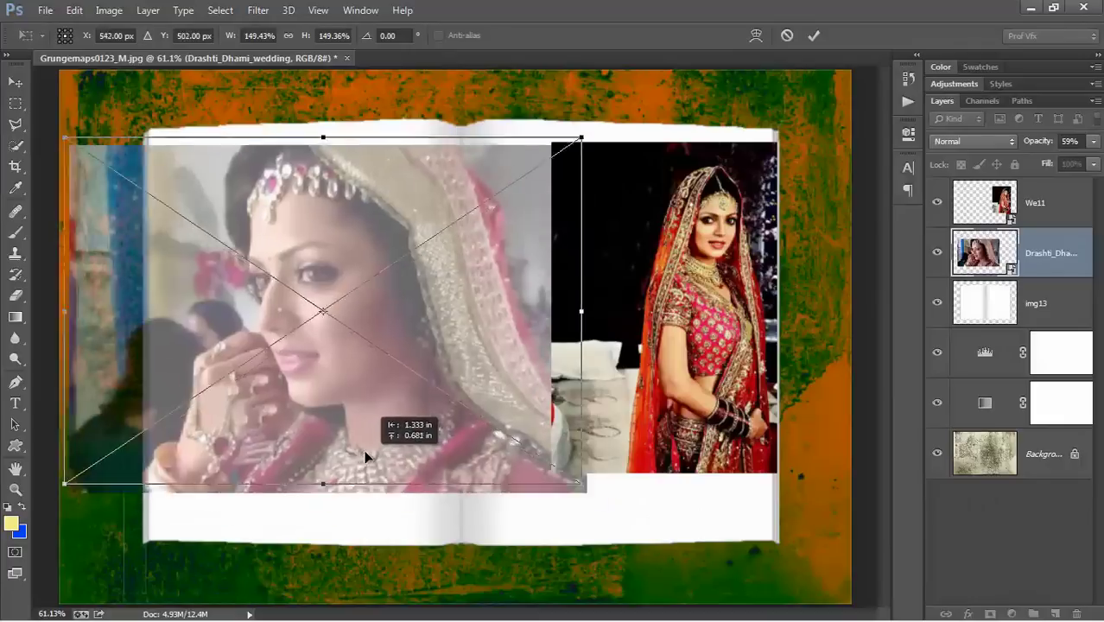
left_click_drag(582, 484, 598, 479)
left_click_drag(380, 406, 351, 477)
left_click_drag(592, 530, 598, 541)
left_click_drag(406, 497, 432, 518)
left_click_drag(587, 542, 609, 557)
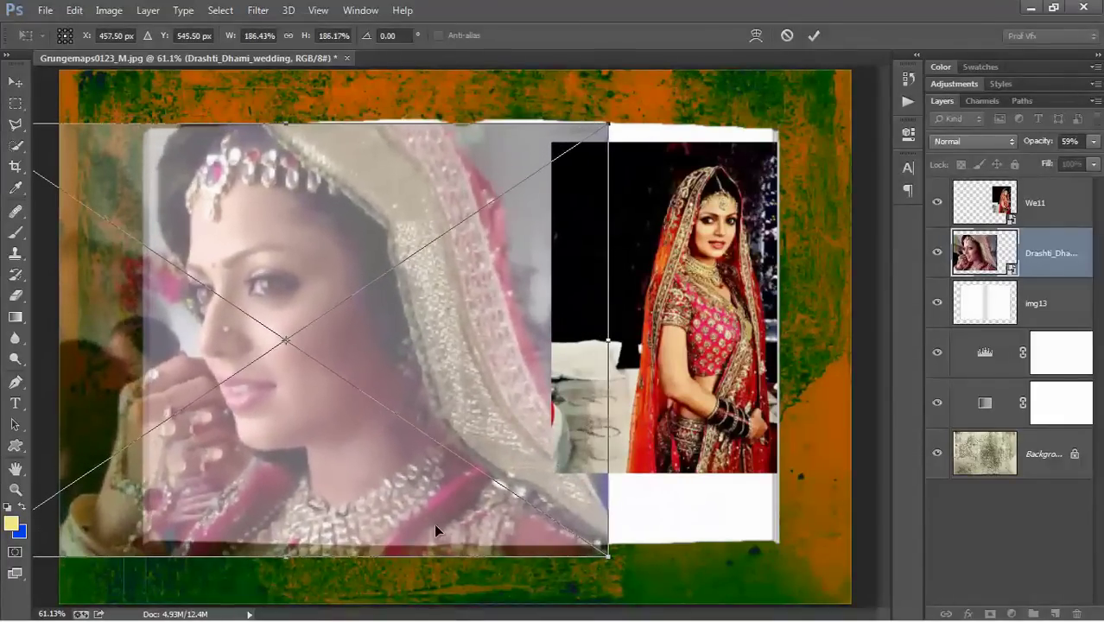
left_click_drag(434, 523, 437, 518)
key("Return")
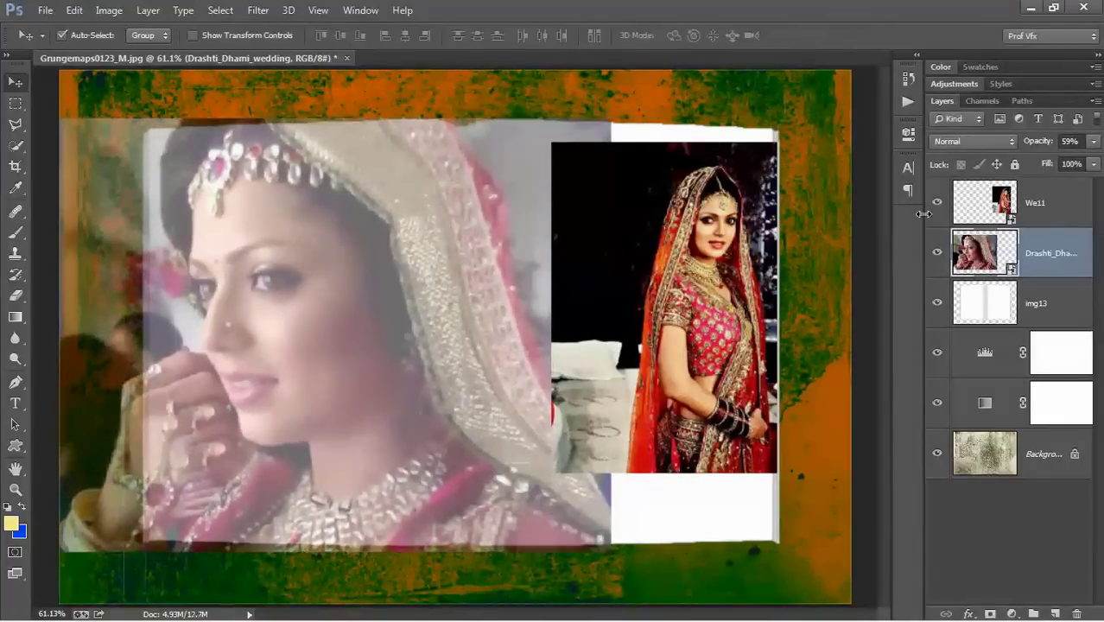
Step: Hide both bride photos and start a Pen path along the left page's top edge
left_click_drag(937, 203, 937, 252)
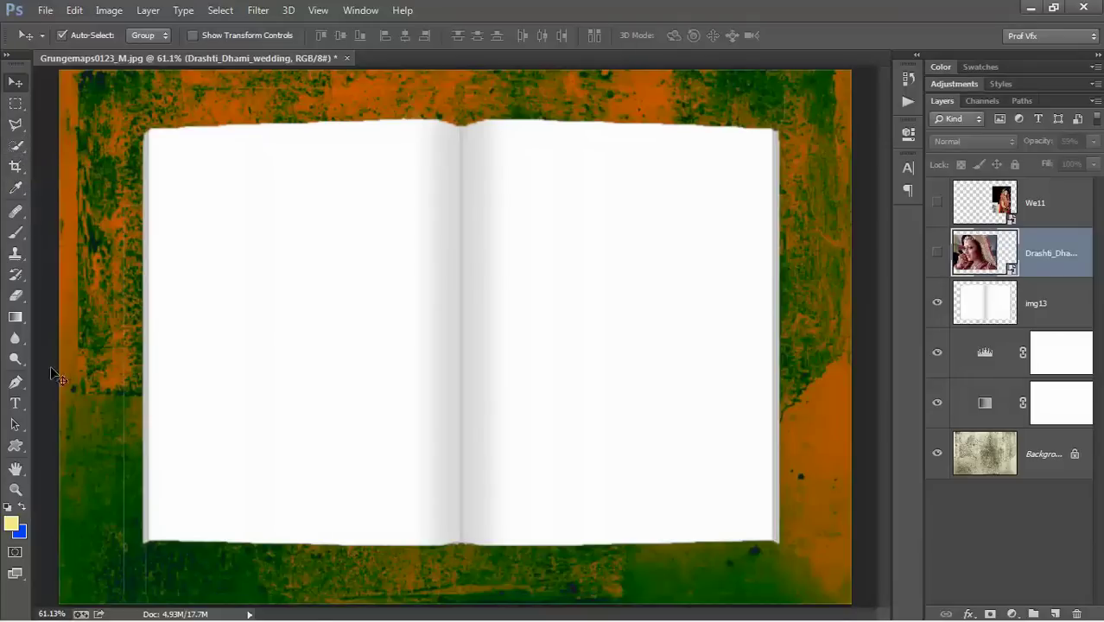
left_click(24, 387)
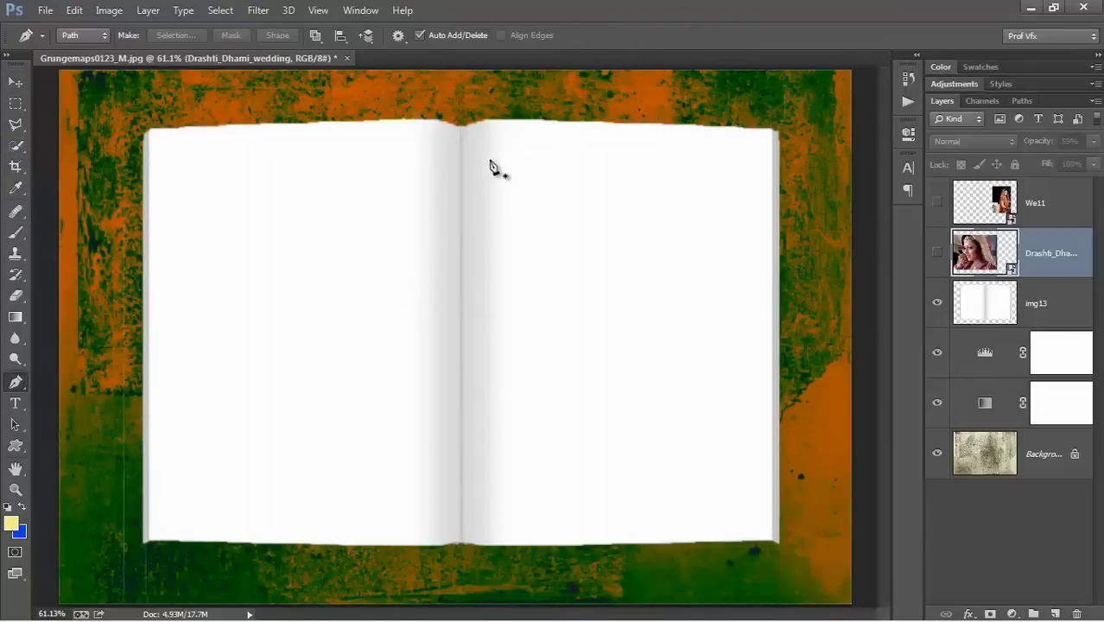
scroll(483, 190, "up", 2)
left_click(493, 207)
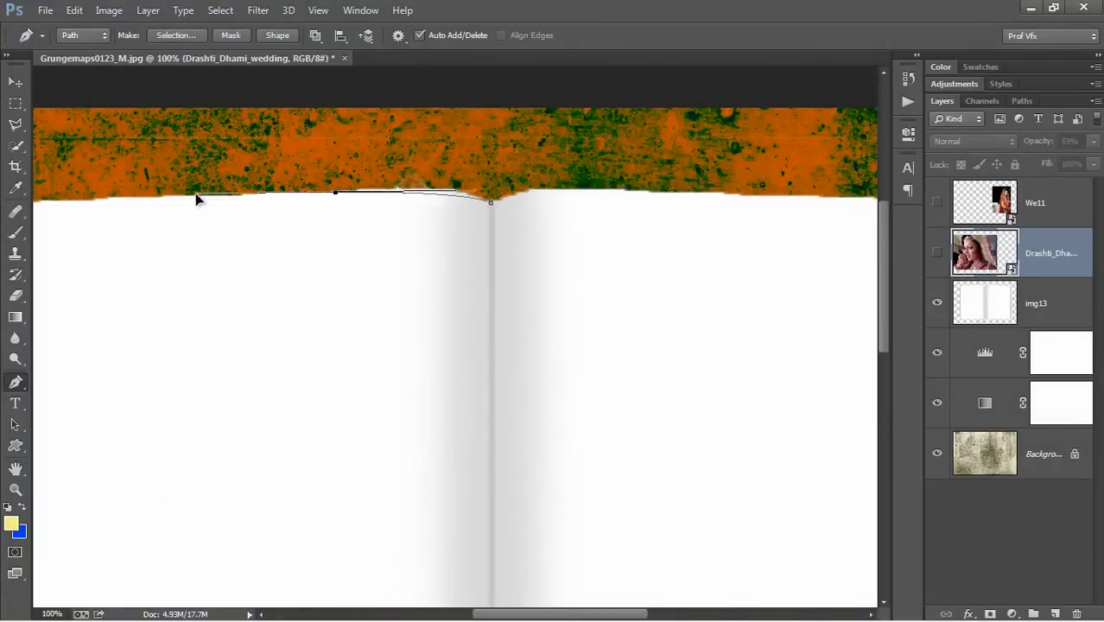
left_click(337, 192)
left_click_drag(53, 210, 353, 229)
left_click(294, 222)
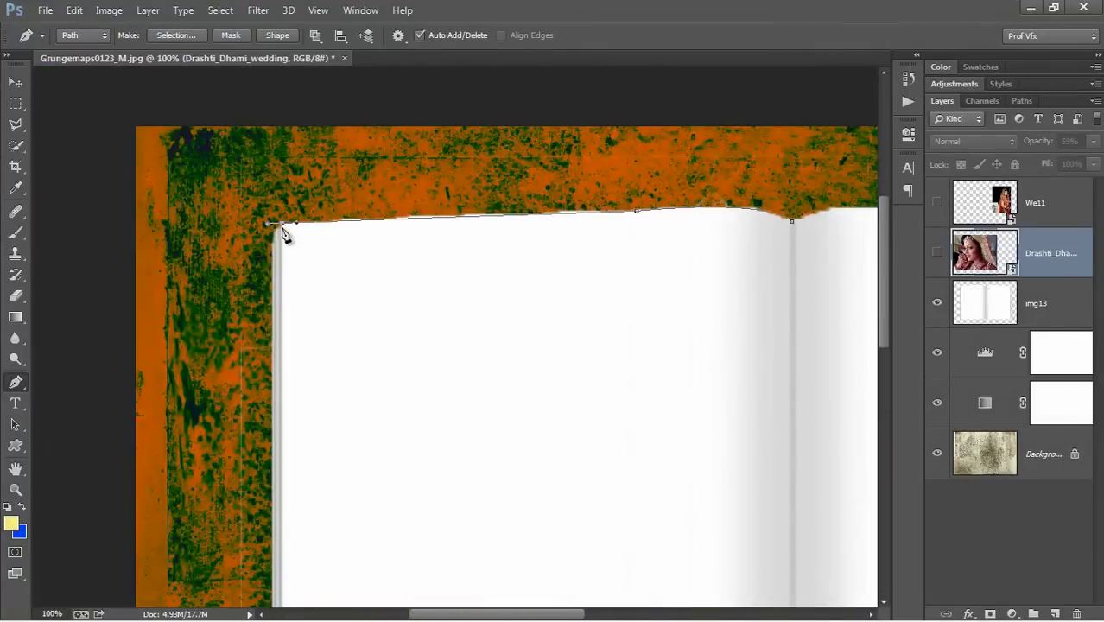
Step: Continue the path down the left page's outer and bottom edges, closing it at the spine
scroll(286, 235, "down", 5)
scroll(333, 378, "down", 5)
left_click(292, 380)
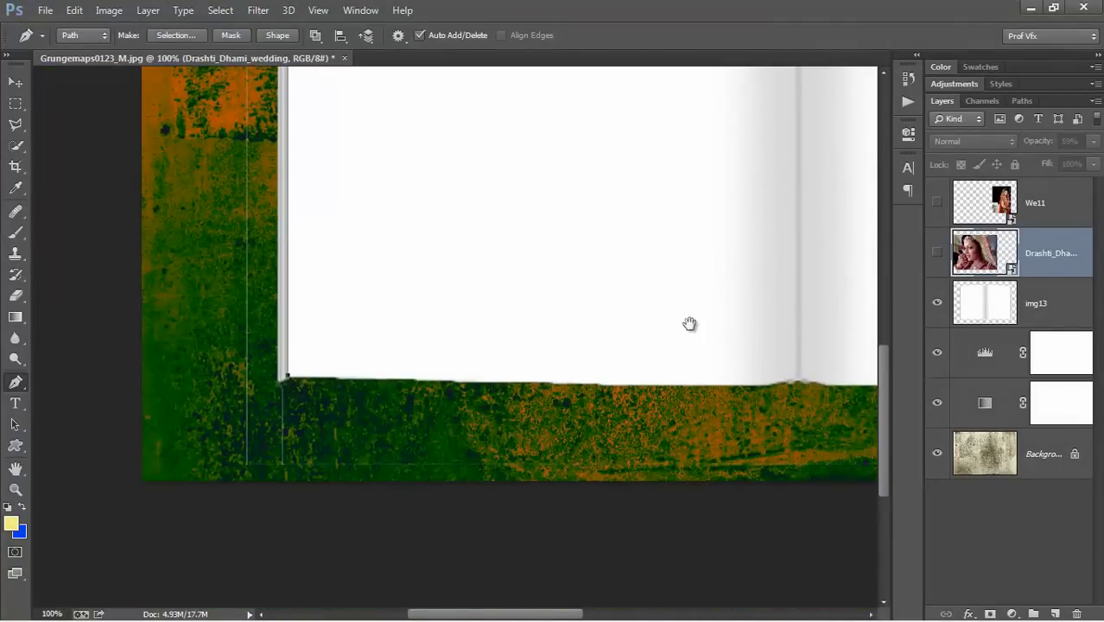
scroll(690, 322, "right", 5)
left_click(406, 386)
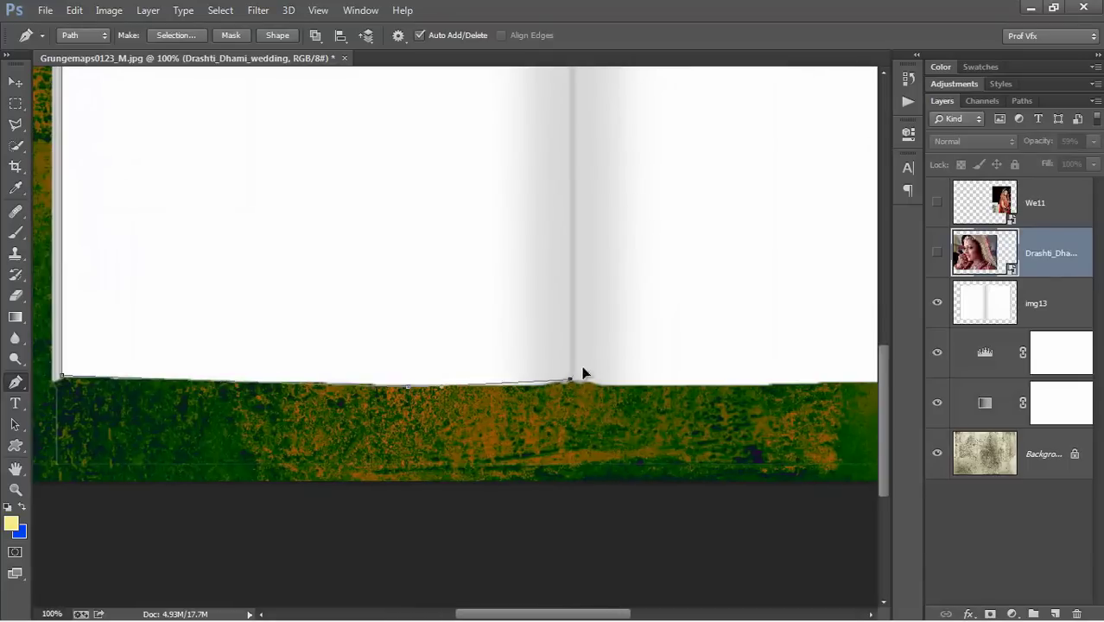
left_click_drag(570, 380, 614, 372)
scroll(614, 276, "up", 10)
scroll(614, 276, "right", 3)
left_click_drag(391, 286, 406, 309)
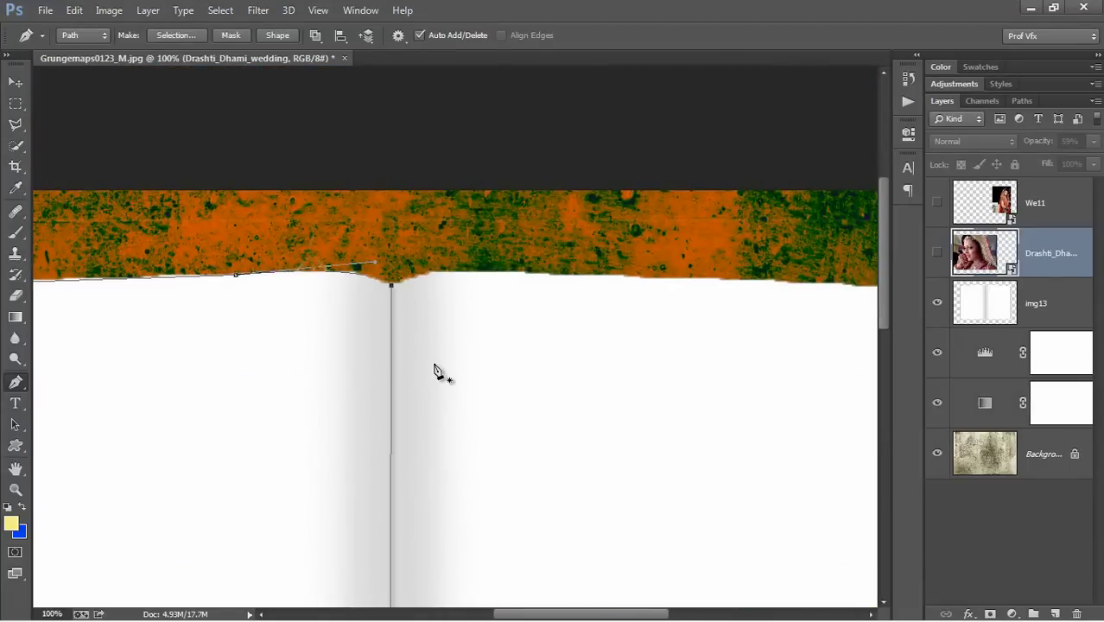
key("ctrl+0")
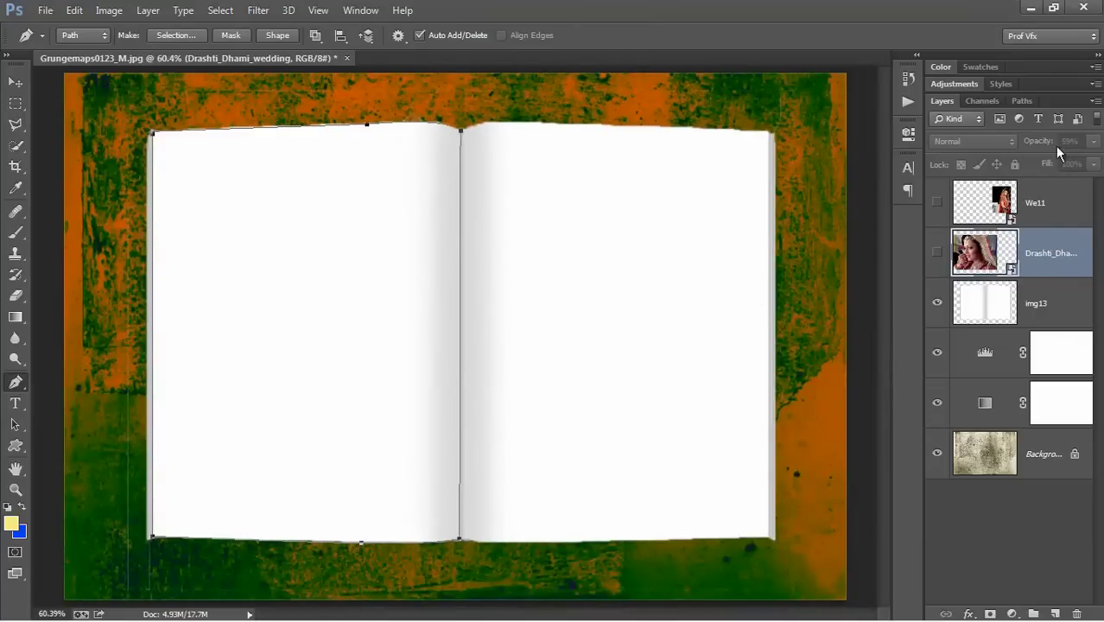
Step: Save the left-page Work Path, show the Drashti photo, and mask it to the path's selection
left_click(1022, 100)
left_click_drag(985, 121, 1056, 613)
left_click(943, 101)
left_click(938, 252)
key("v")
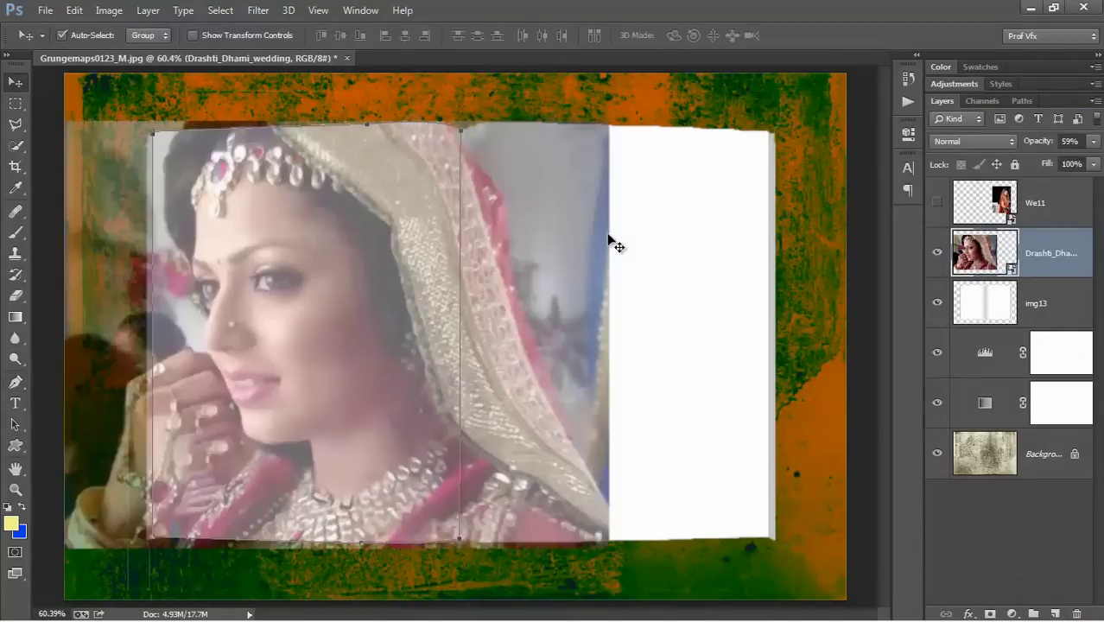
key("ctrl+Return")
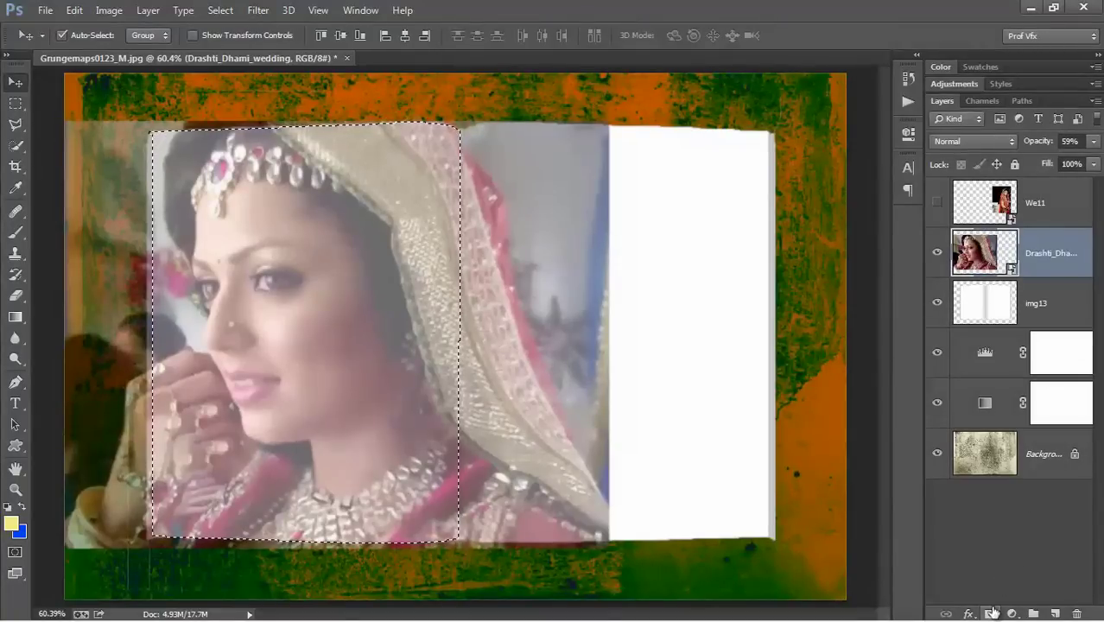
left_click(994, 614)
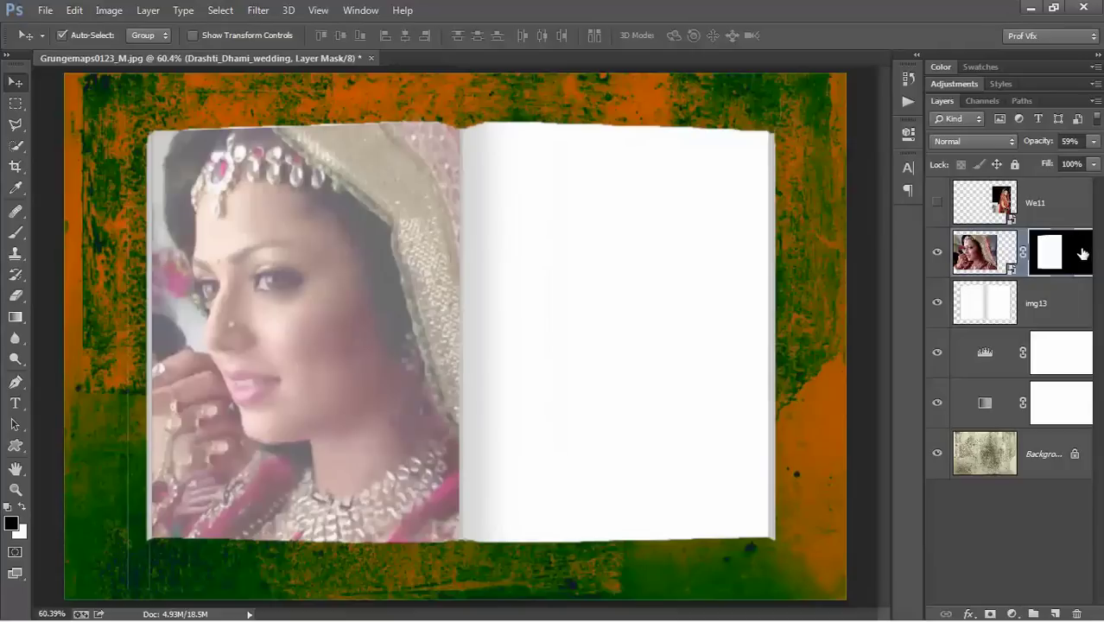
left_click(990, 250)
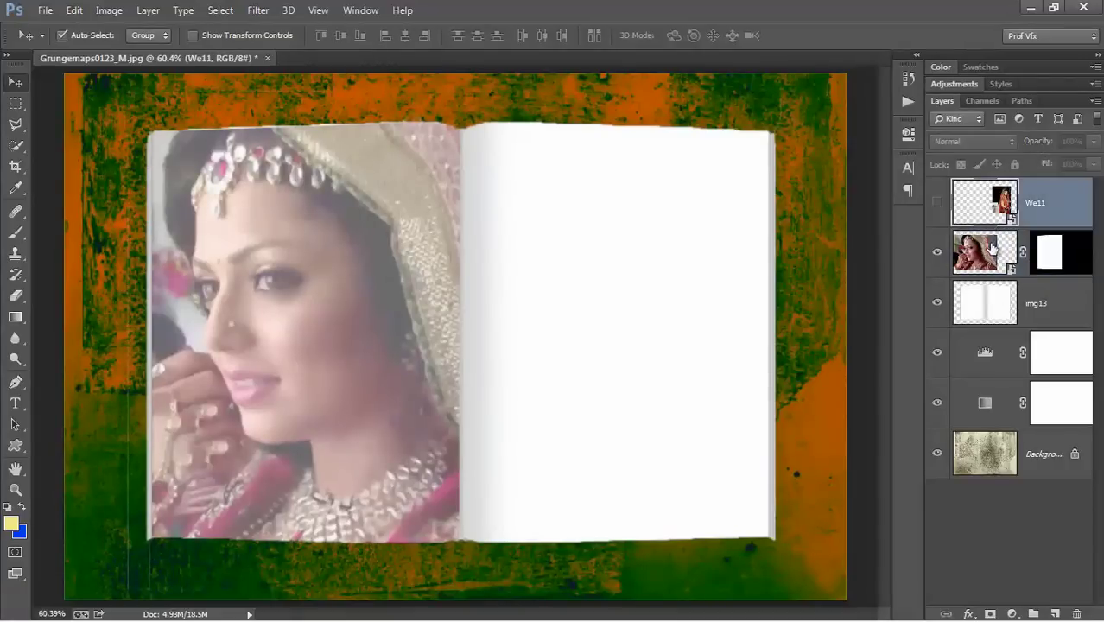
Step: Set the left photo to 100% opacity and show and reposition the We11 photo
left_click_drag(1036, 147, 1071, 147)
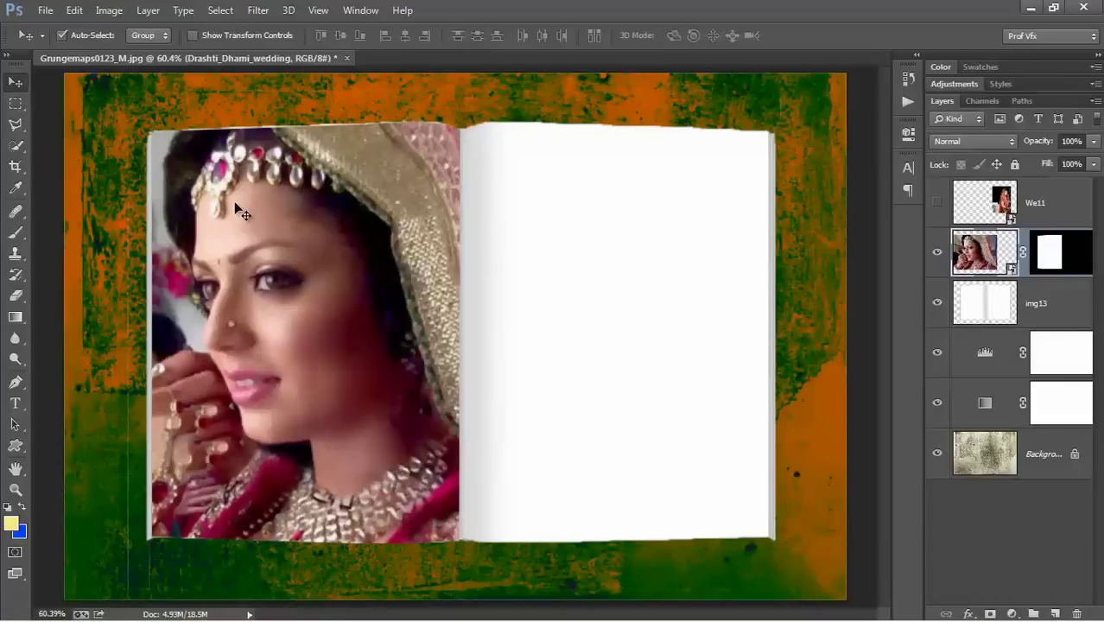
left_click(937, 202)
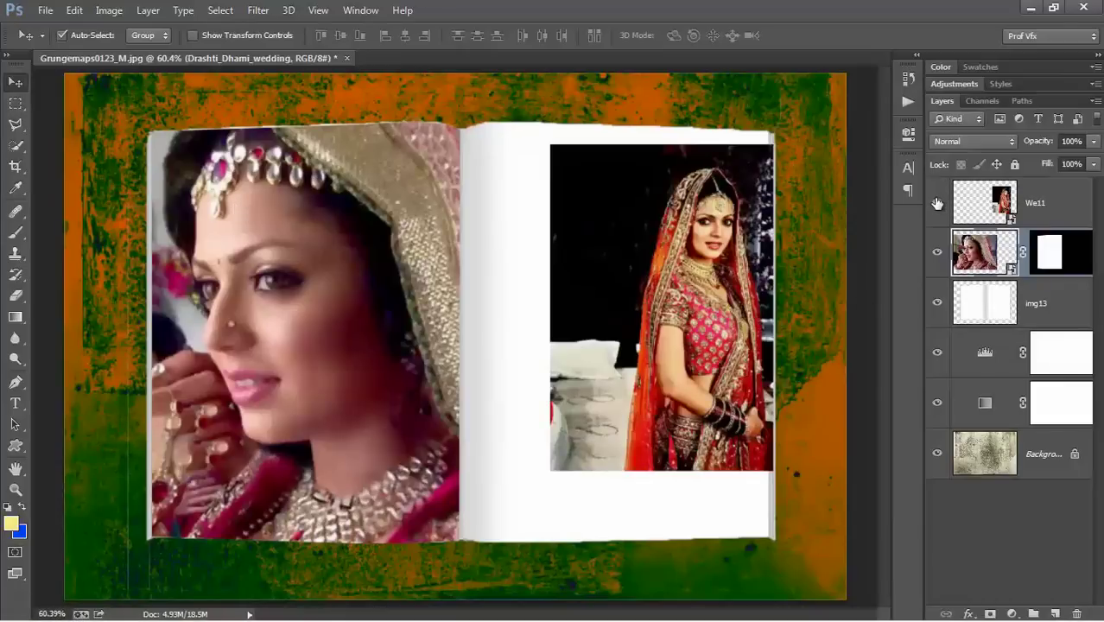
mouse_move(673, 277)
left_mouse_down()
mouse_move(617, 248)
mouse_move(643, 256)
left_mouse_up()
Step: Scale We11 to about 142% over the right page, confirm, then hide it
key("ctrl+t")
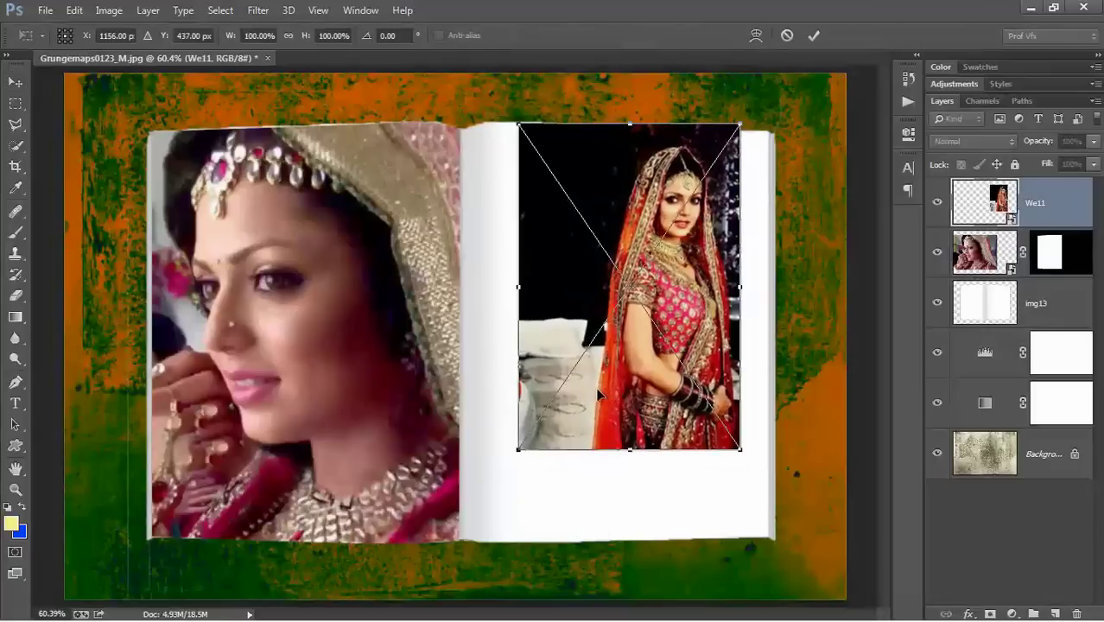
left_click_drag(519, 451, 377, 564)
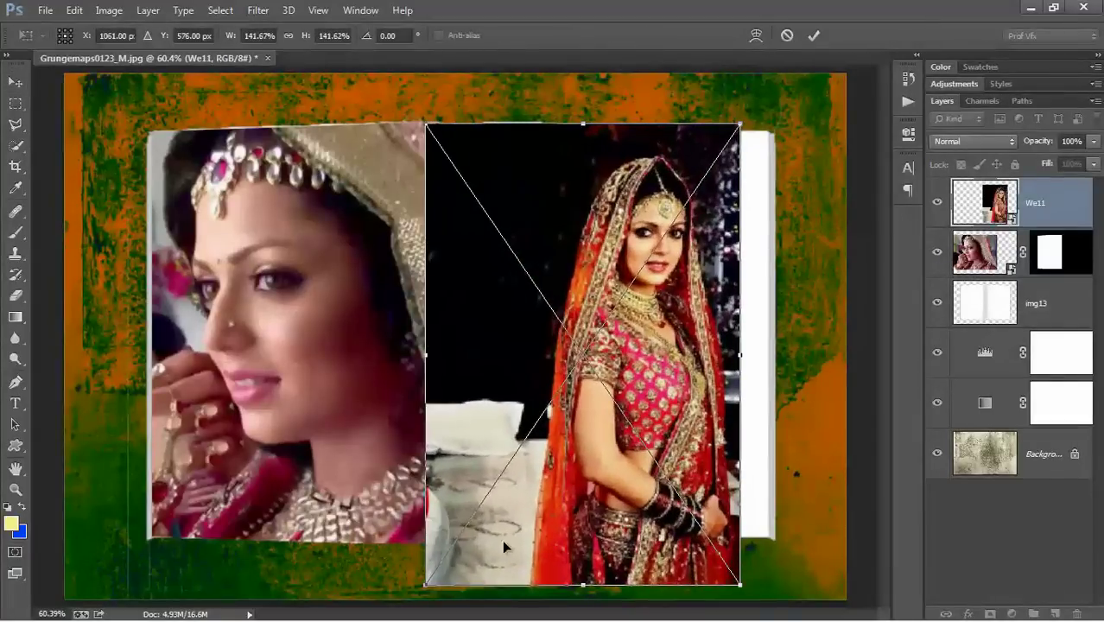
mouse_move(523, 536)
left_mouse_down()
mouse_move(545, 510)
mouse_move(567, 518)
left_mouse_up()
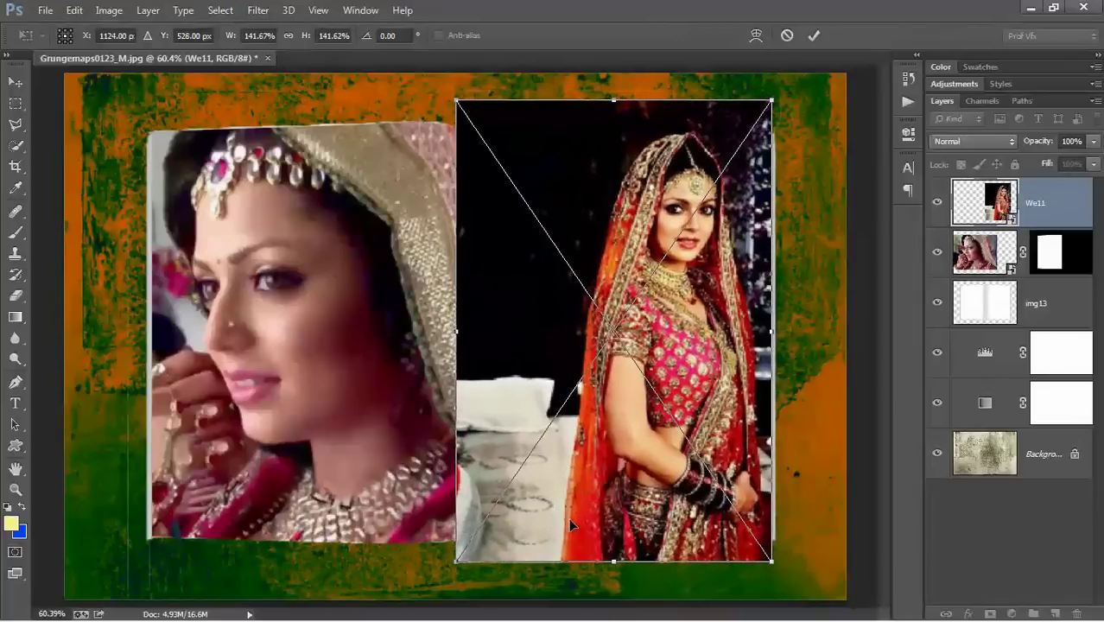
key("Return")
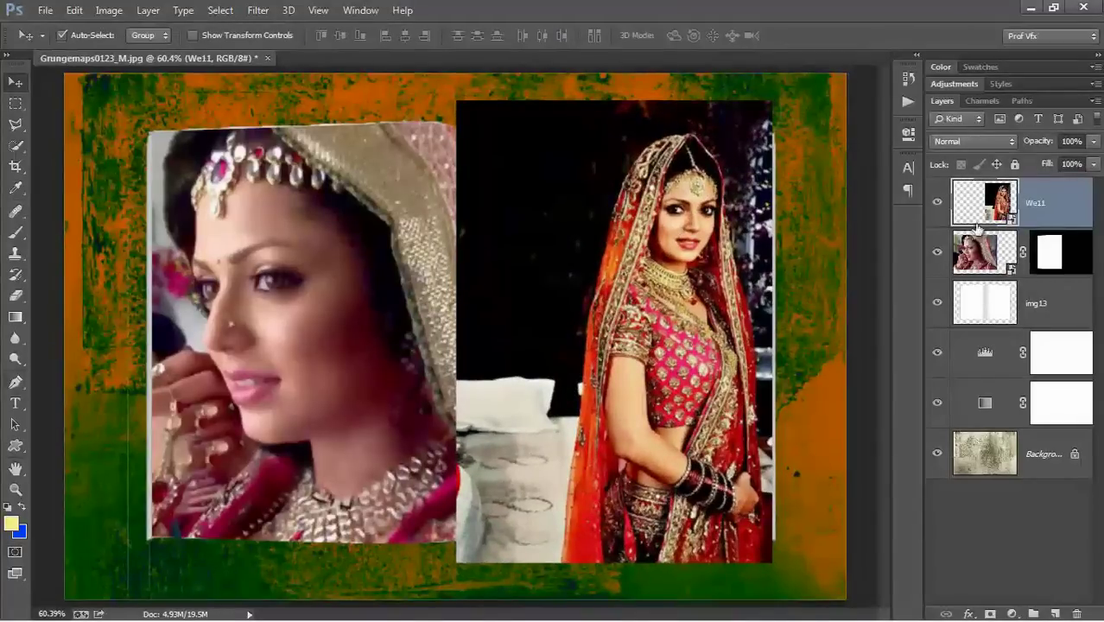
left_click(936, 203)
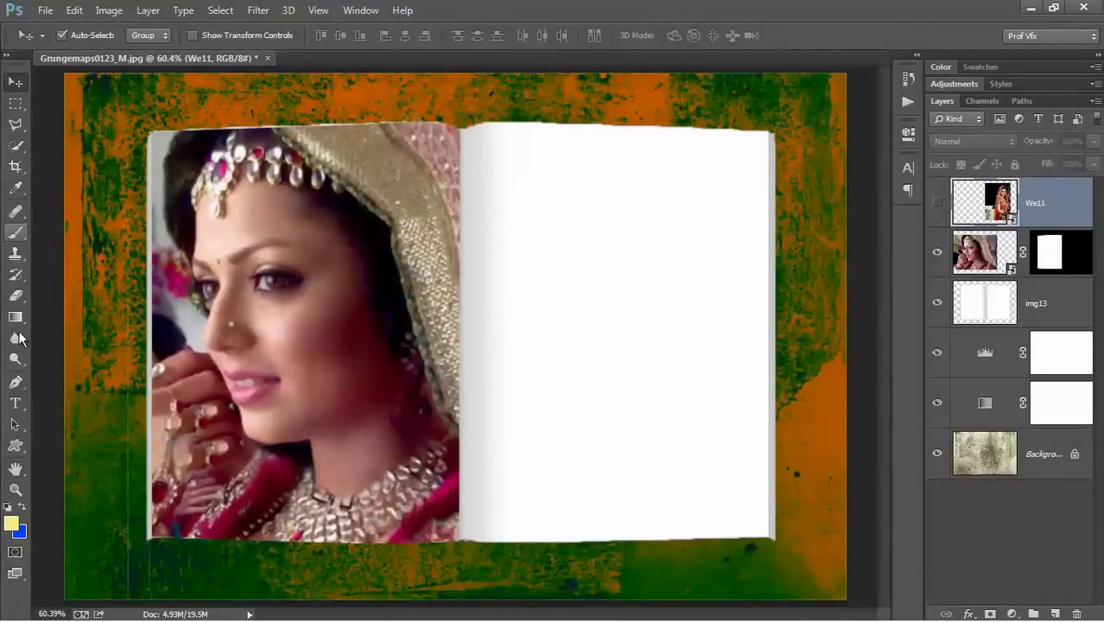
Step: Start a Pen path down the right page's left edge and along its bottom
left_click(16, 383)
left_click(460, 131)
left_click(461, 539)
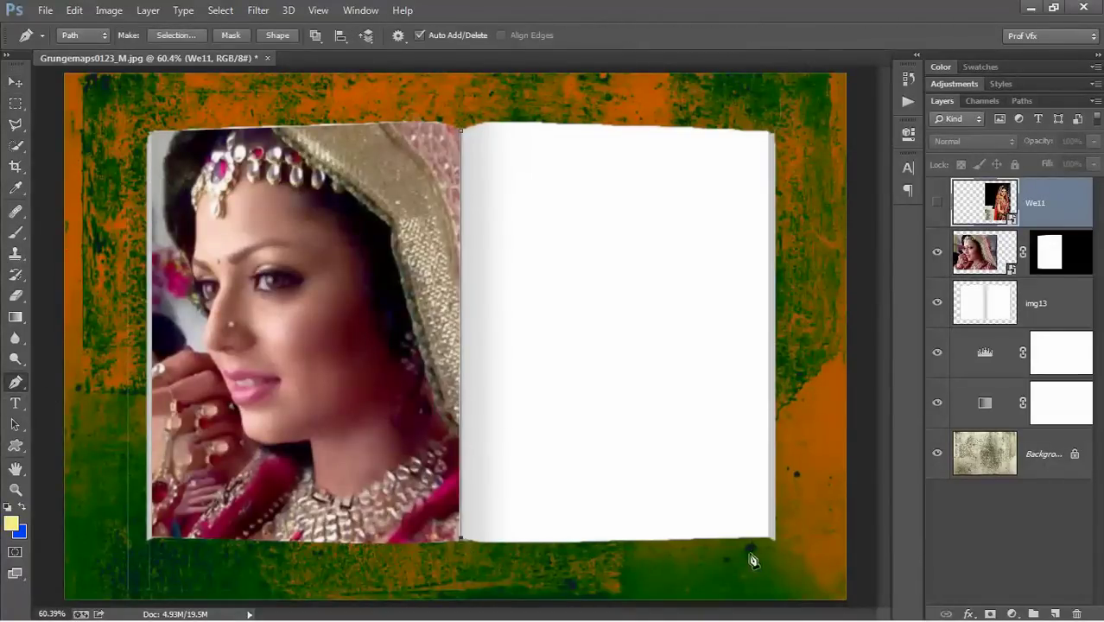
left_click(563, 543)
left_click(639, 537)
key("ctrl+plus")
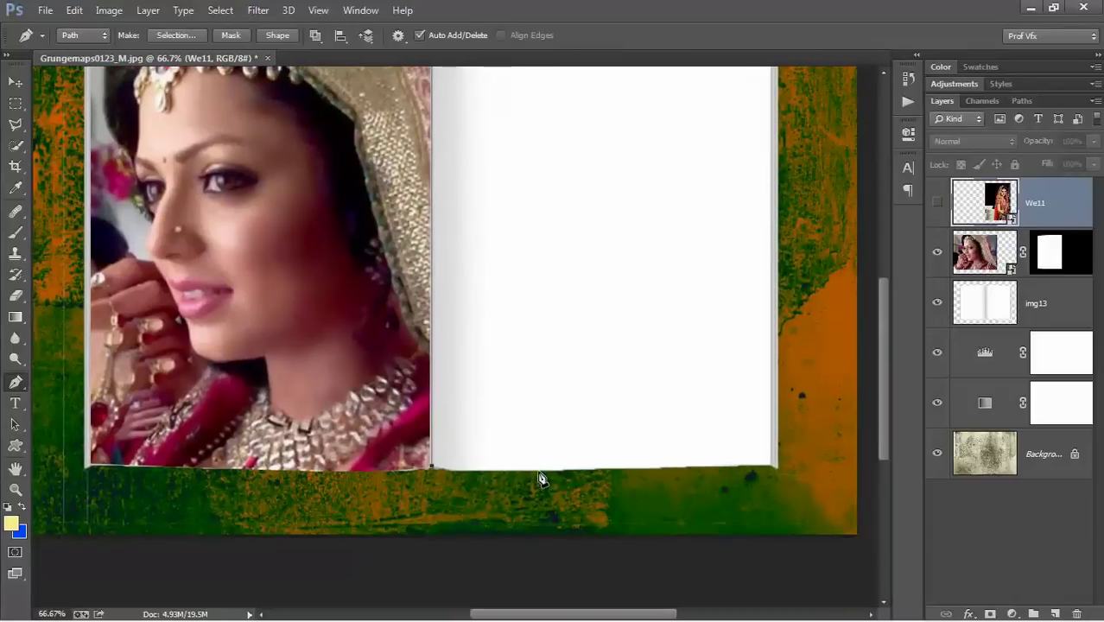
left_click(776, 467)
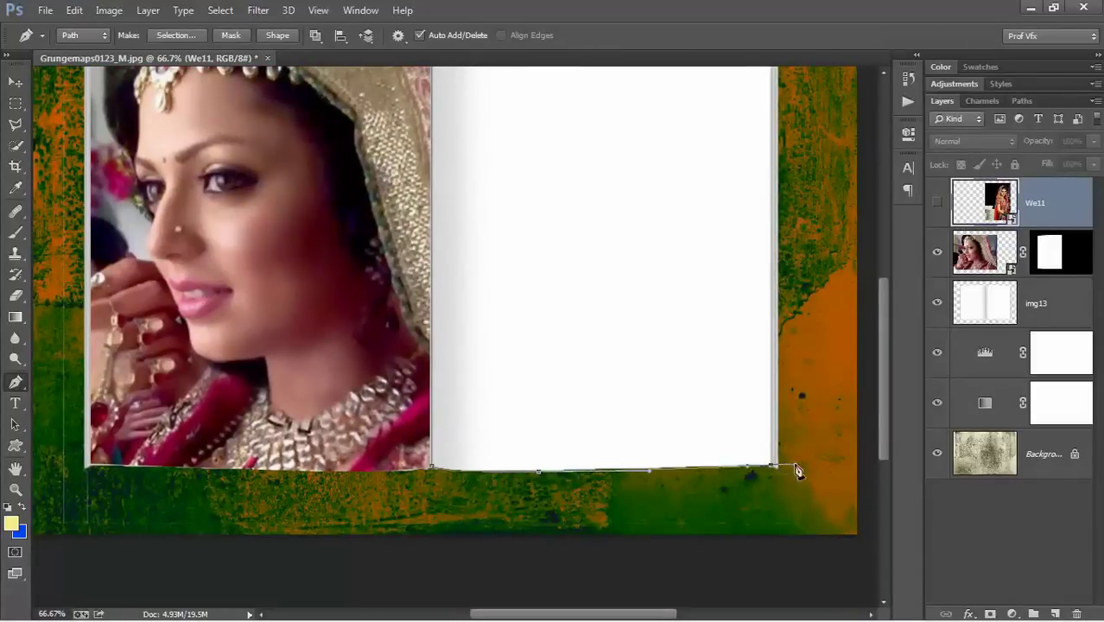
Step: Complete the right-page path up its outer edge and across the top
scroll(793, 469, "up", 5)
left_click(707, 210)
scroll(473, 202, "down", 5)
scroll(474, 203, "right", 2)
scroll(611, 185, "up", 2)
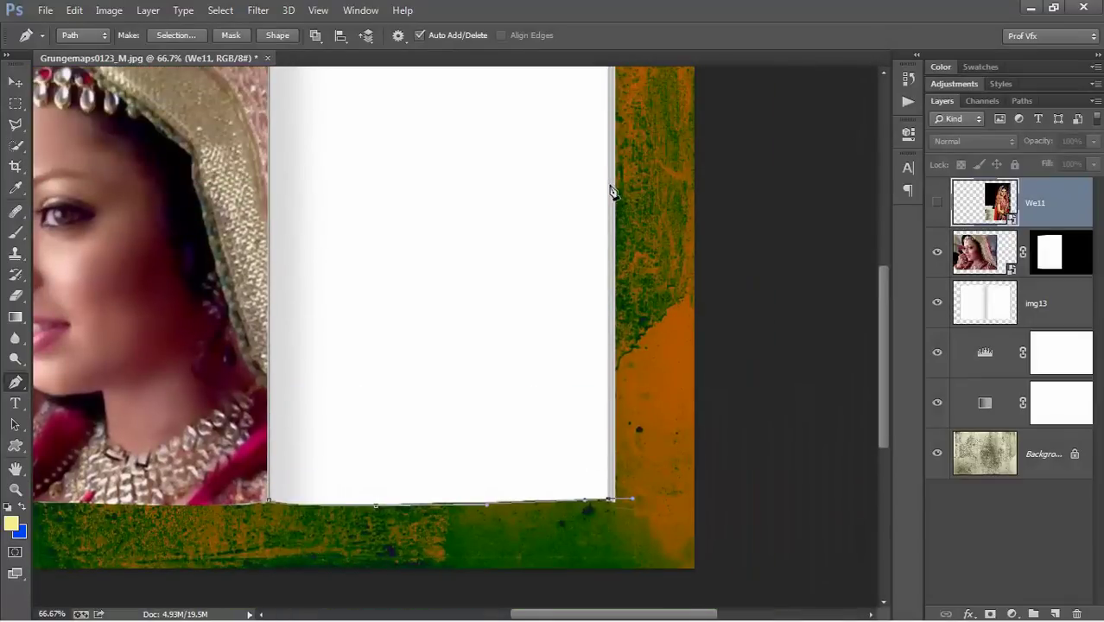
scroll(642, 279, "up", 5)
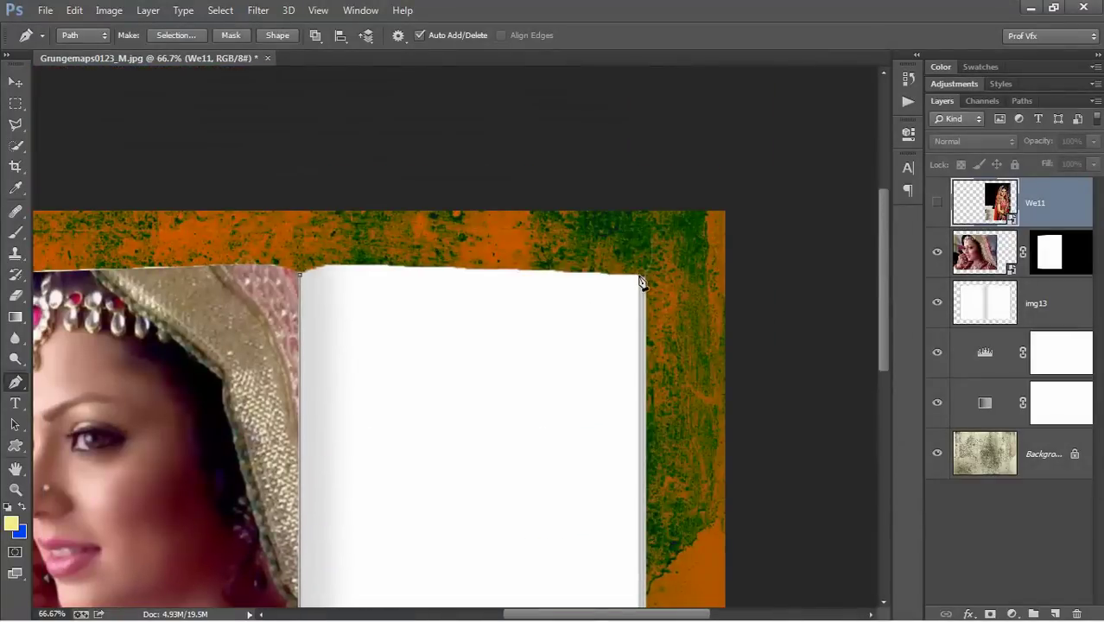
scroll(468, 387, "up", 3)
scroll(469, 388, "left", 3)
left_click(478, 379)
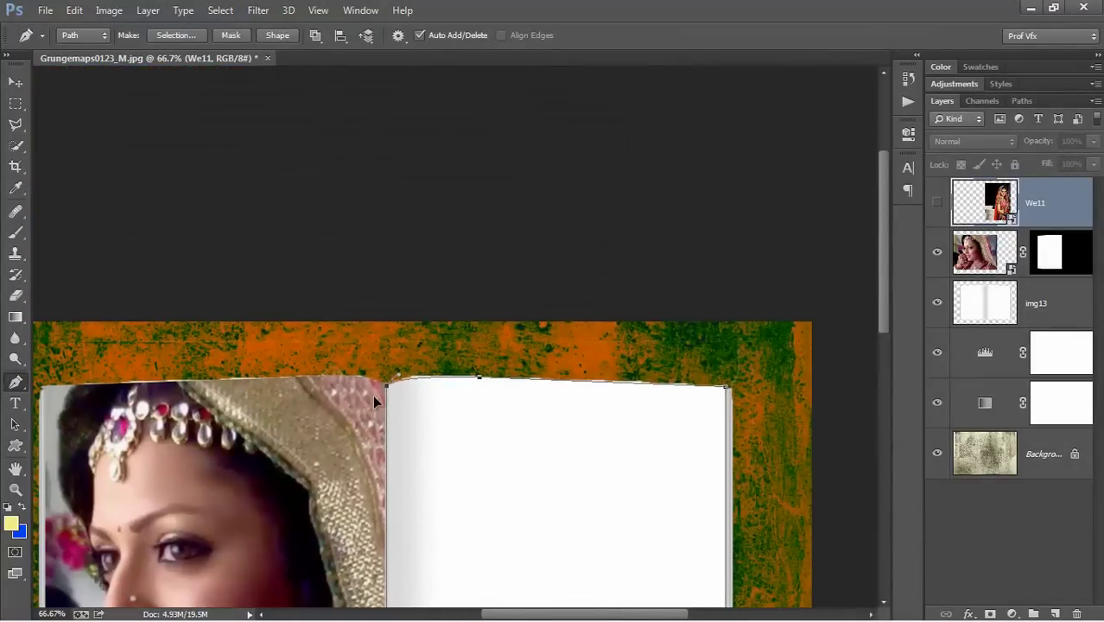
scroll(810, 417, "down", 5)
scroll(810, 416, "left", 2)
scroll(809, 417, "down", 1)
Step: Load the right-page path as a selection, show We11, and mask it to the page
key("ctrl+Return")
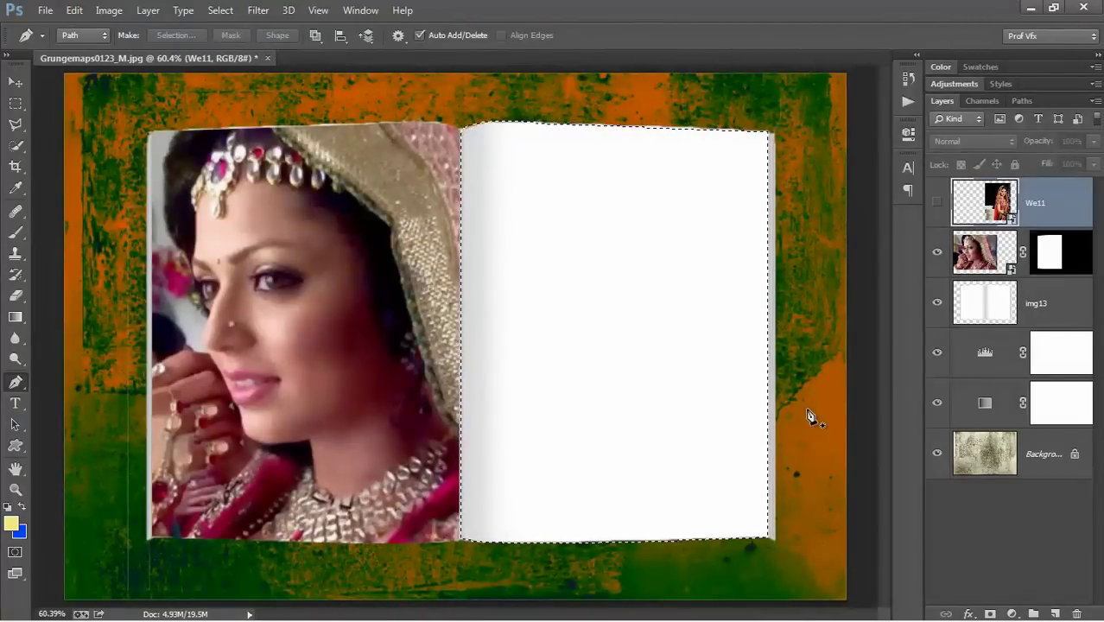
left_click(938, 202)
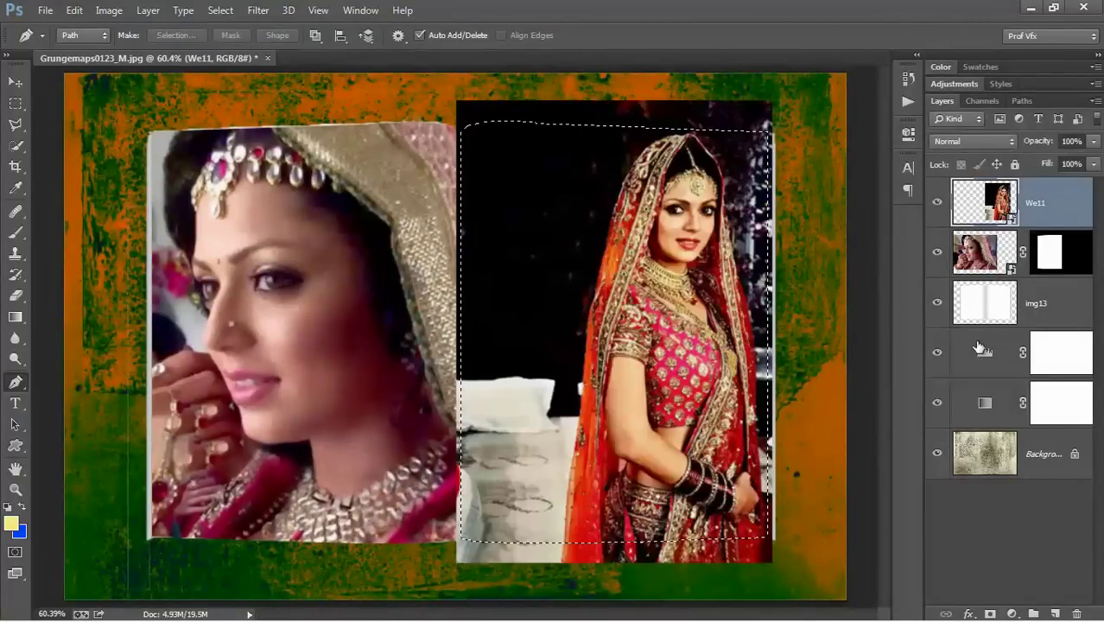
left_click(991, 614)
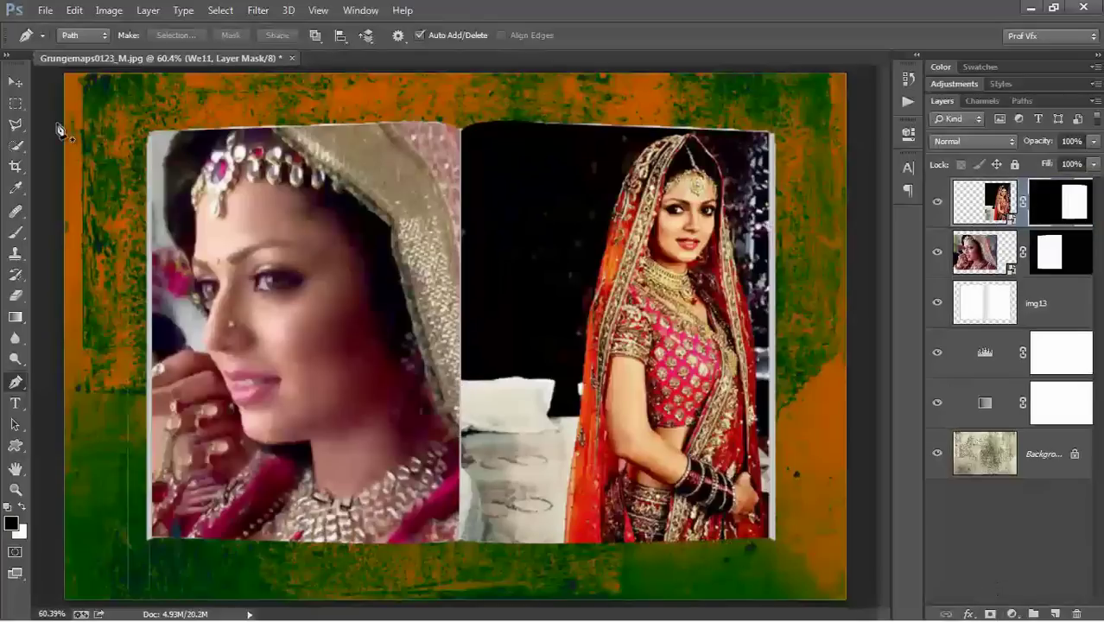
left_click(19, 85)
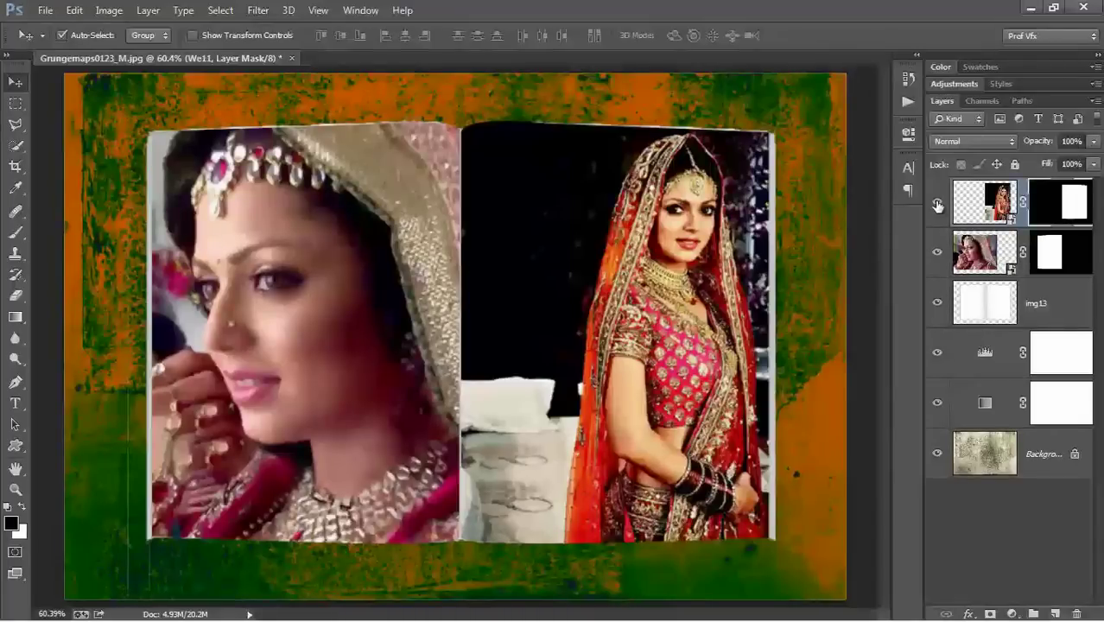
Step: Hide both bride photos and select the img13 book-pages layer
left_click_drag(937, 201, 938, 253)
left_click(995, 308)
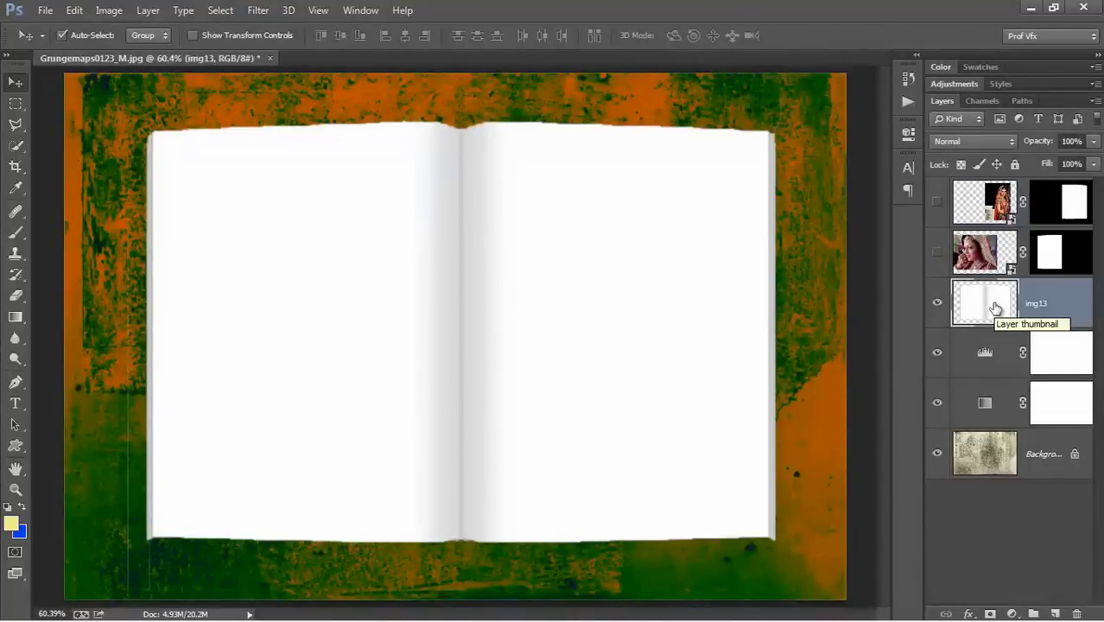
left_click(938, 201)
left_click(938, 252)
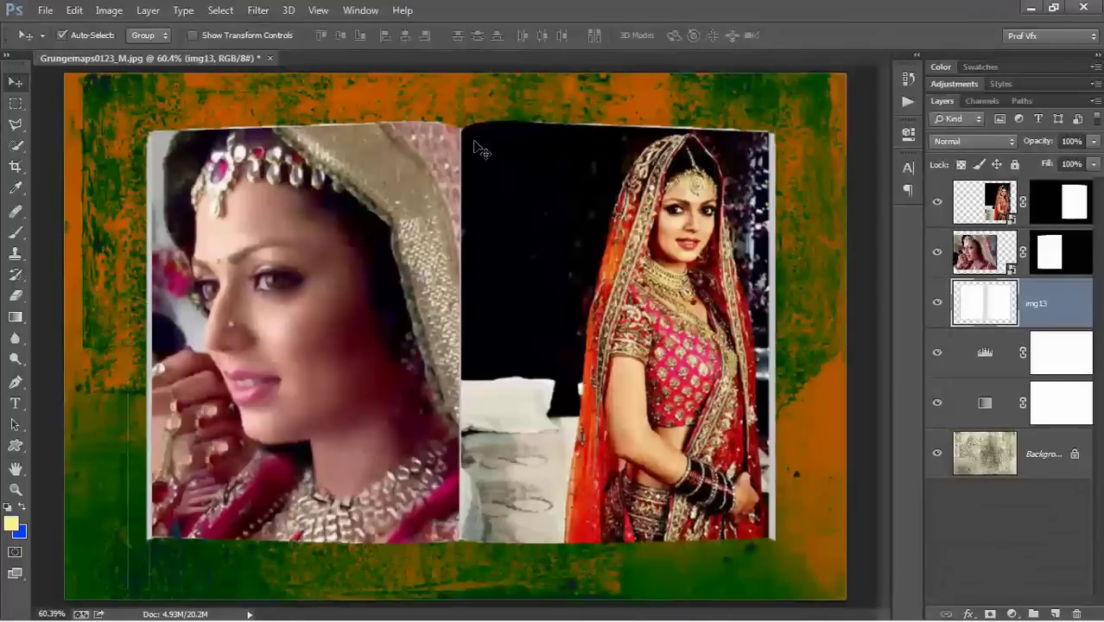
left_click(937, 201)
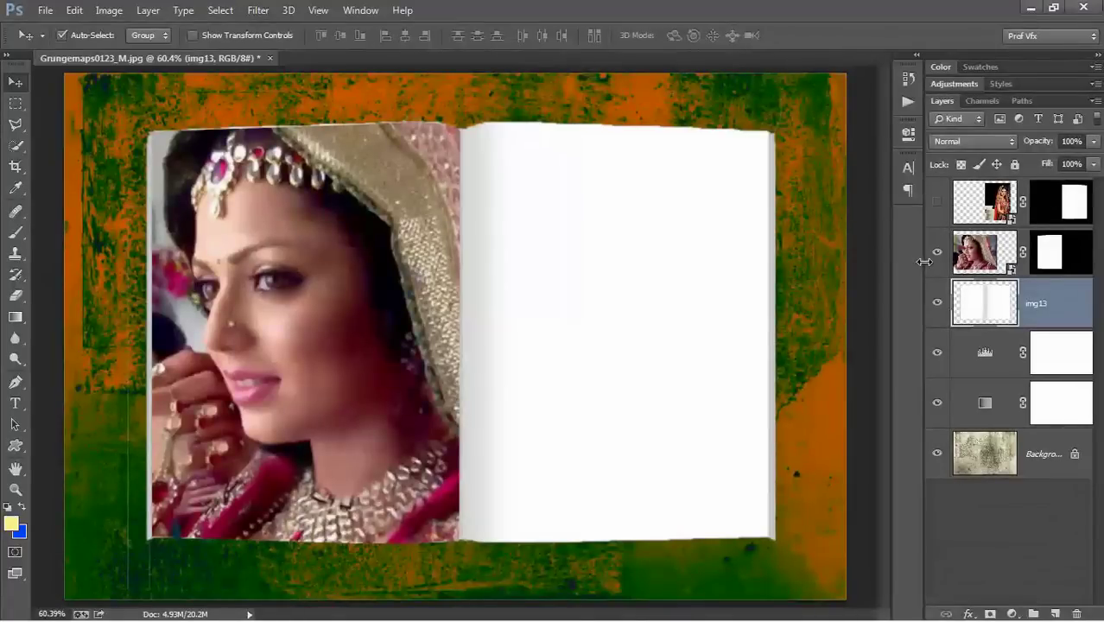
left_click(938, 251)
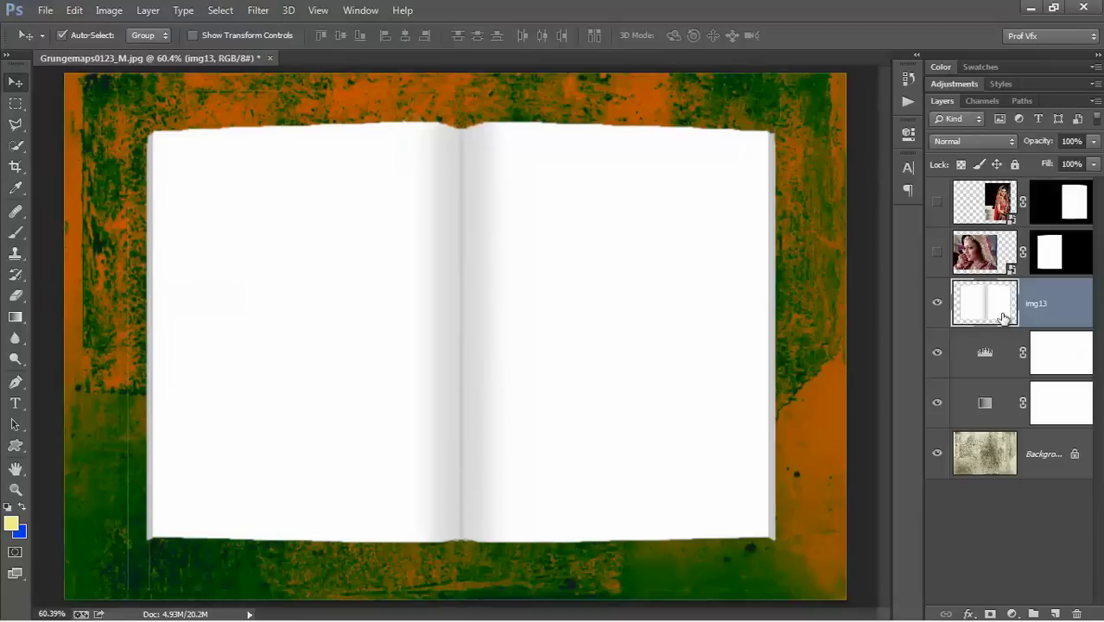
Step: Duplicate img13, move the copy above both photos, show them, and set it to Multiply
key("ctrl+j")
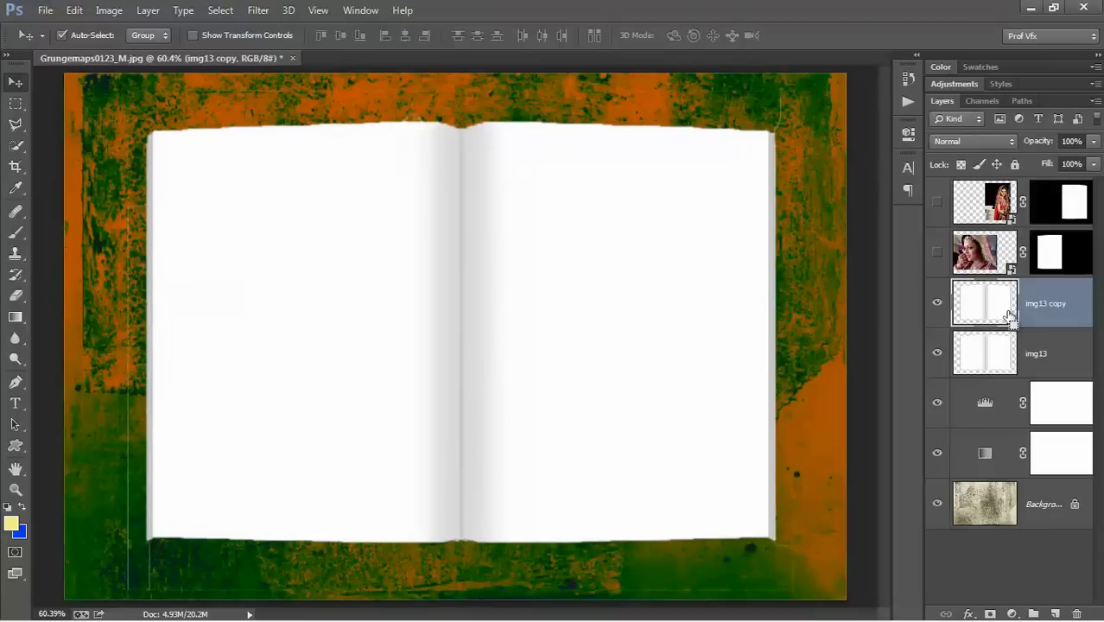
left_click_drag(1000, 315, 989, 183)
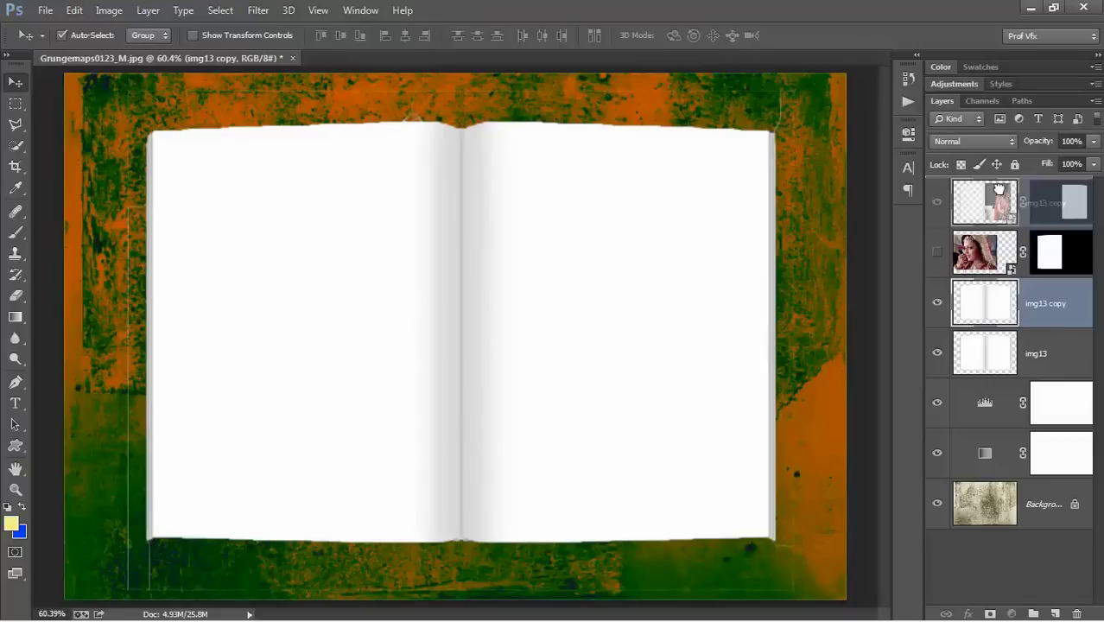
left_click(940, 252)
left_click(938, 302)
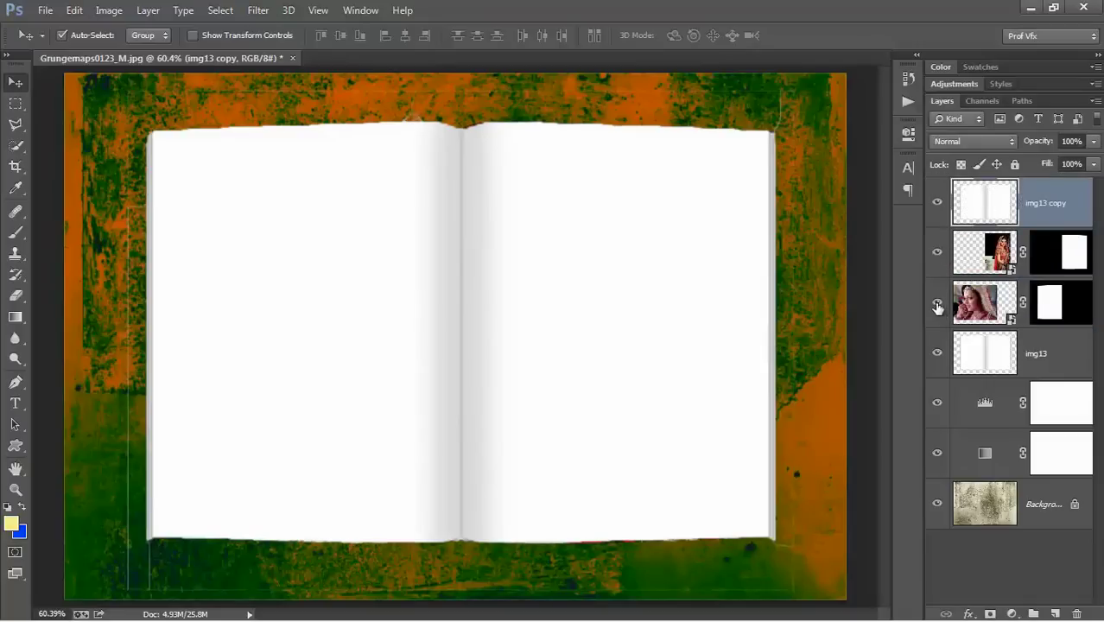
left_click(973, 141)
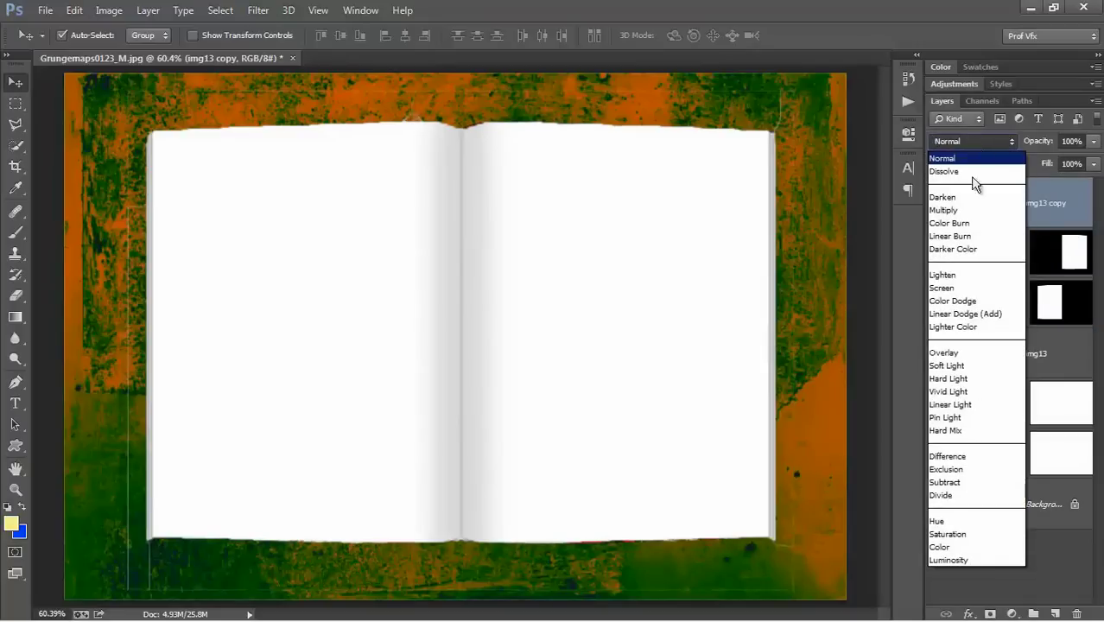
left_click(955, 211)
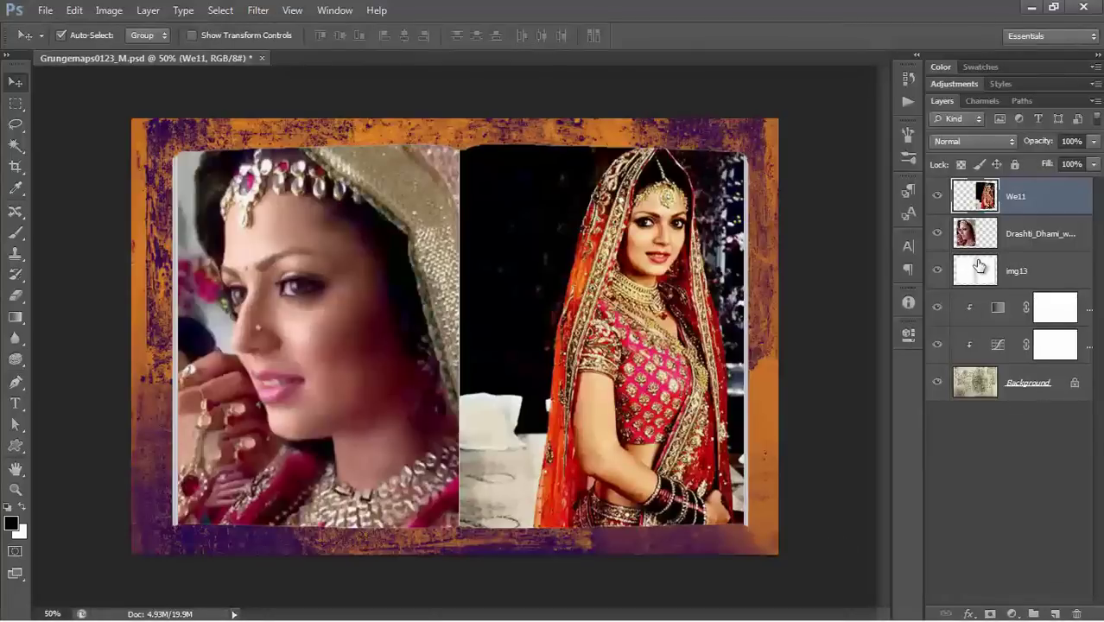
Step: With the photos hidden, duplicate img13 and move the copy to the top of the stack
left_click(937, 196)
left_click(938, 233)
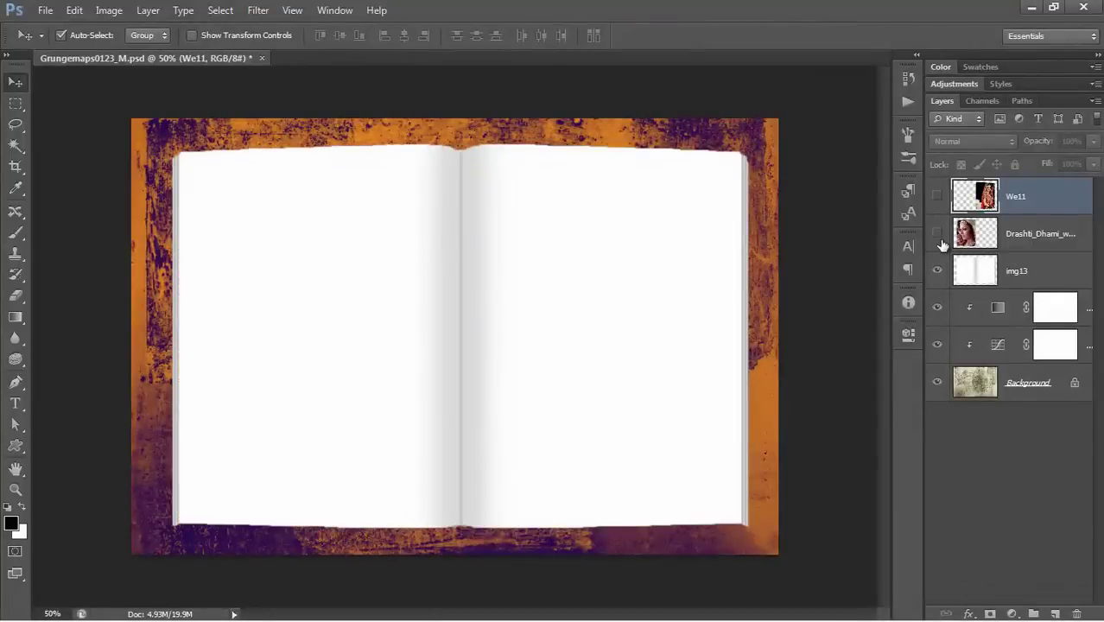
left_click(984, 273)
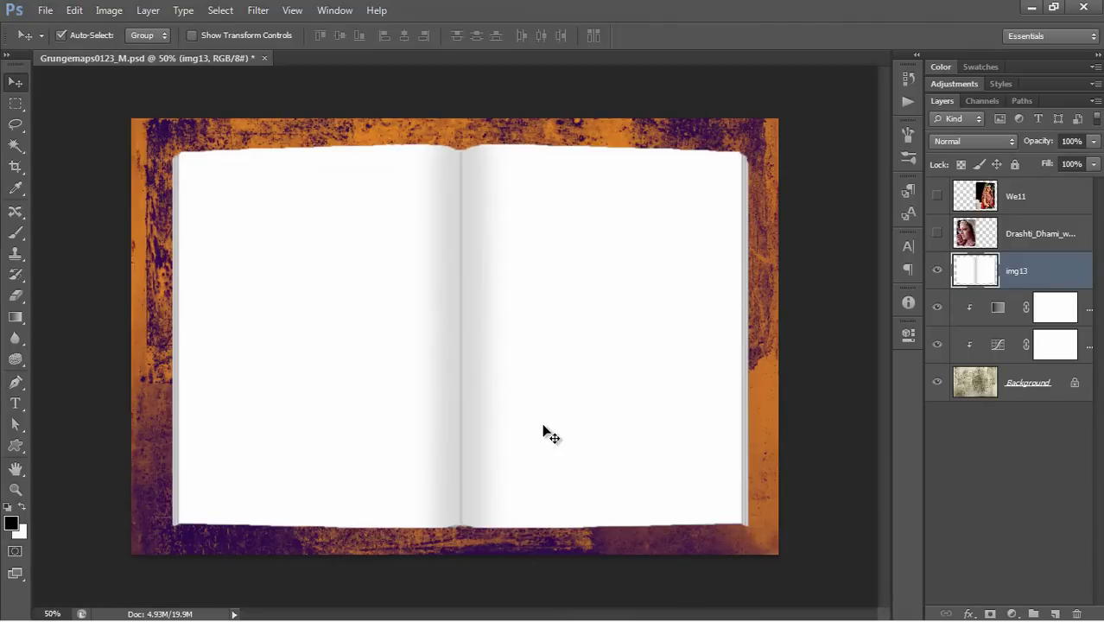
key("ctrl+j")
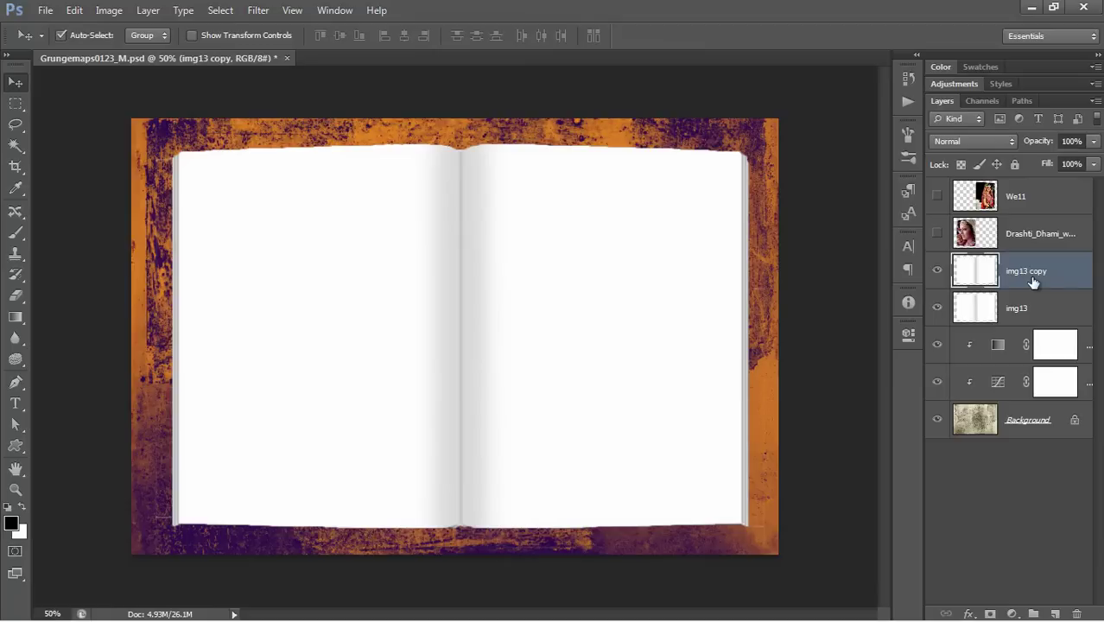
left_click_drag(1033, 284, 1020, 183)
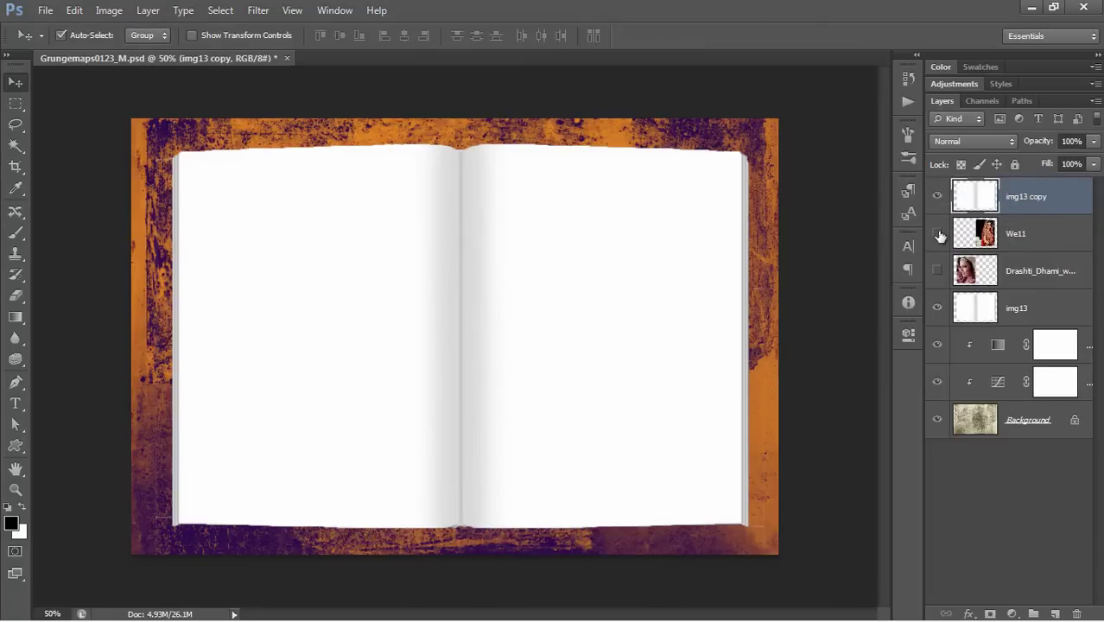
Step: Show both photos, set the new img13 copy to Multiply, and add another copy
left_click(937, 233)
left_click(937, 272)
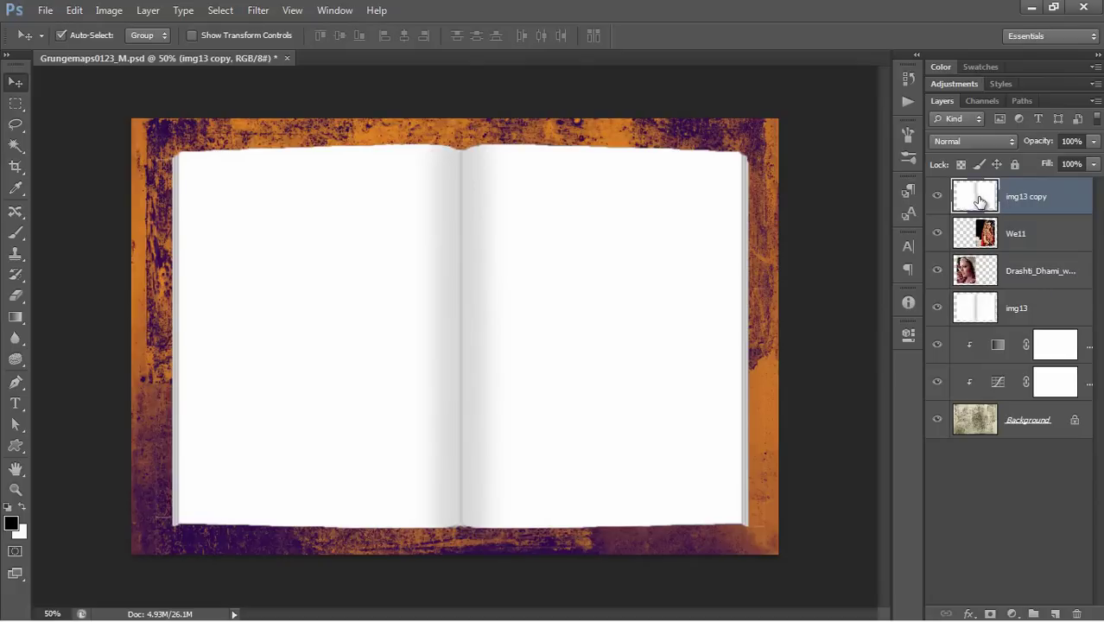
left_click(978, 142)
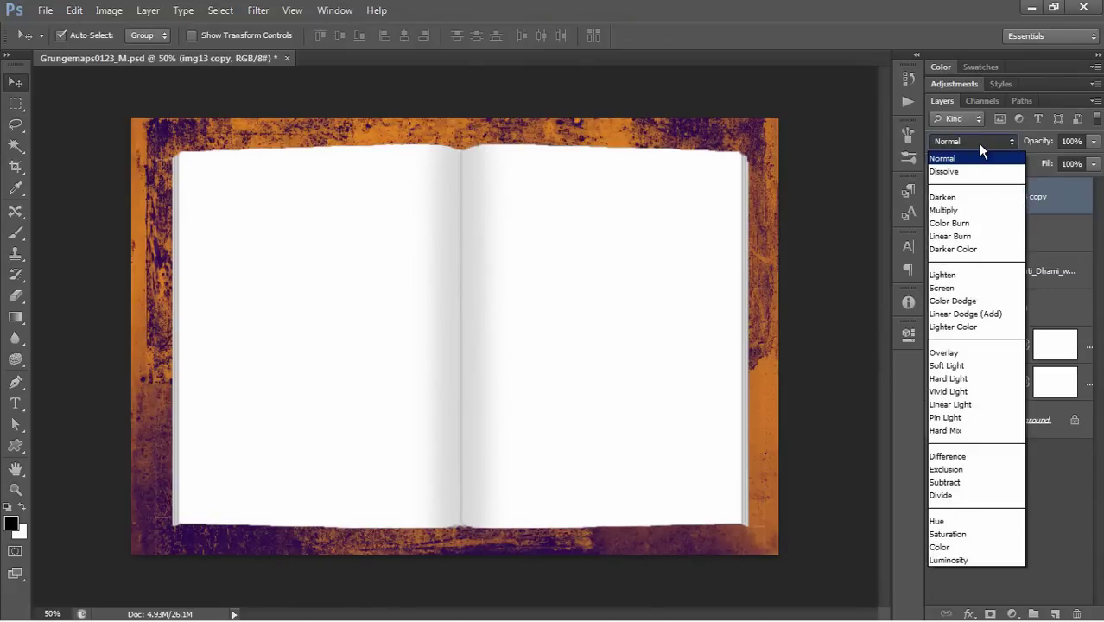
left_click(959, 210)
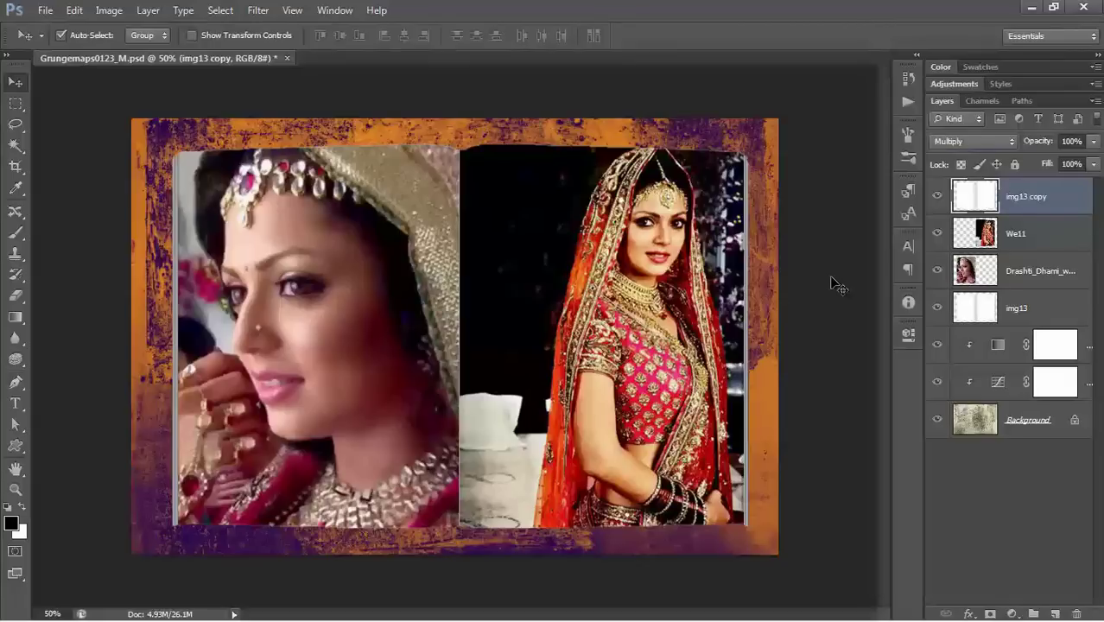
key("ctrl+j")
Step: Add another page-shading copy, then merge all the img13 copy layers into one layer
key("ctrl+j")
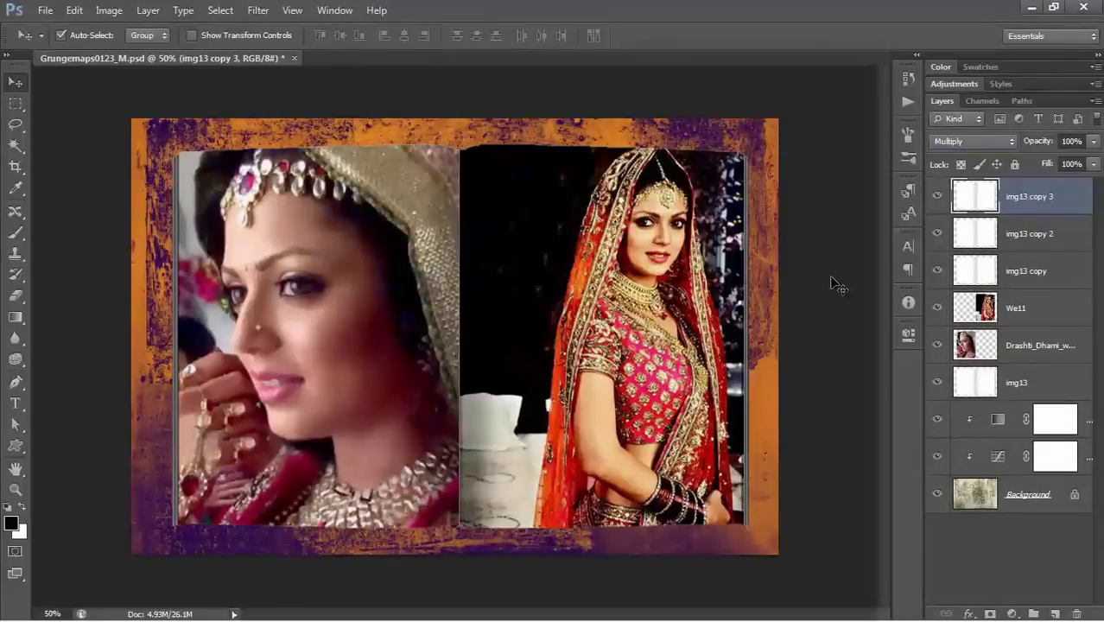
key("ctrl+j")
key("ctrl+j")
key("ctrl+j")
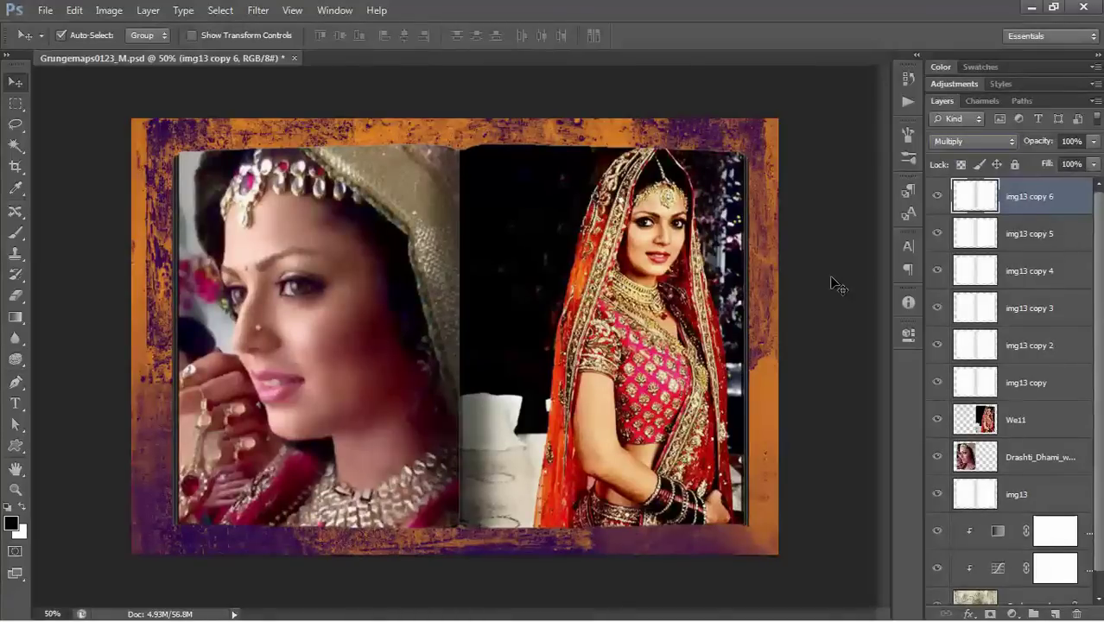
left_click(1015, 395, "shift")
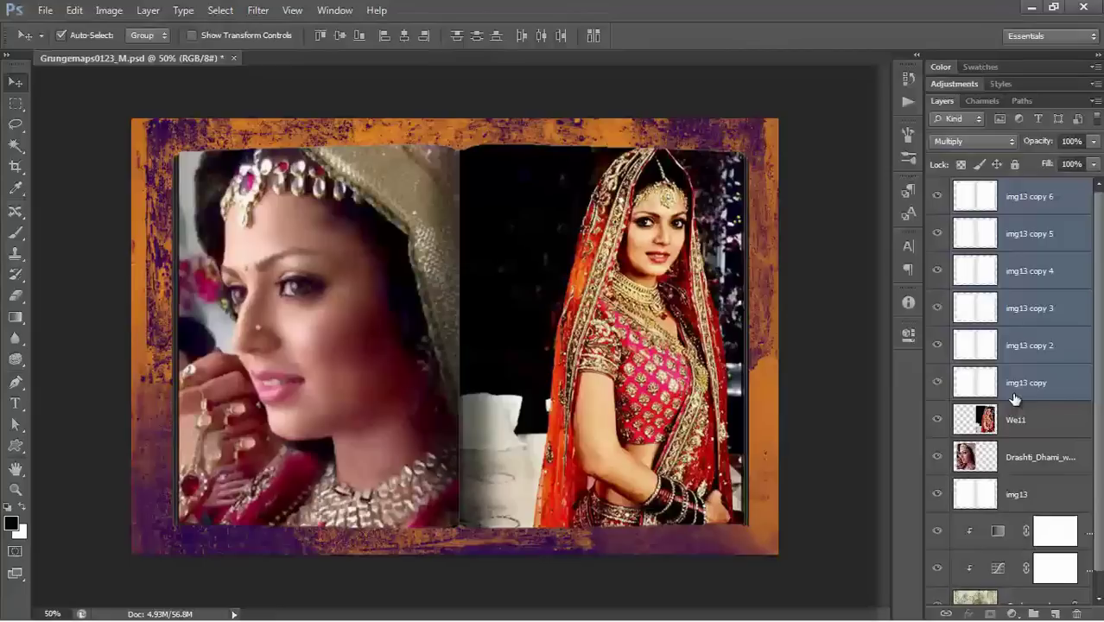
key("ctrl+r")
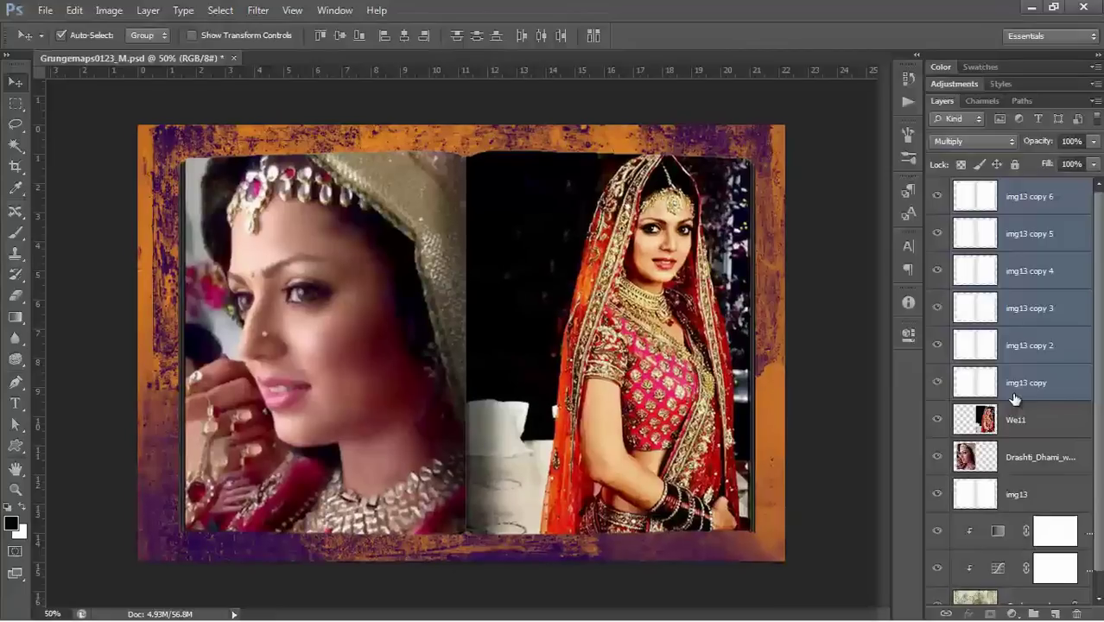
key("ctrl+e")
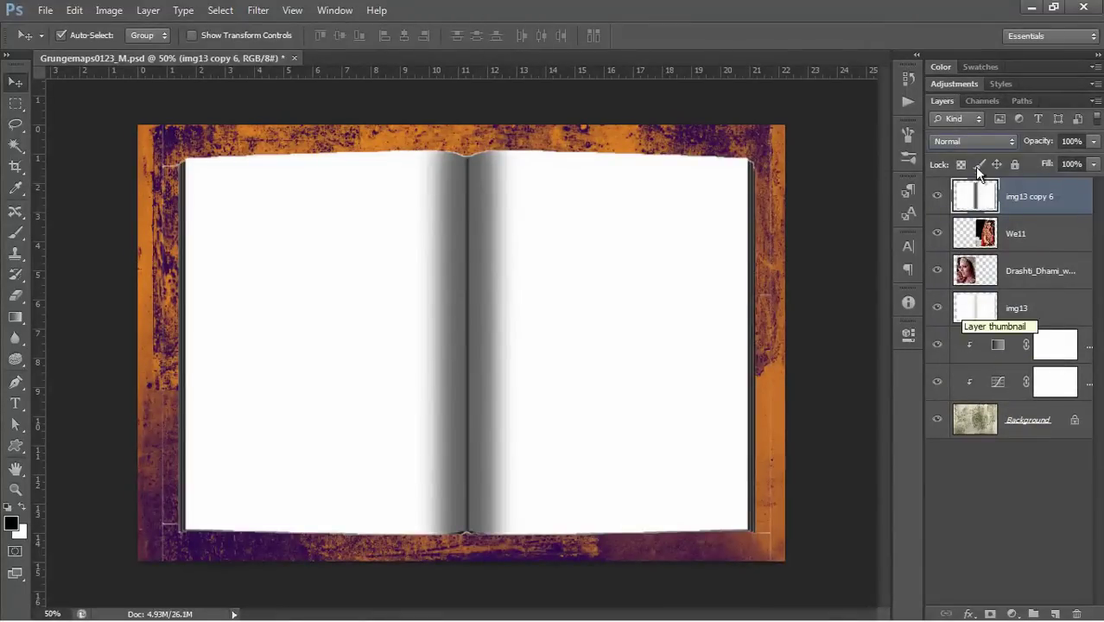
Step: Set the merged shading layer to Multiply and duplicate it to deepen the spine
left_click(969, 143)
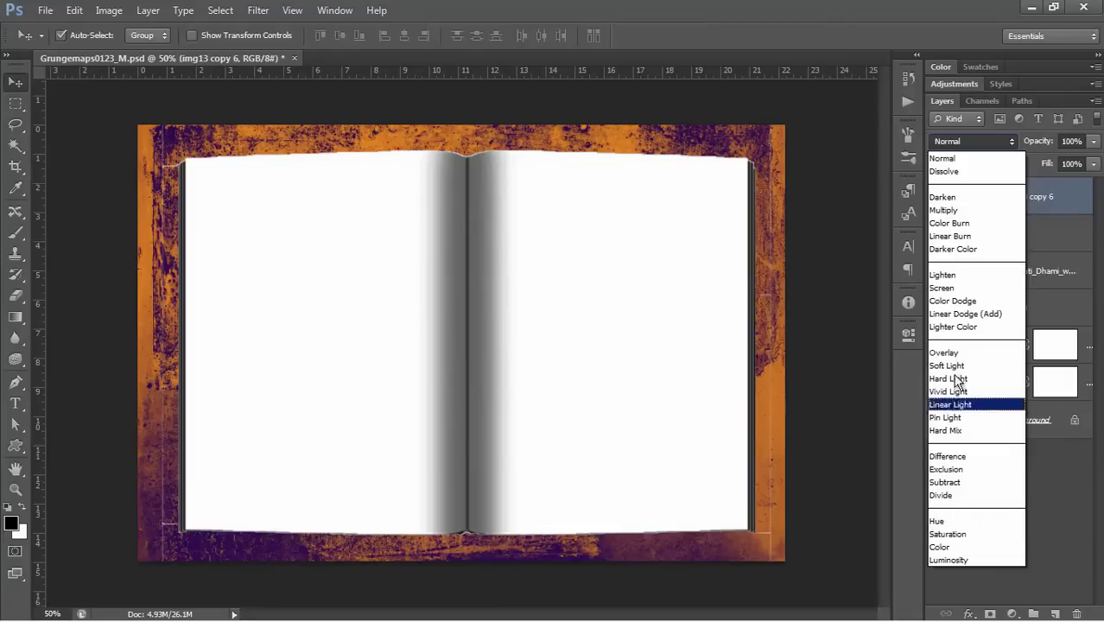
left_click(945, 210)
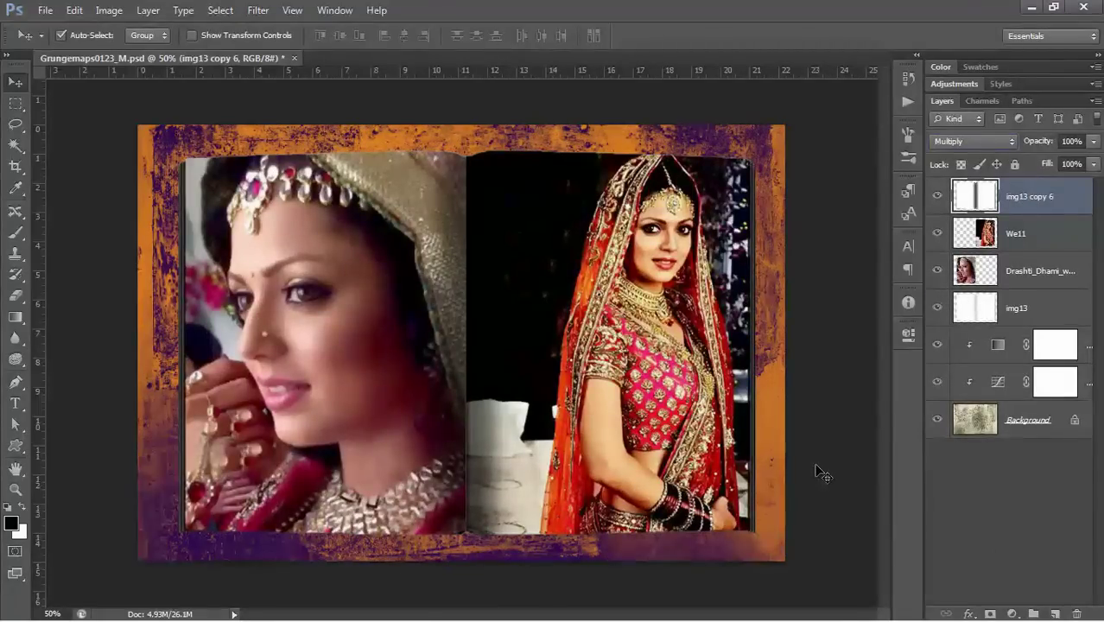
key("ctrl+j")
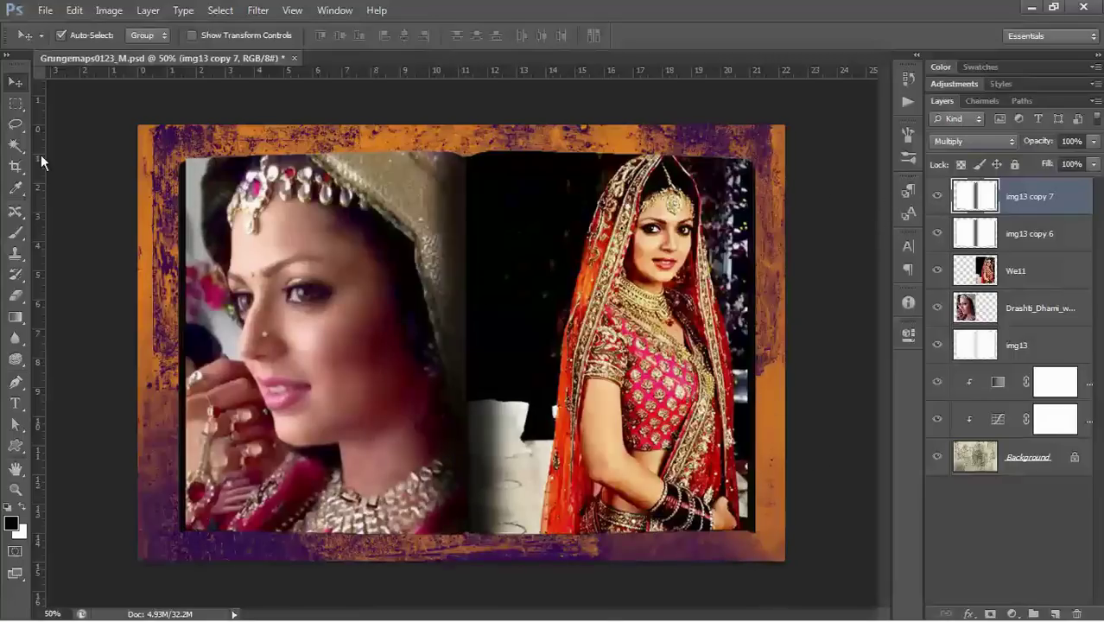
Step: Erase img13 copy 7 shading along both photos' outer edges and hide img13 copy 6
left_click(15, 294)
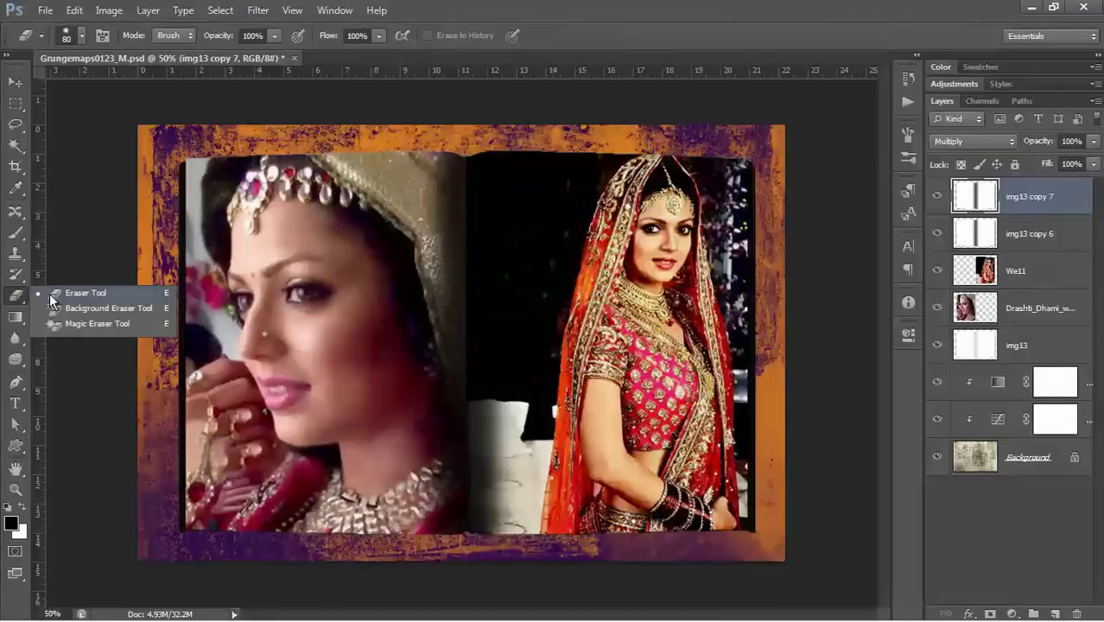
left_click(52, 294)
mouse_move(745, 164)
left_mouse_down()
mouse_move(760, 536)
mouse_move(752, 169)
left_mouse_up()
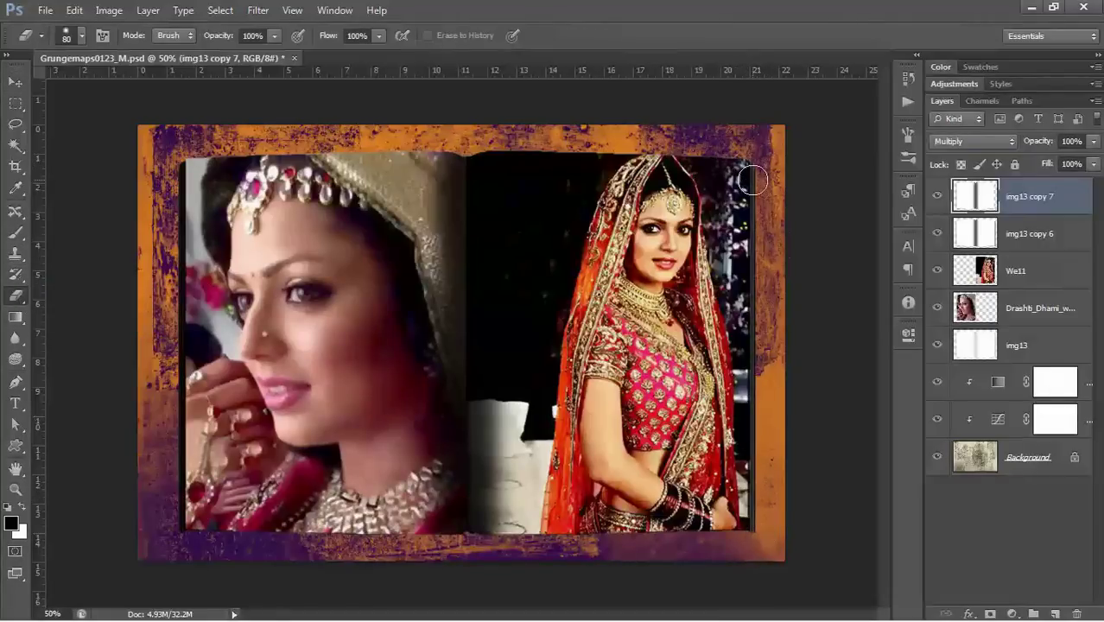
left_click_drag(177, 164, 184, 535)
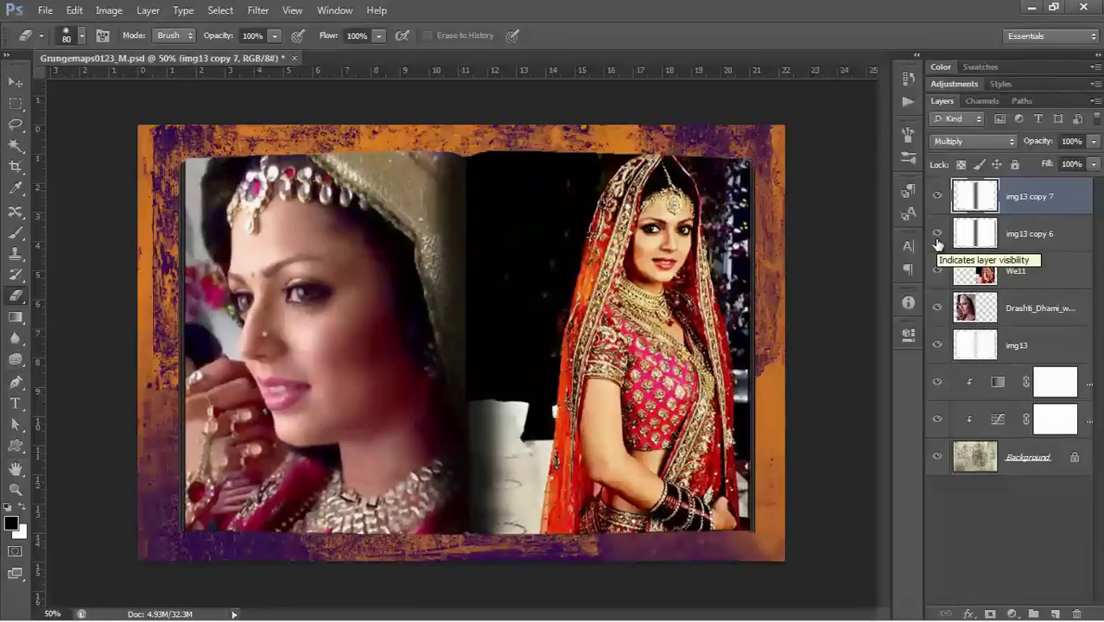
left_click(938, 235)
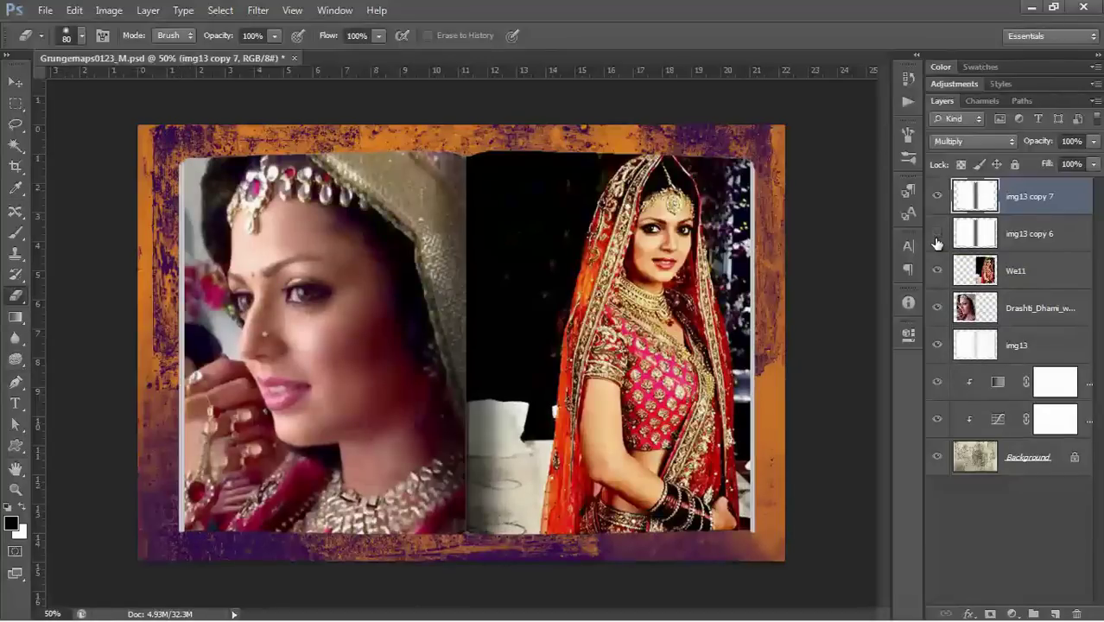